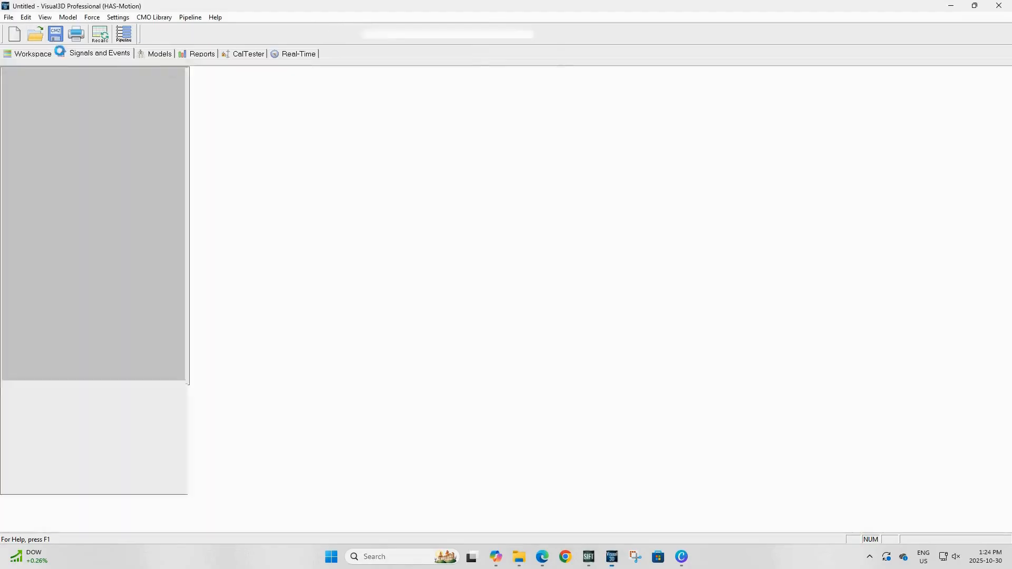
Step: Create a new model using Sub01_Static01 from the plug in upper folder as the calibration file
click(68, 16)
click(100, 30)
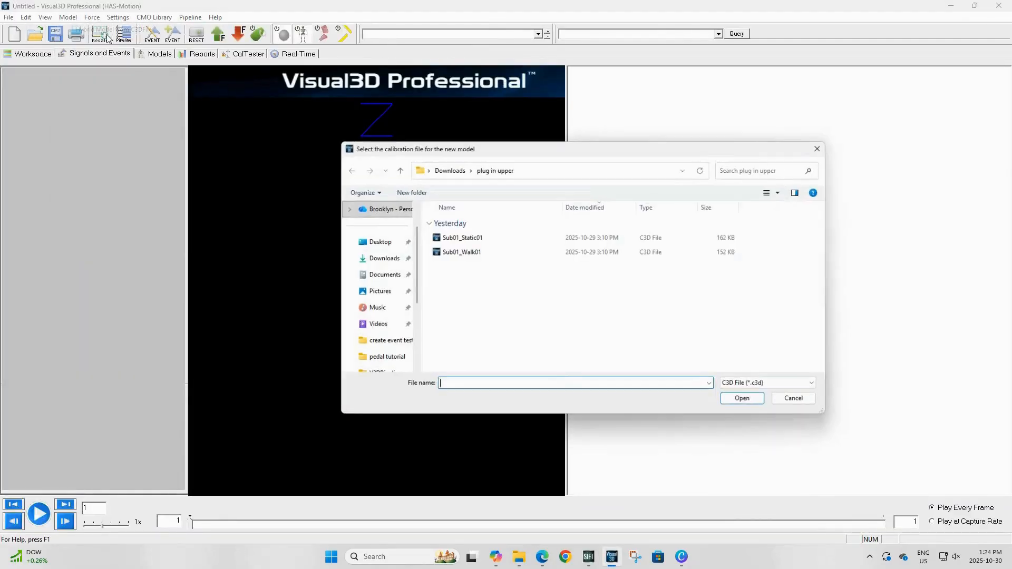
click(476, 238)
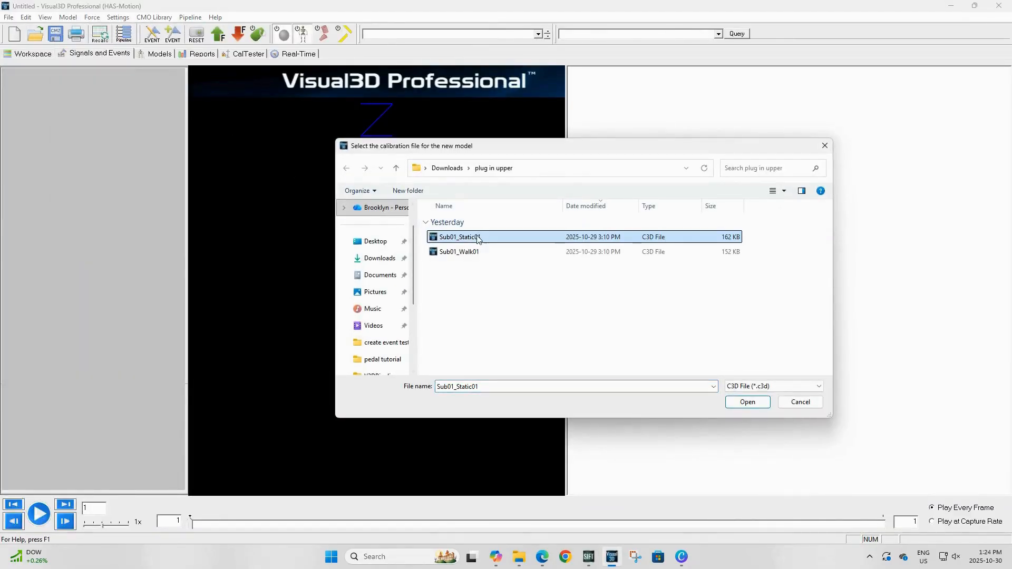
click(747, 401)
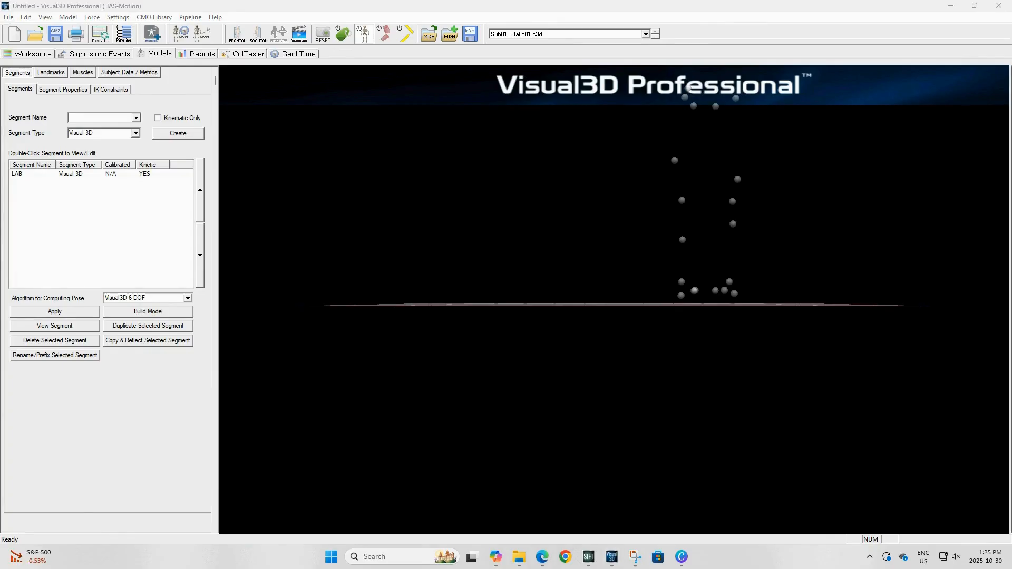
Step: Set the Mass metric in the model's subject data to 75
click(149, 75)
click(54, 299)
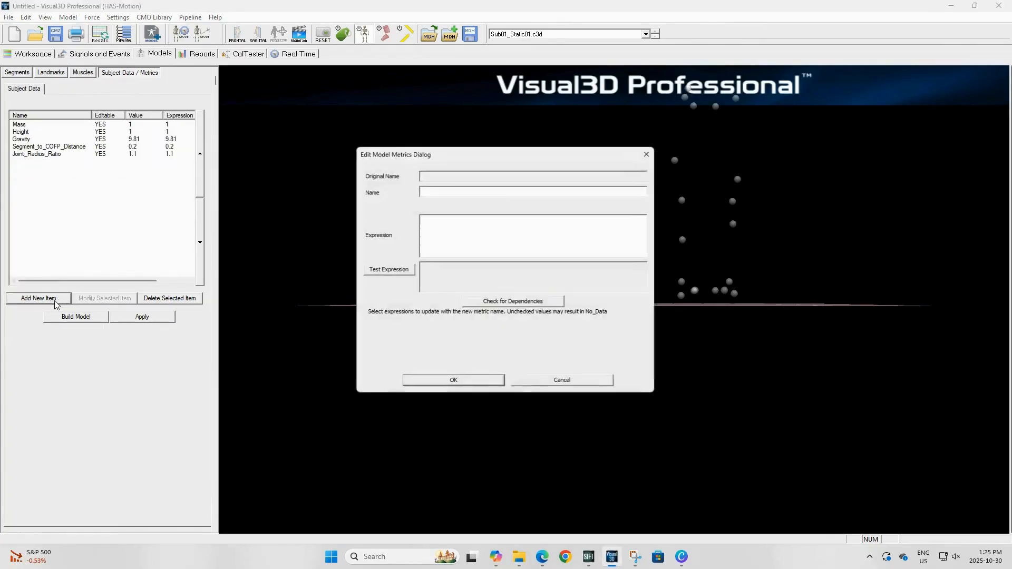
click(452, 383)
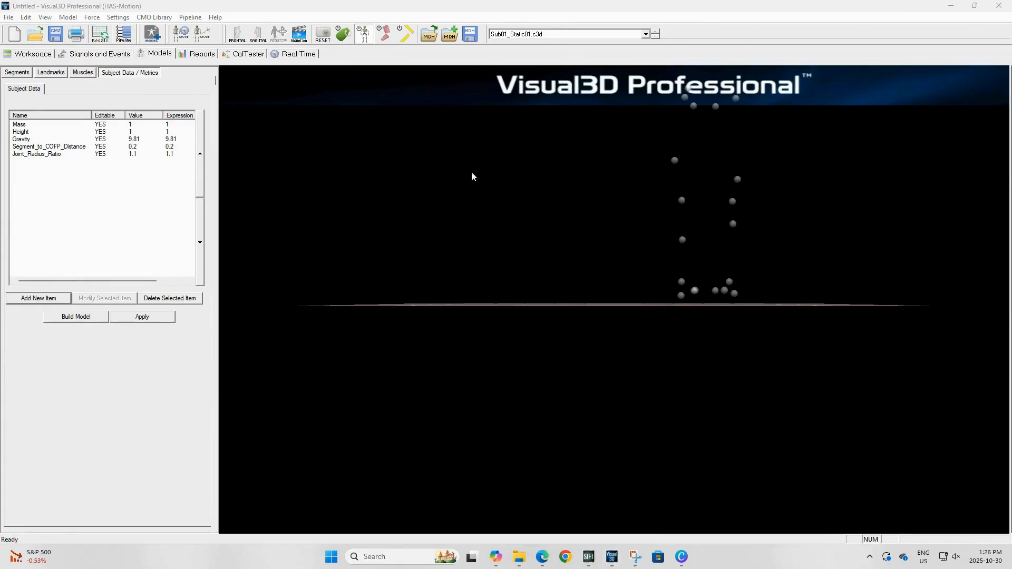
click(54, 125)
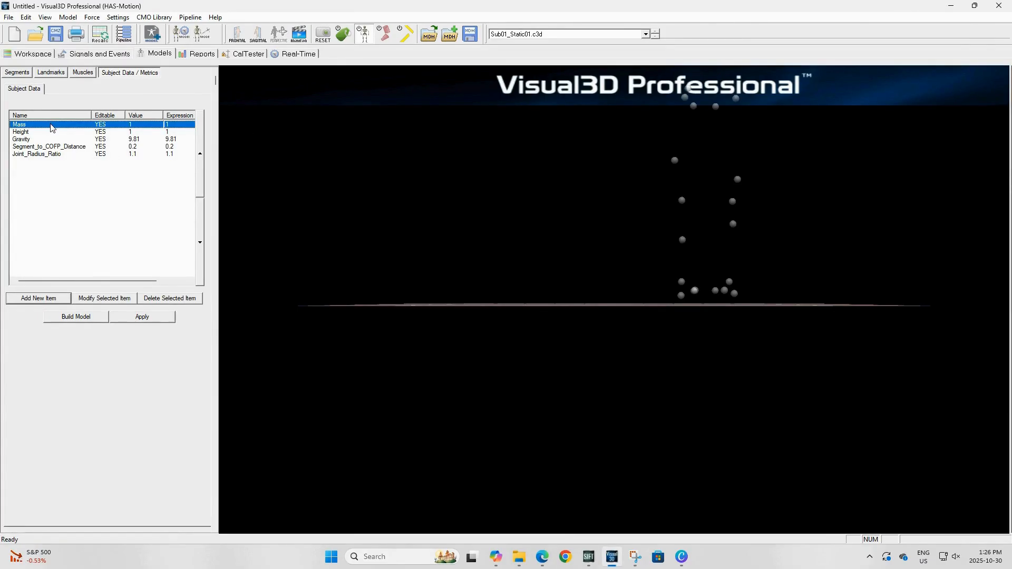
click(132, 300)
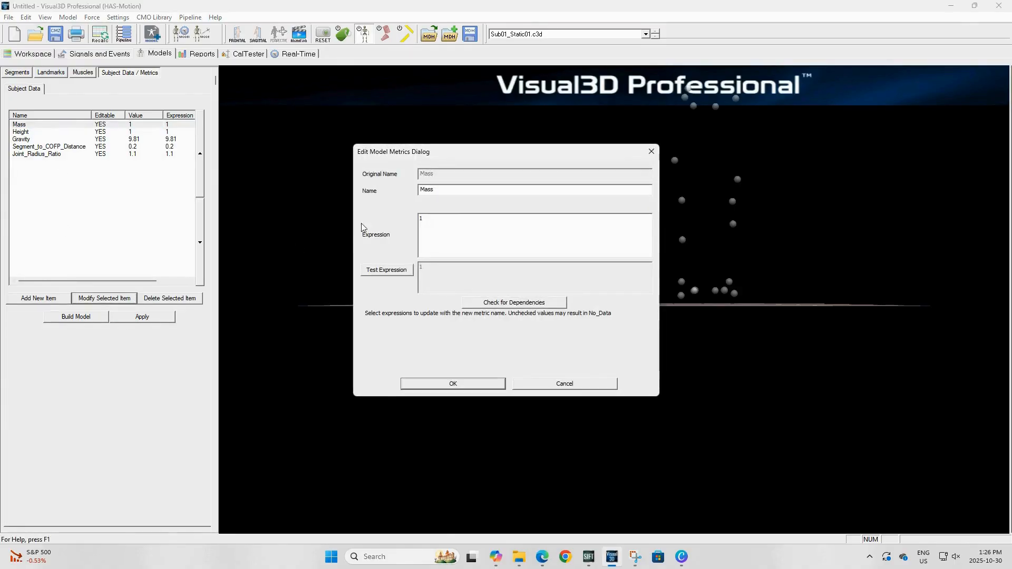
click(455, 218)
text(75)
click(467, 383)
Step: Set the Height metric in the subject data to 1.8
click(61, 132)
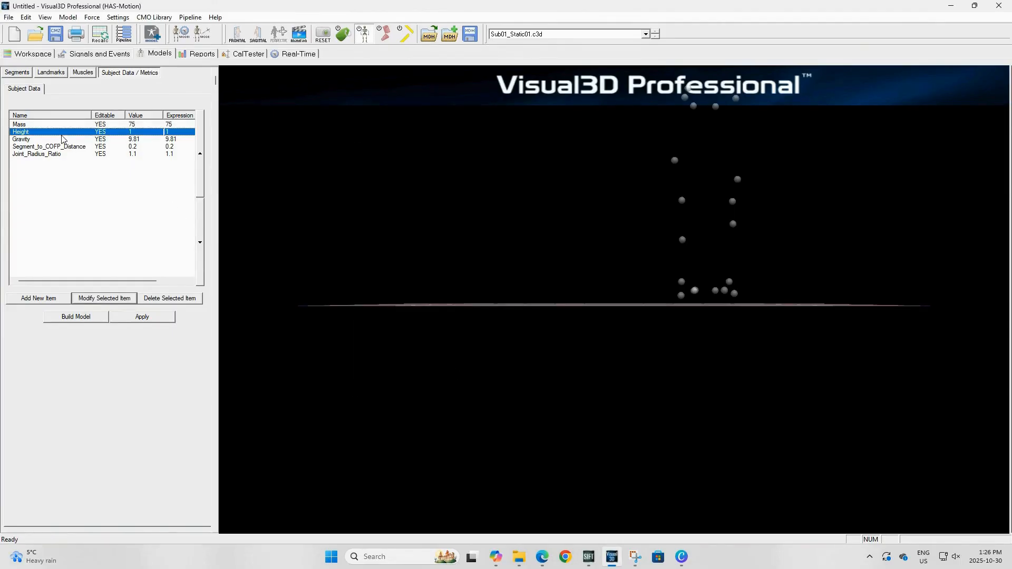
click(102, 298)
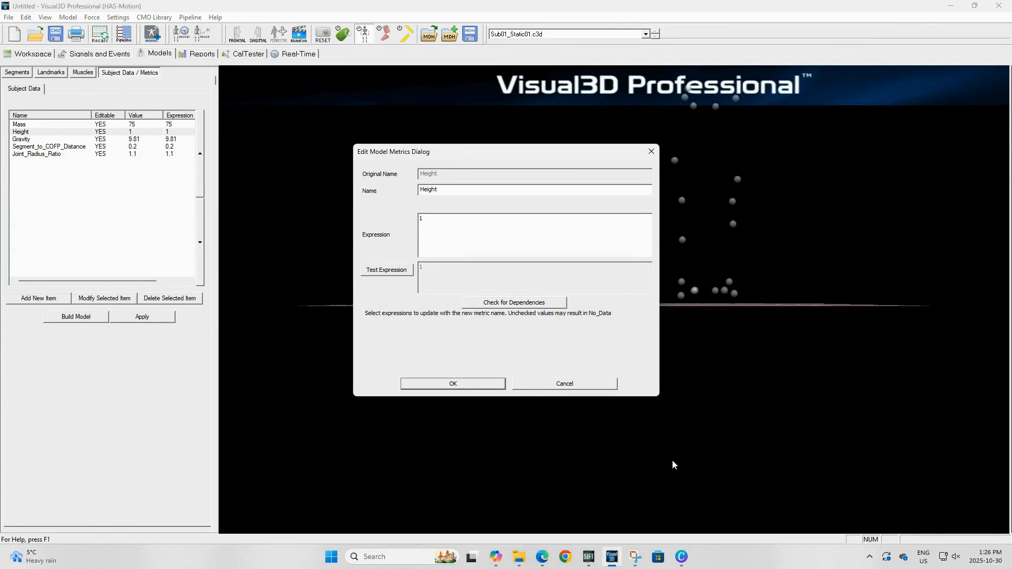
click(459, 224)
text(.8)
click(453, 383)
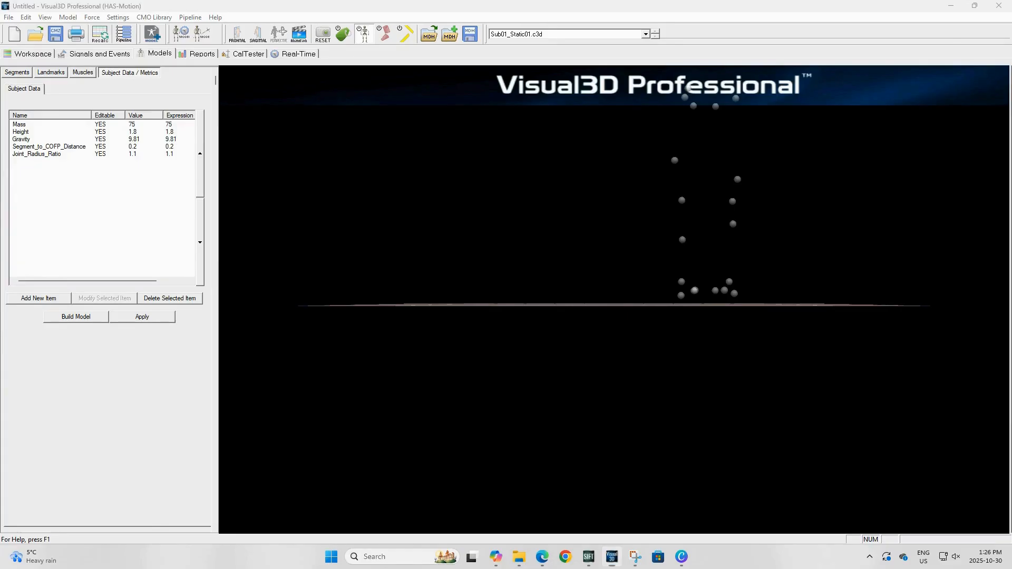
Step: Add a subject metric named MarkerRadius with the expression 0.005
click(56, 300)
click(456, 189)
text(MarkerRadius)
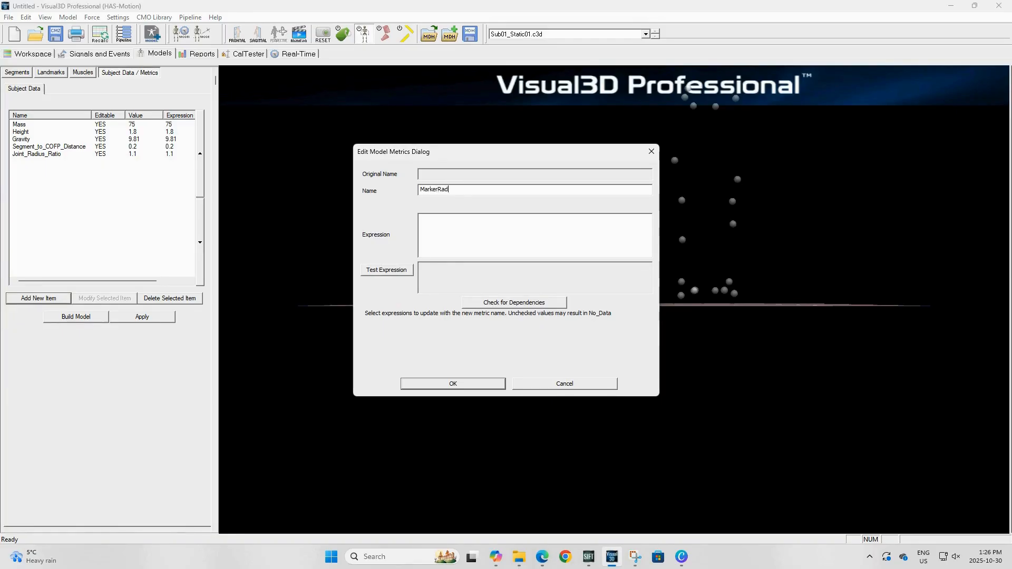
click(513, 229)
text(0.000)
click(410, 383)
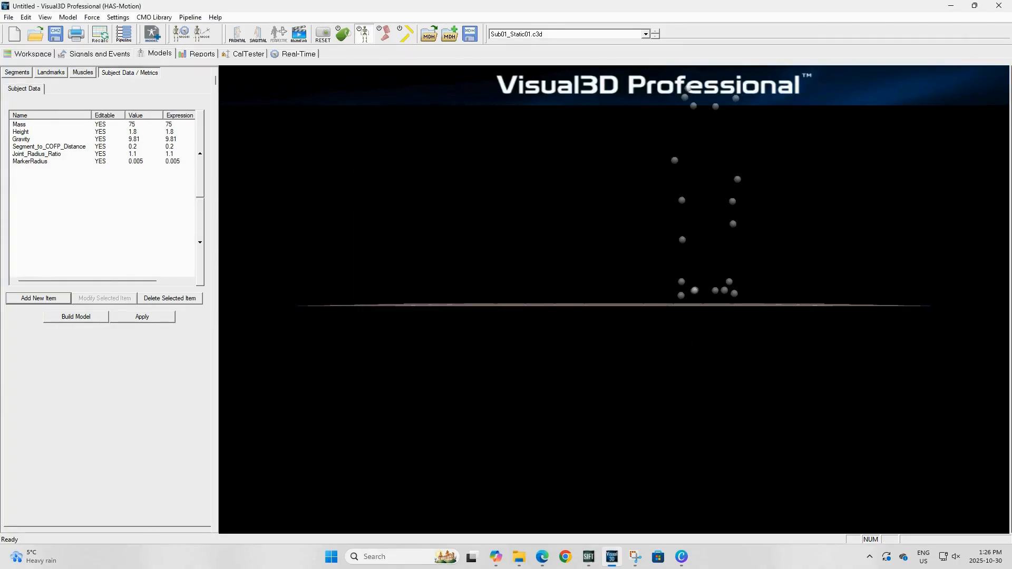
Step: Add a subject metric named LShoulderRadius with the expression (0.17*Distance(LSHO,RSHO))-MarkerRadius
click(24, 300)
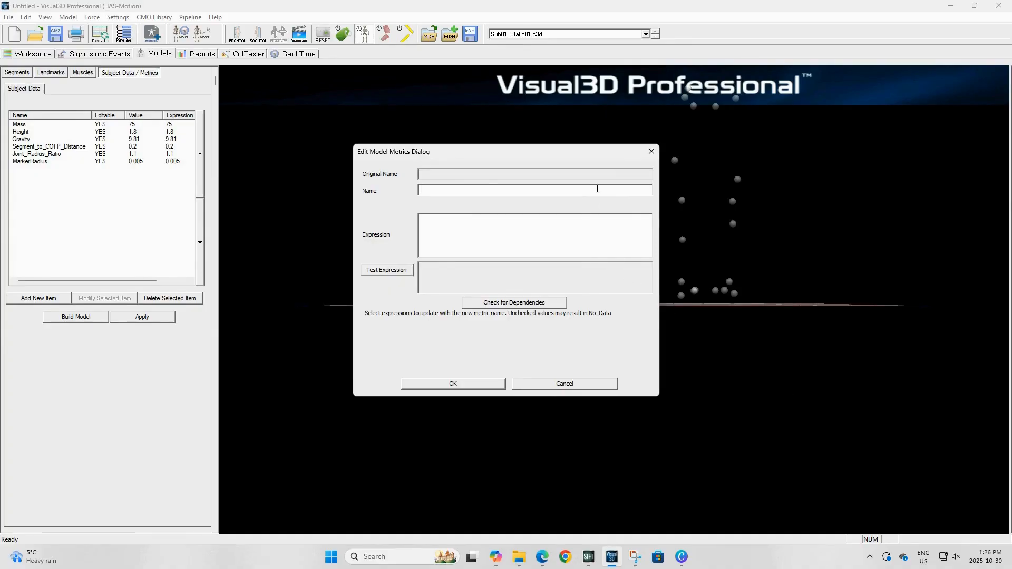
text(LShoulderRadius)
click(491, 230)
text((0.17*Distance(LSHO,RSHO))-M)
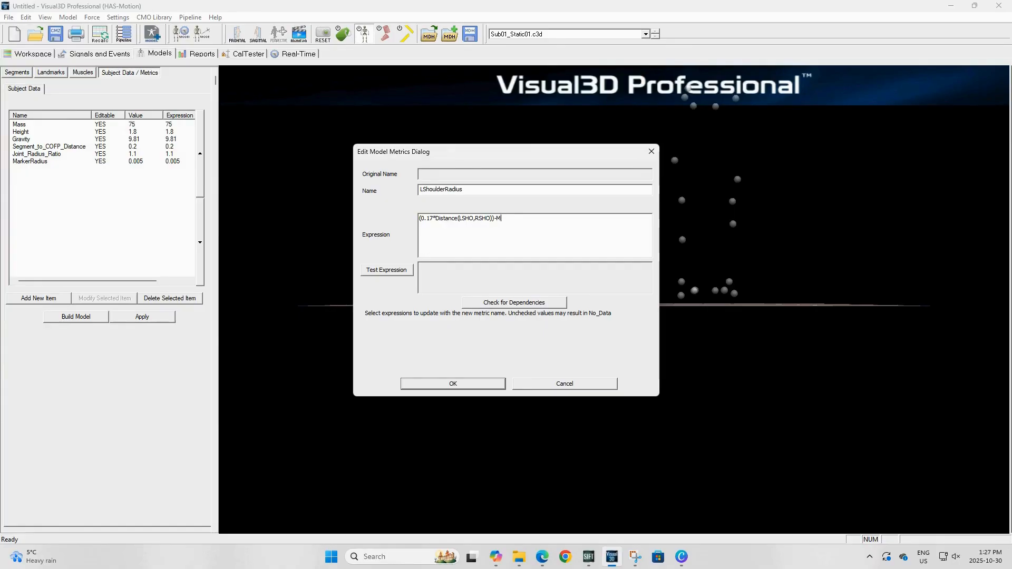
text(arkerRadius)
key(Return)
click(426, 384)
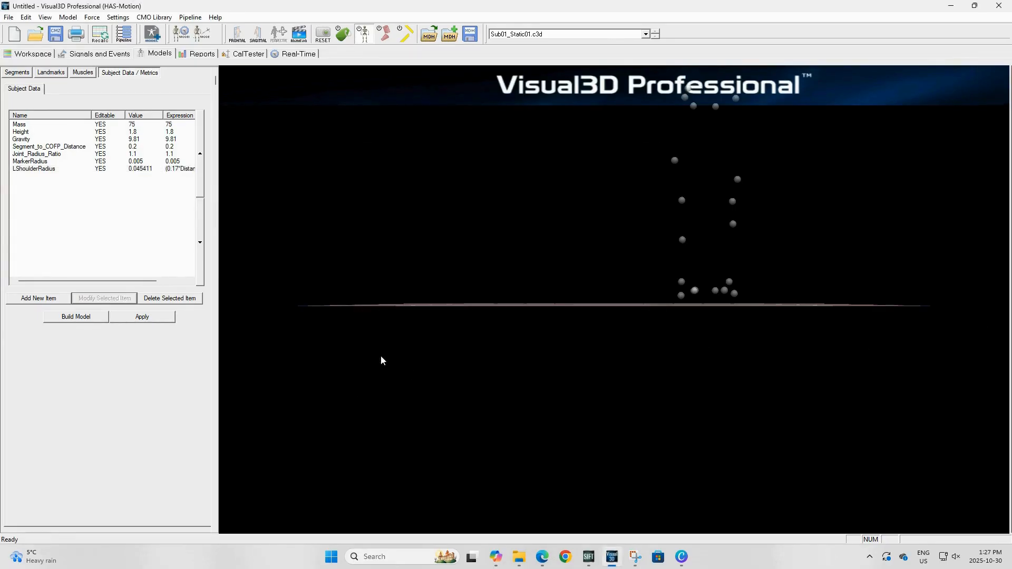
Step: Add a subject metric named LElbowRadius with the expression 0.06
click(40, 298)
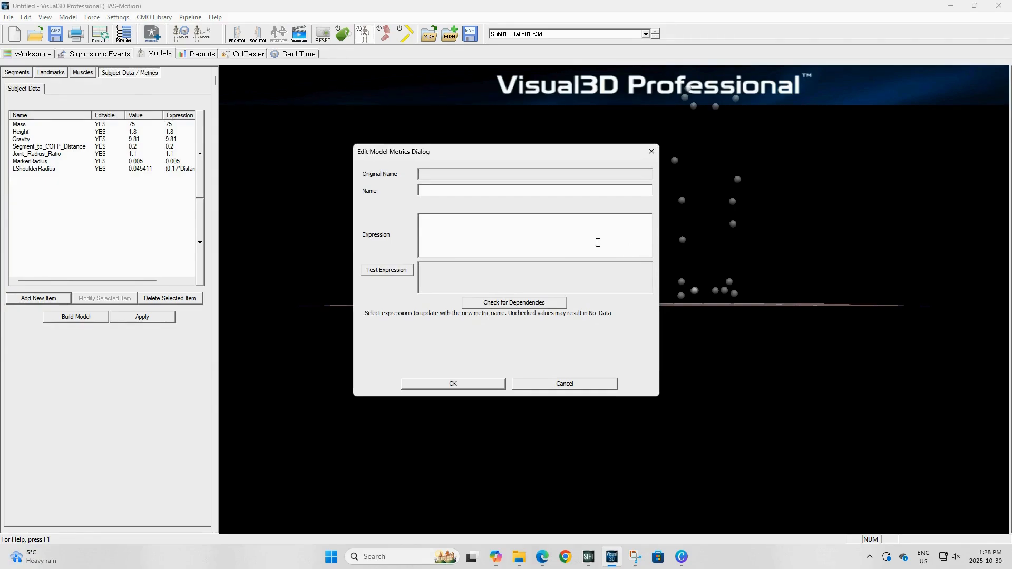
click(564, 189)
text(LElbowRadius)
click(531, 234)
text(0.06)
click(441, 385)
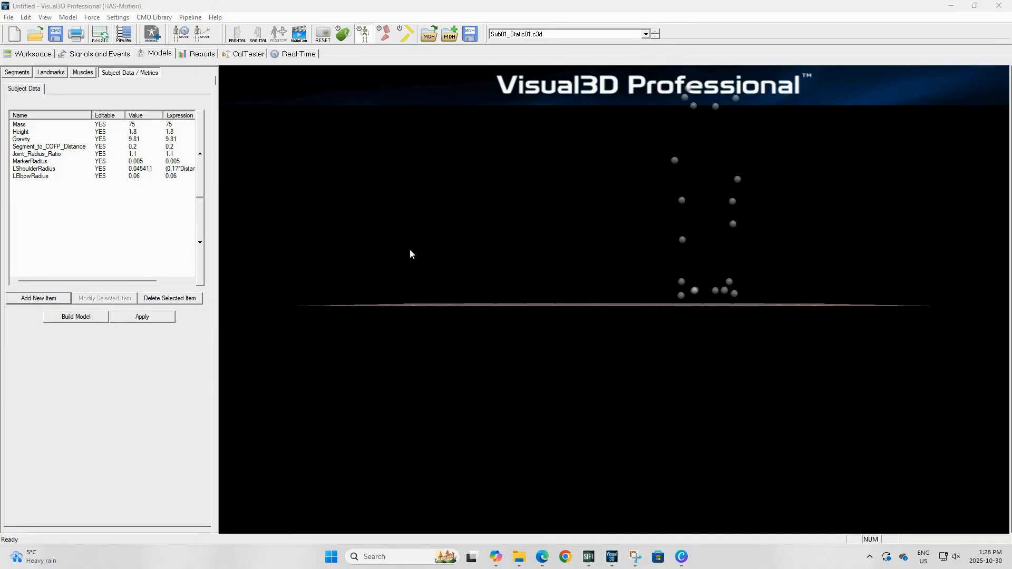
Step: Add a subject metric named LWristRadius with the expression (0.5*DISTANCE(LWRA,LWRB)) - MarkerRadius
click(59, 298)
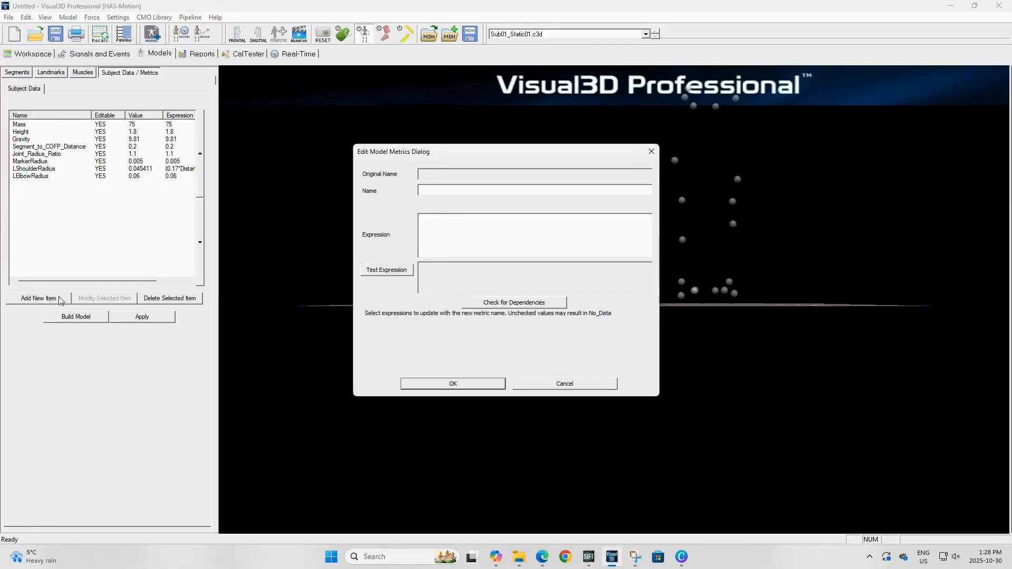
text(LWristRadius)
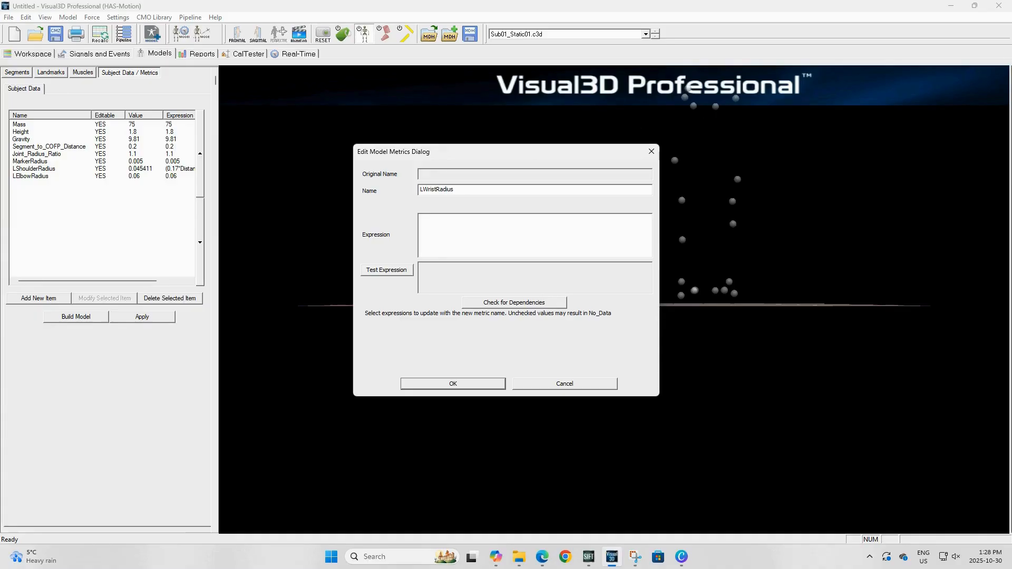
key(alt+Tab)
click(444, 221)
text((0.5*DISTANCE)
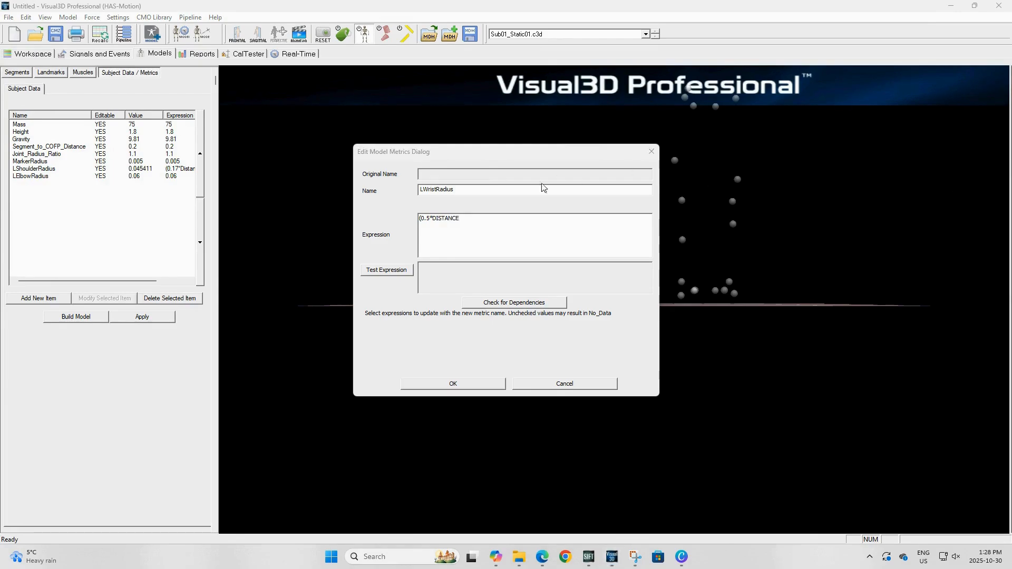
click(508, 220)
text((LWRA)
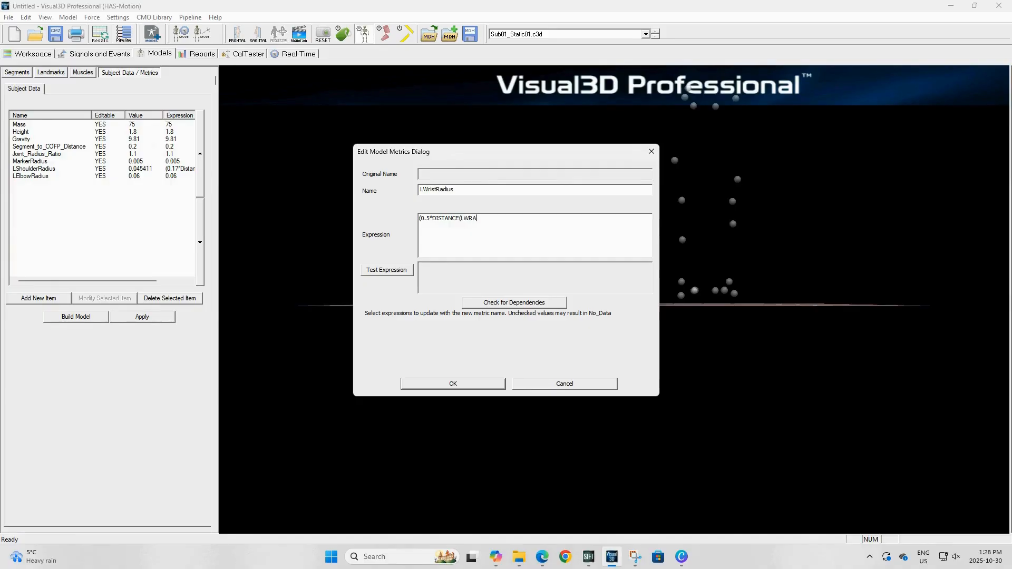
text(,LWRB)) - MarkerRadius)
click(440, 385)
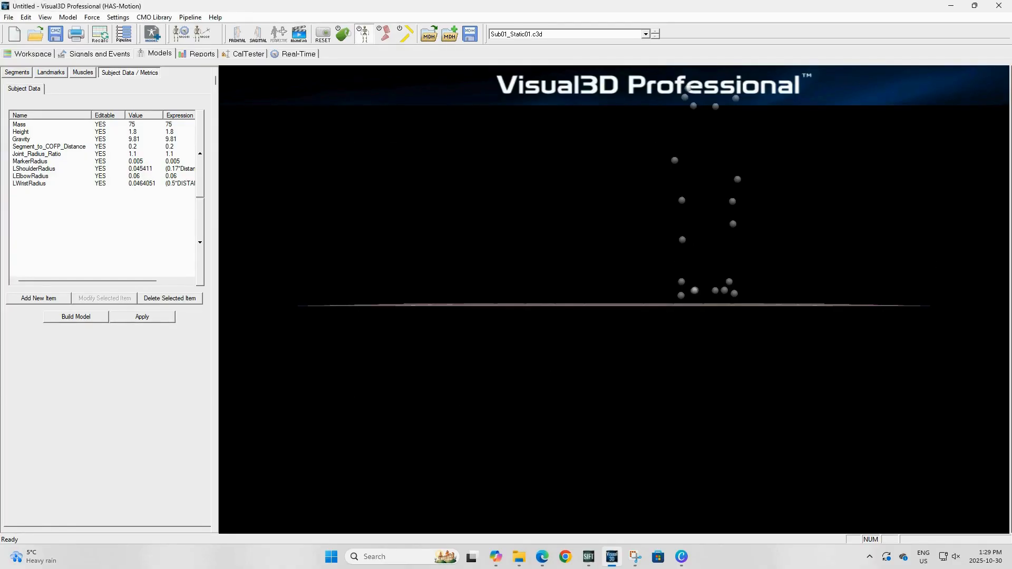
Step: Add a subject metric named LHandOffset with the expression 0.03
click(39, 298)
click(471, 189)
text(LHandOffset)
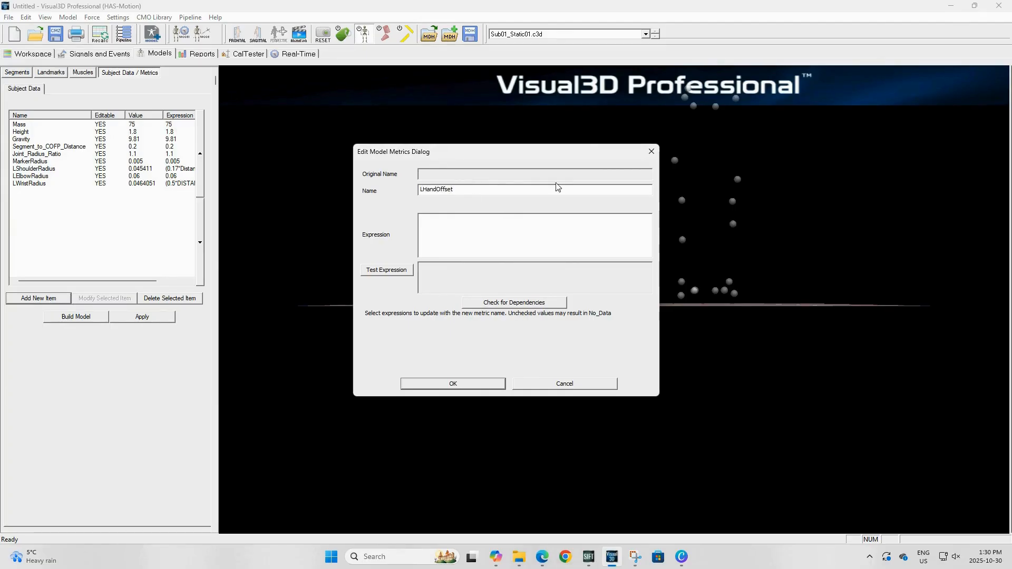
key(alt+Tab)
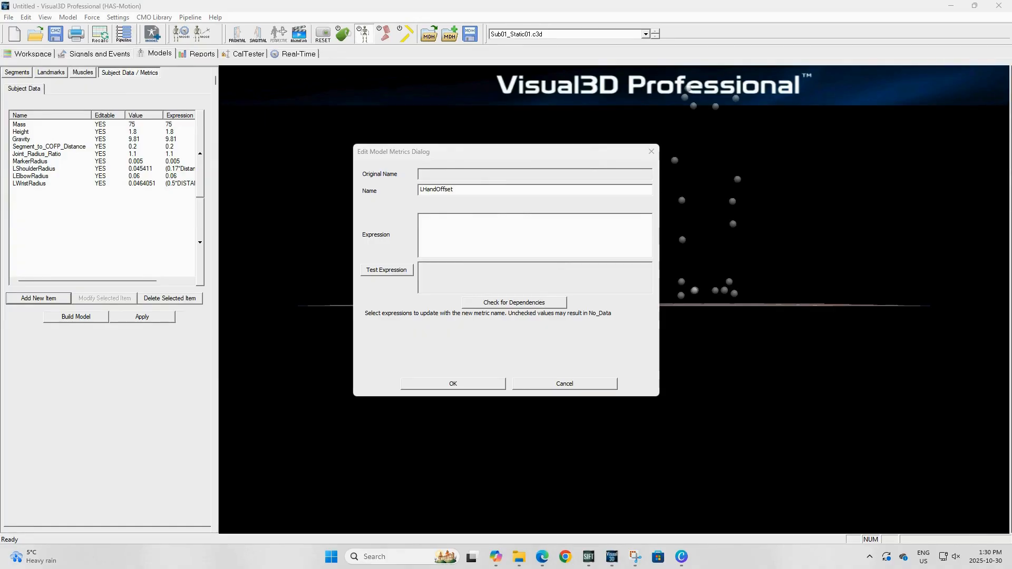
click(501, 230)
text(0.03)
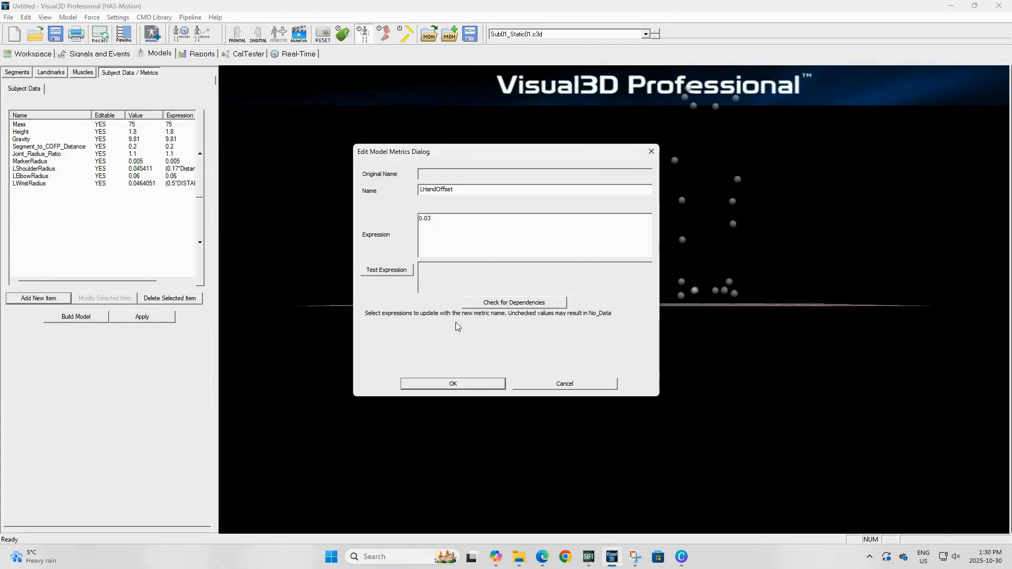
click(431, 384)
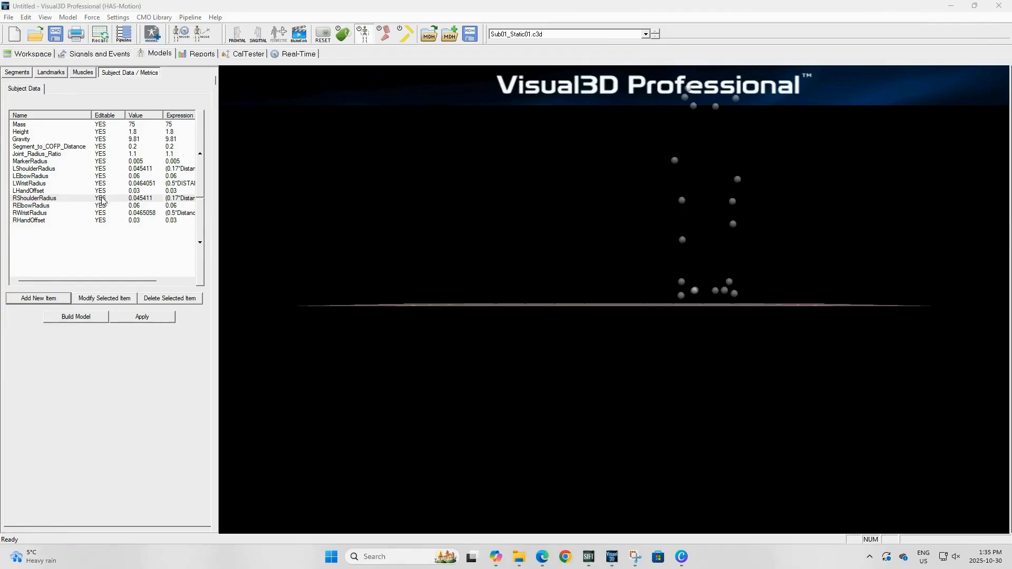
click(72, 206)
click(72, 213)
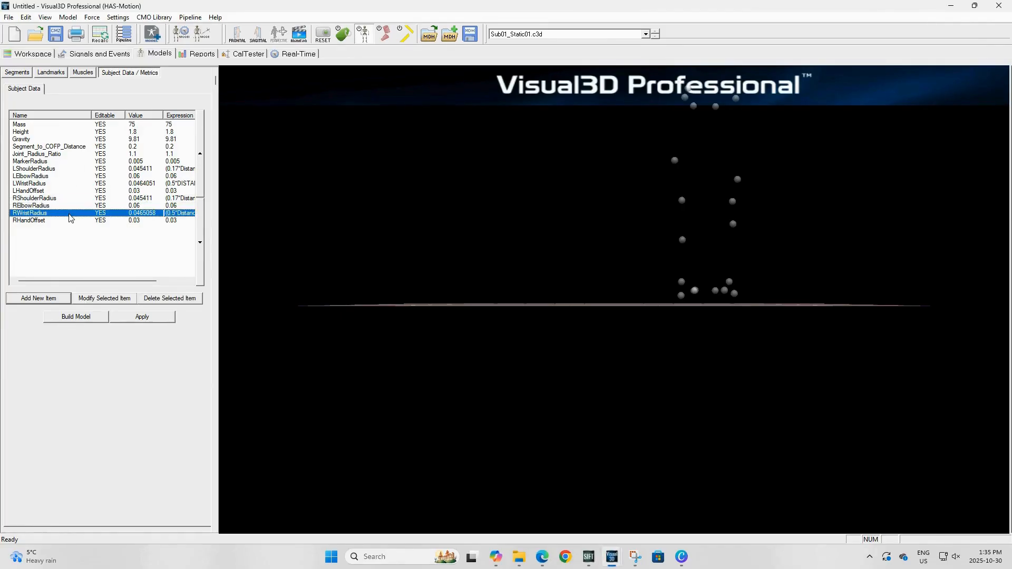
click(77, 221)
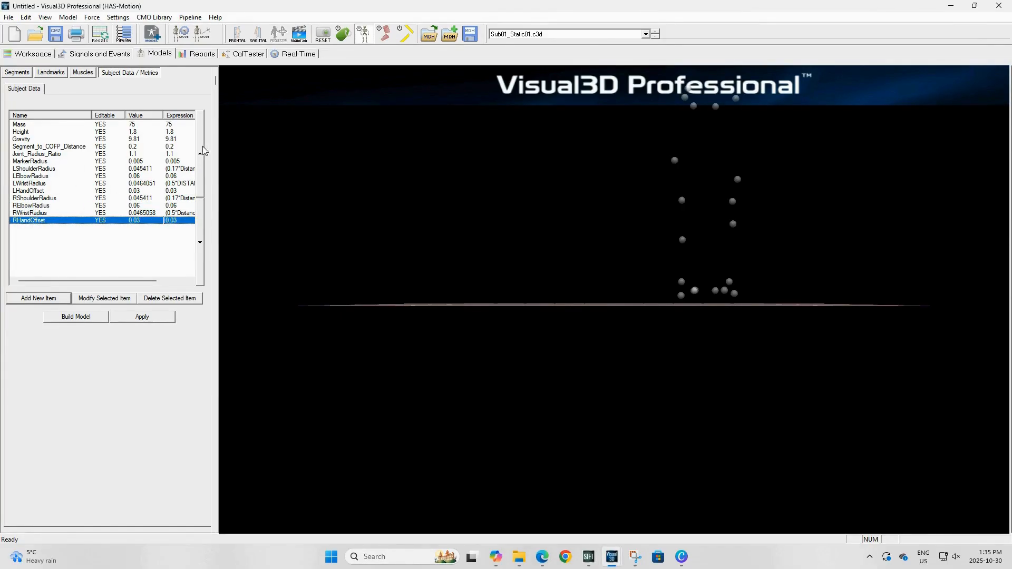
drag(93, 281, 120, 287)
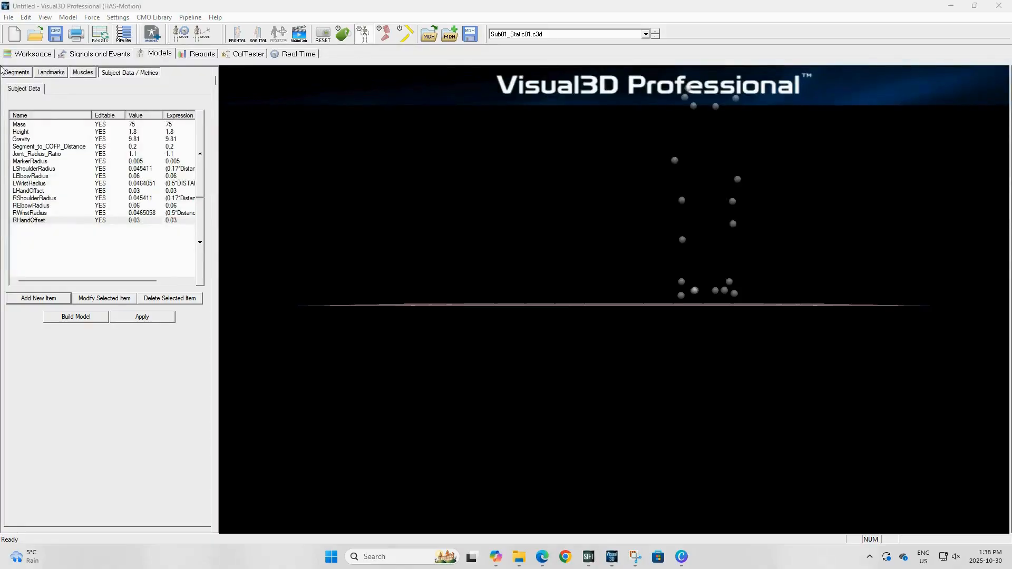
Step: Add a new landmark to the model and name it Head_Front
click(51, 72)
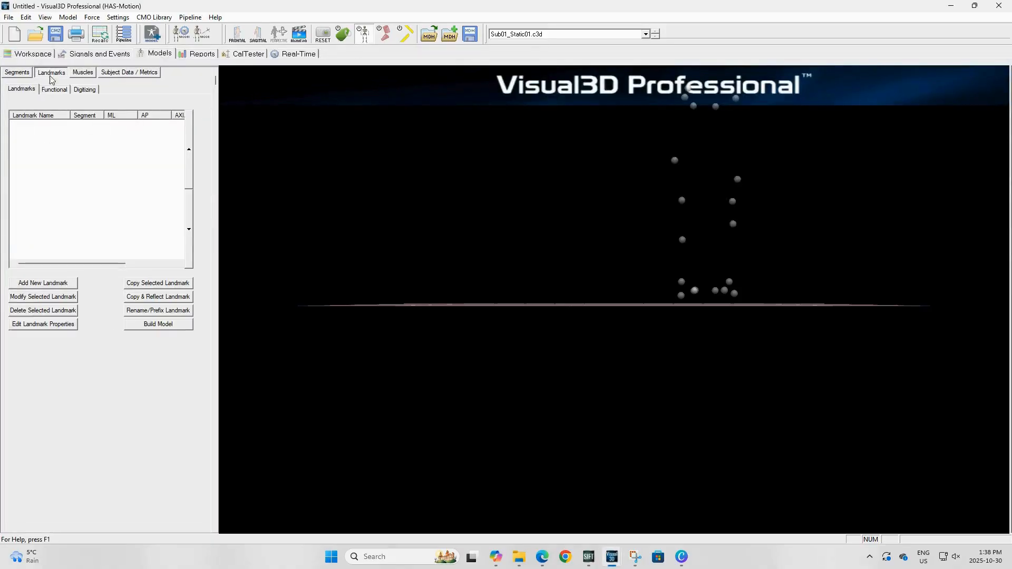
click(41, 283)
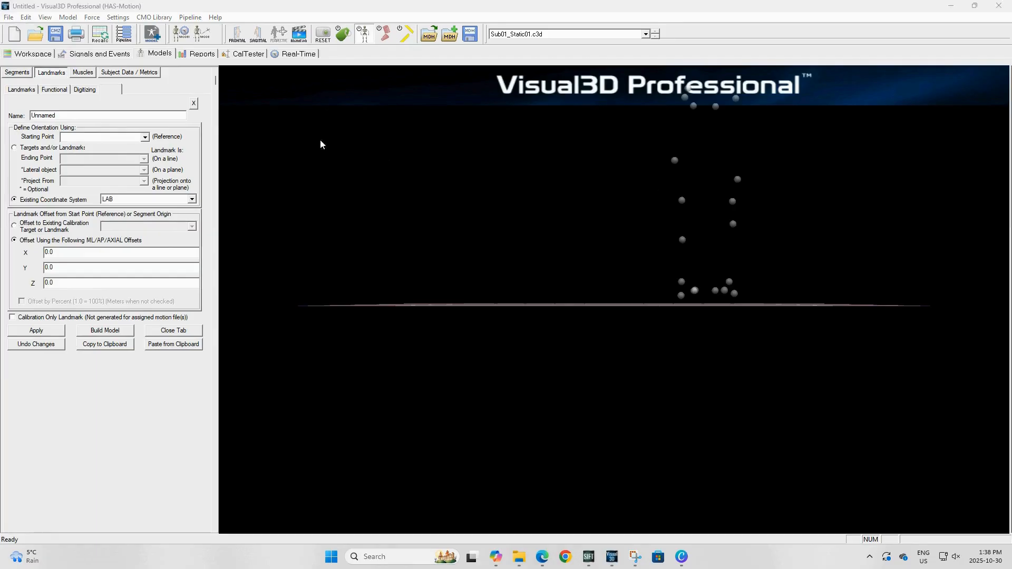
click(73, 116)
key(BackSpace)
key(BackSpace)
key(BackSpace)
key(BackSpace)
key(BackSpace)
key(BackSpace)
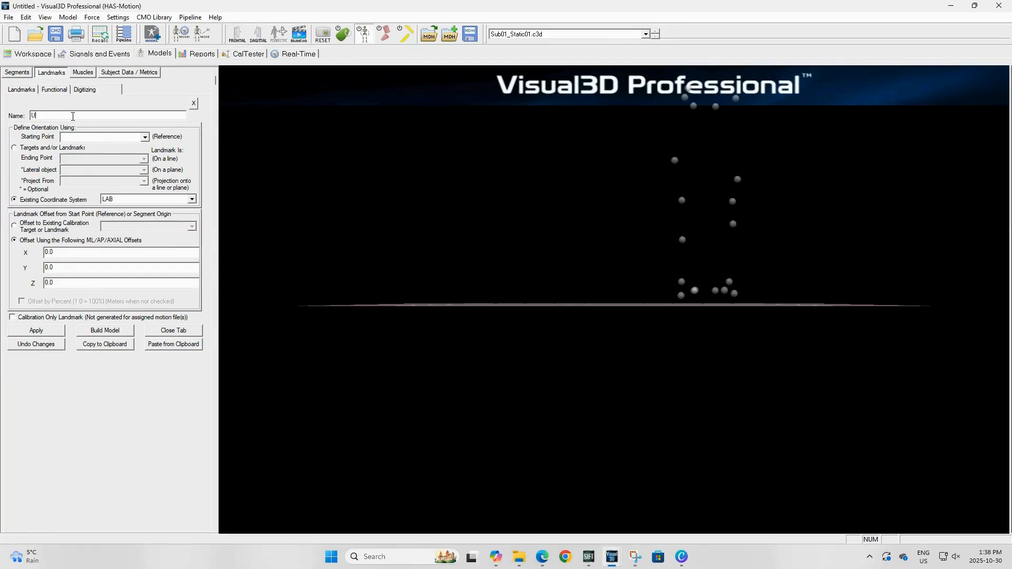
text(Head_Front)
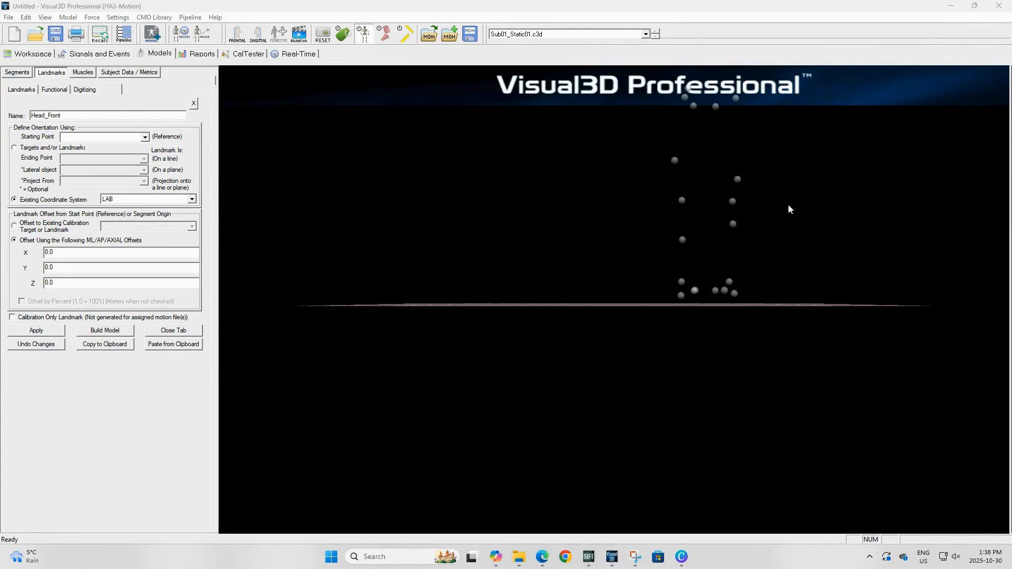
Step: Define the Head_Front landmark by targets, with RFHD as starting point and LFHD as ending point
click(108, 136)
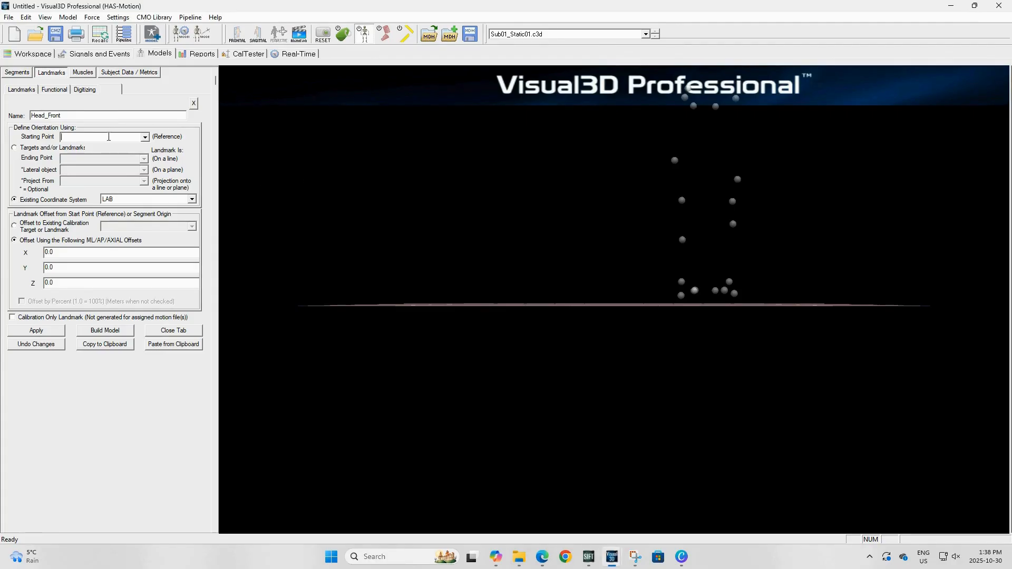
text(RFHD)
click(14, 148)
click(87, 159)
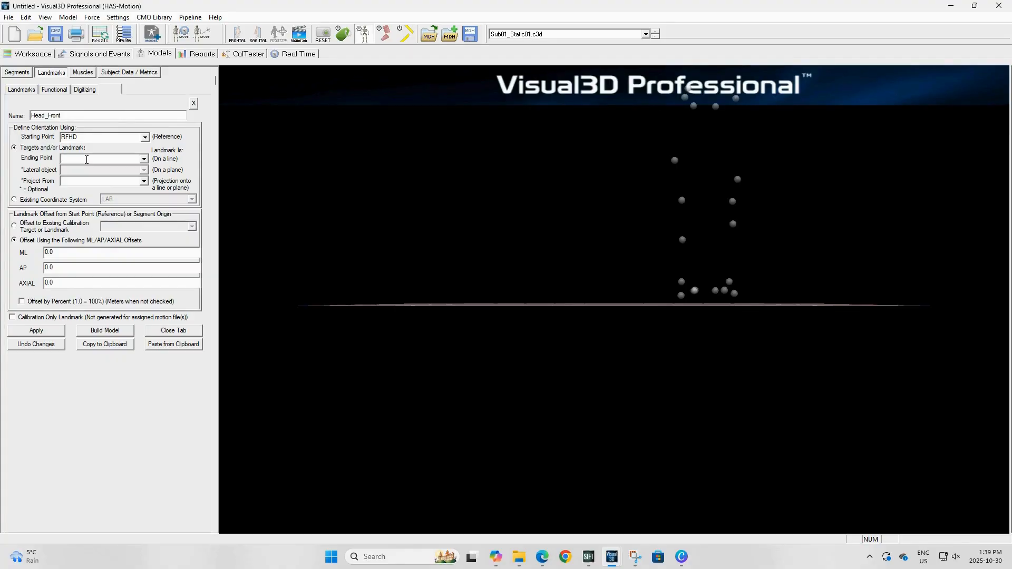
text(HD)
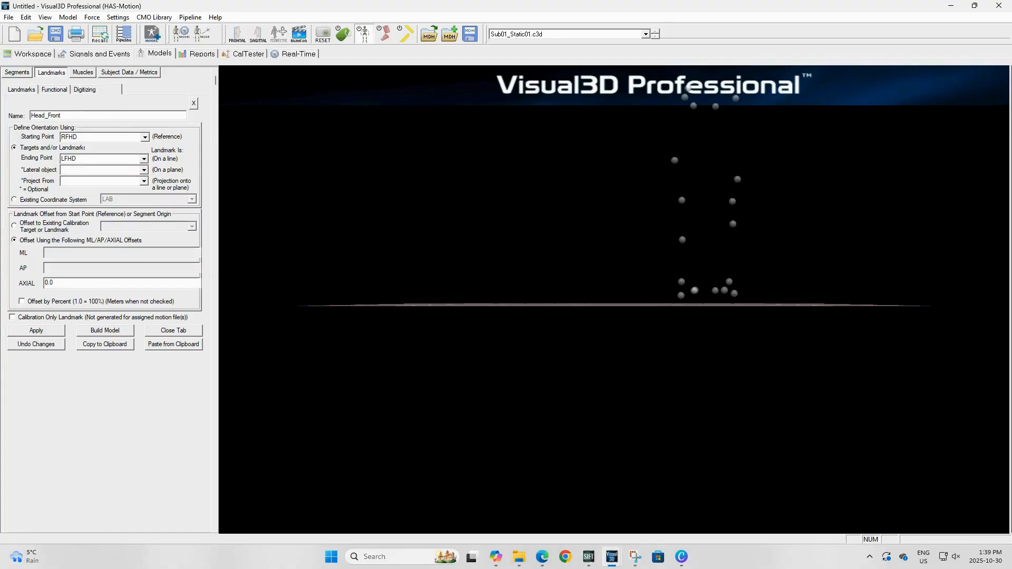
Step: Give Head_Front an axial offset of 0.5 by percent, mark it calibration only, and apply and close its definition
click(52, 283)
click(63, 284)
text(5)
click(12, 318)
click(22, 302)
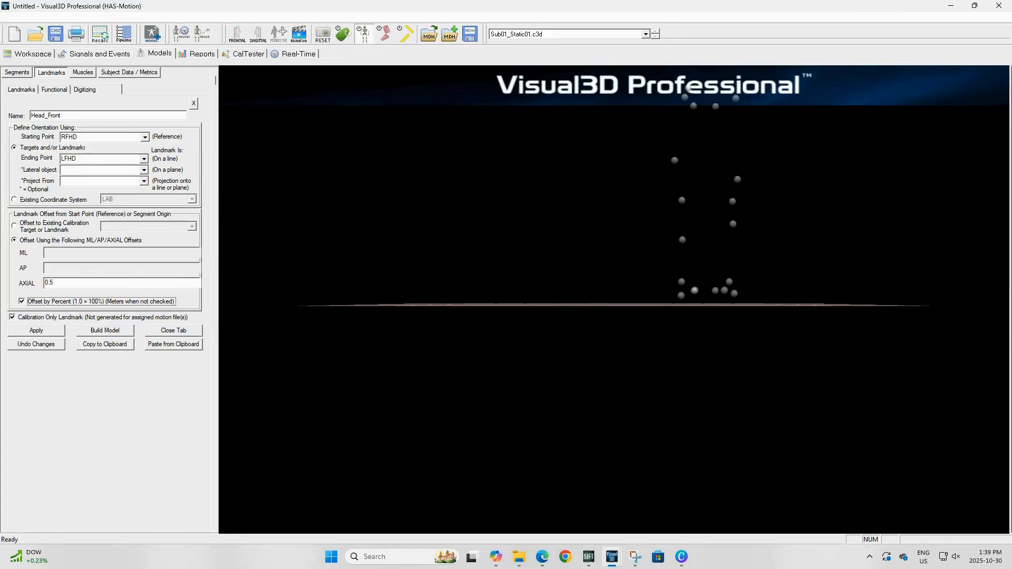
click(40, 331)
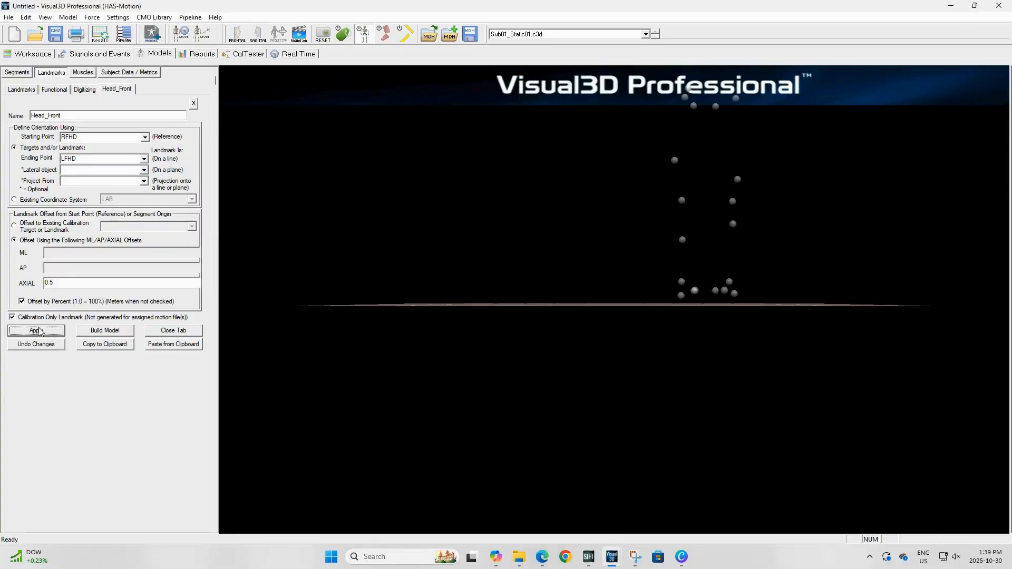
click(171, 331)
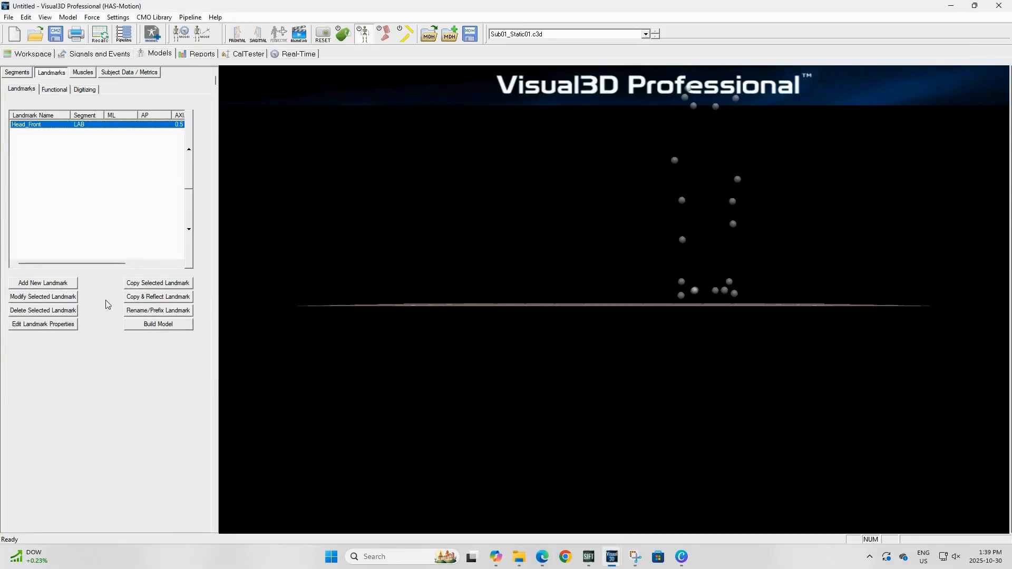
Step: Add a new landmark to the model and name it Head_Back
click(39, 286)
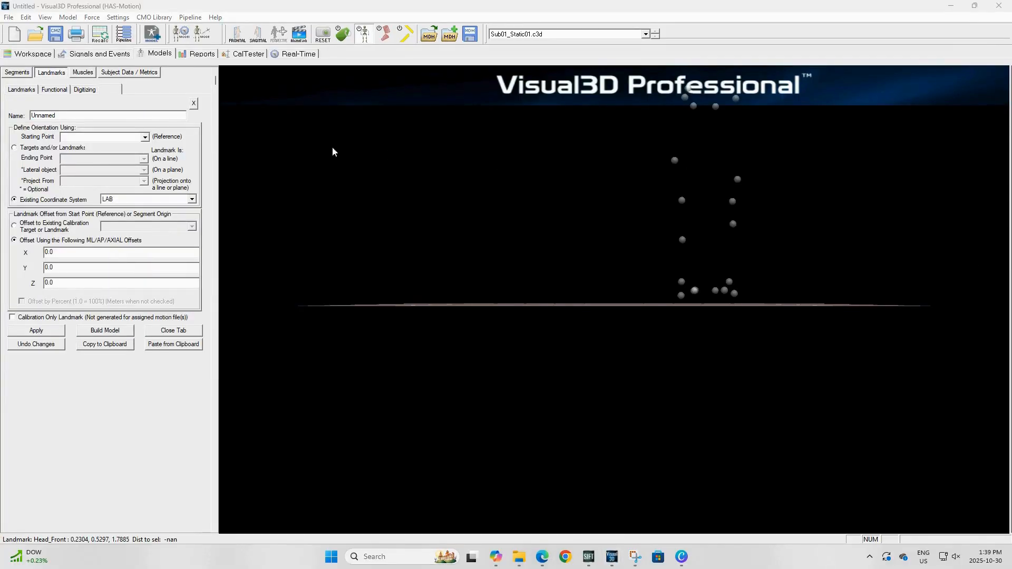
click(111, 114)
key(BackSpace)
key(BackSpace)
key(BackSpace)
key(BackSpace)
key(BackSpace)
key(BackSpace)
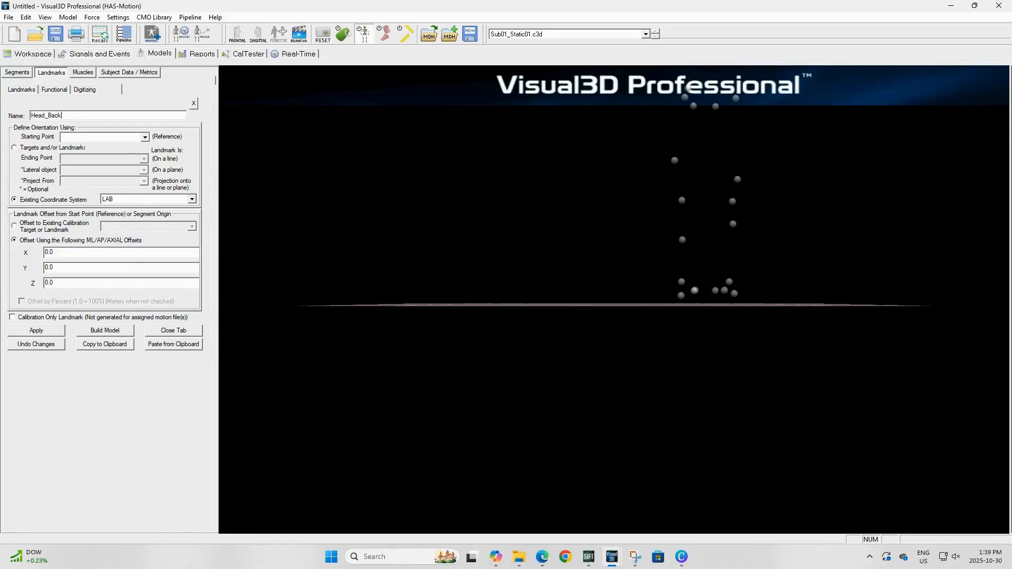
Step: Define Head_Back by targets, with RBHD as starting point and LBHD as ending point
click(15, 148)
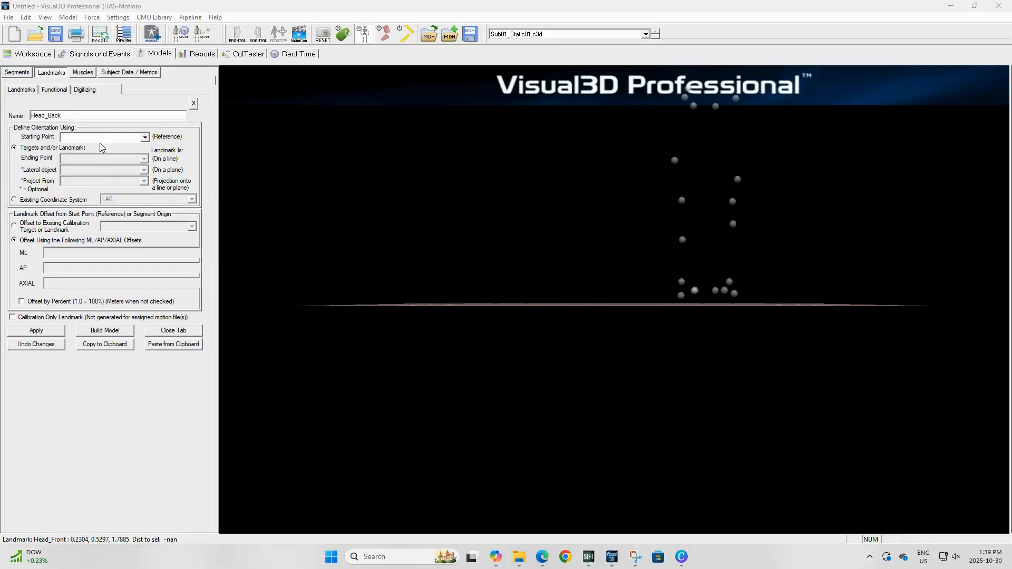
click(83, 137)
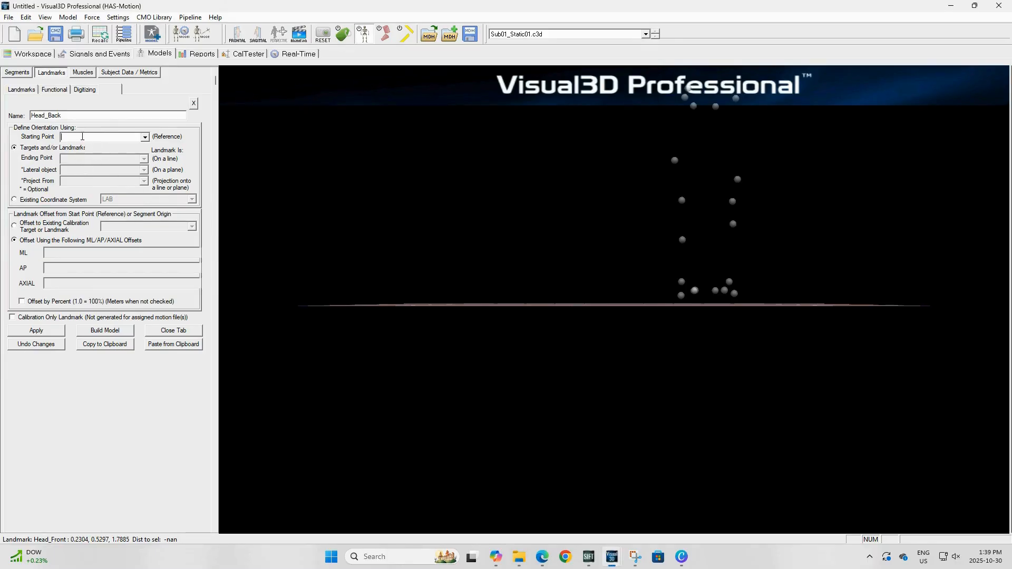
text(RBHD)
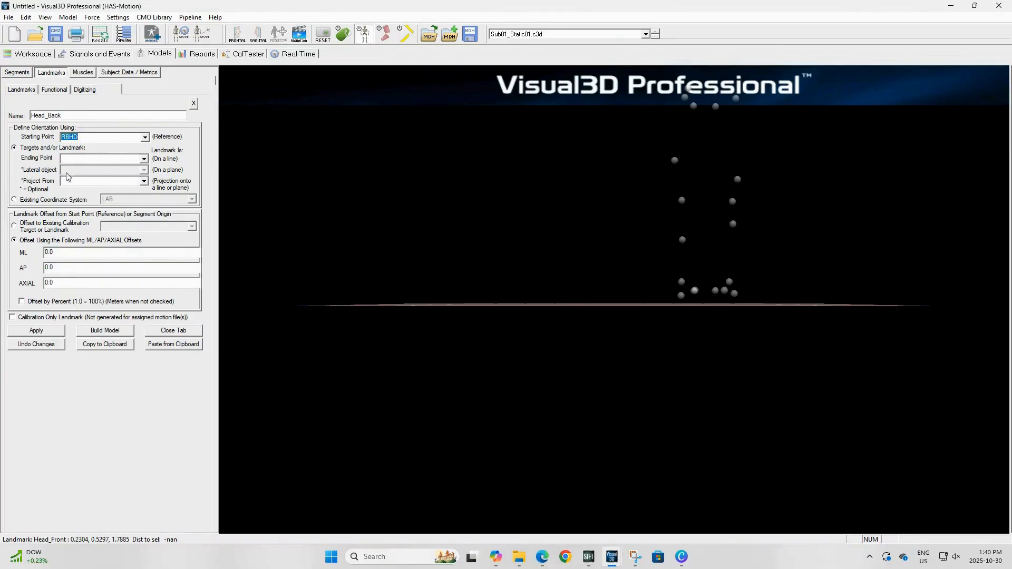
click(74, 160)
text(LBHD)
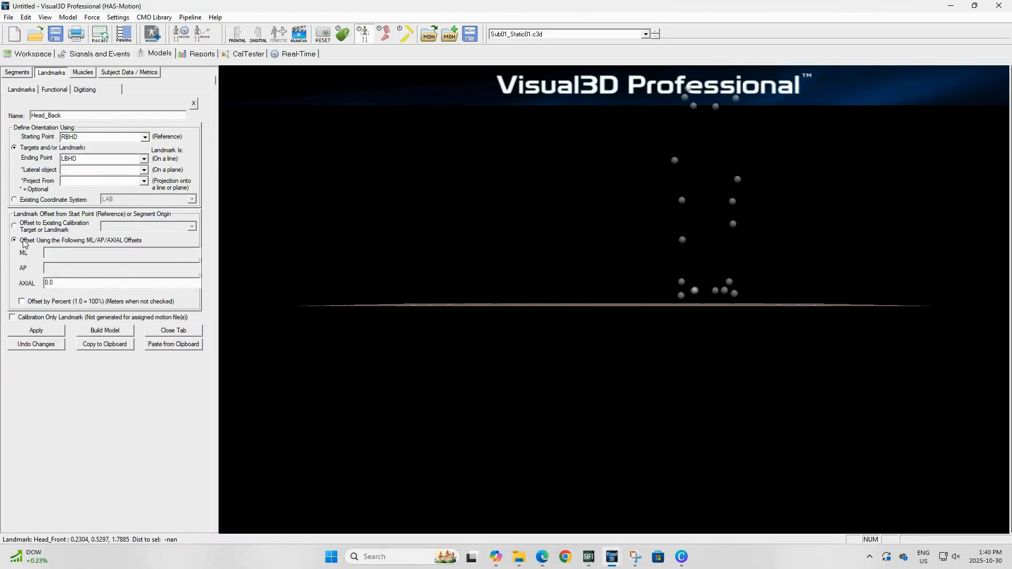
Step: Make Head_Back a calibration-only landmark with a 0.5 axial offset by percent, and apply and close its definition
click(22, 302)
click(13, 317)
click(60, 284)
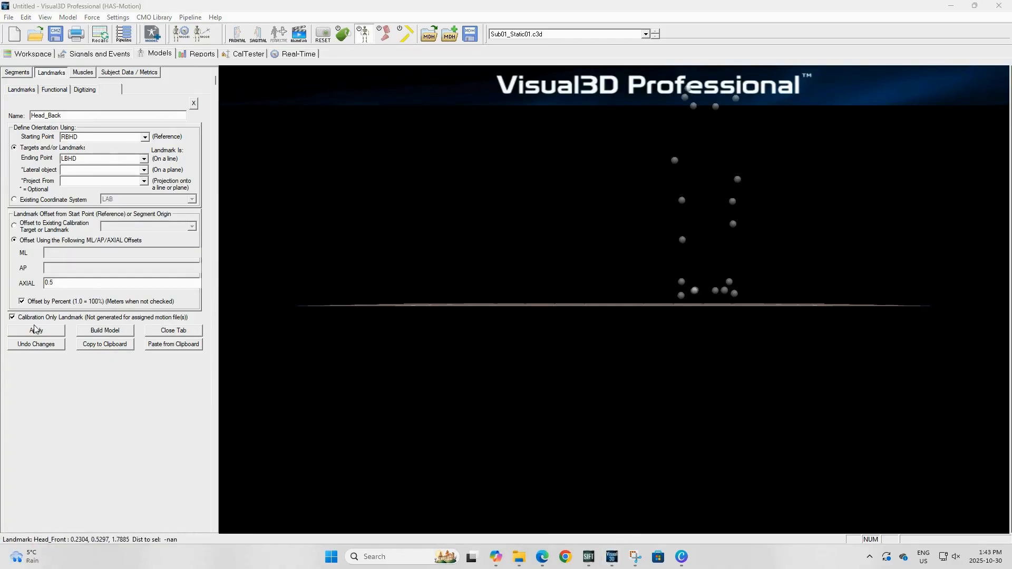
click(38, 331)
click(179, 330)
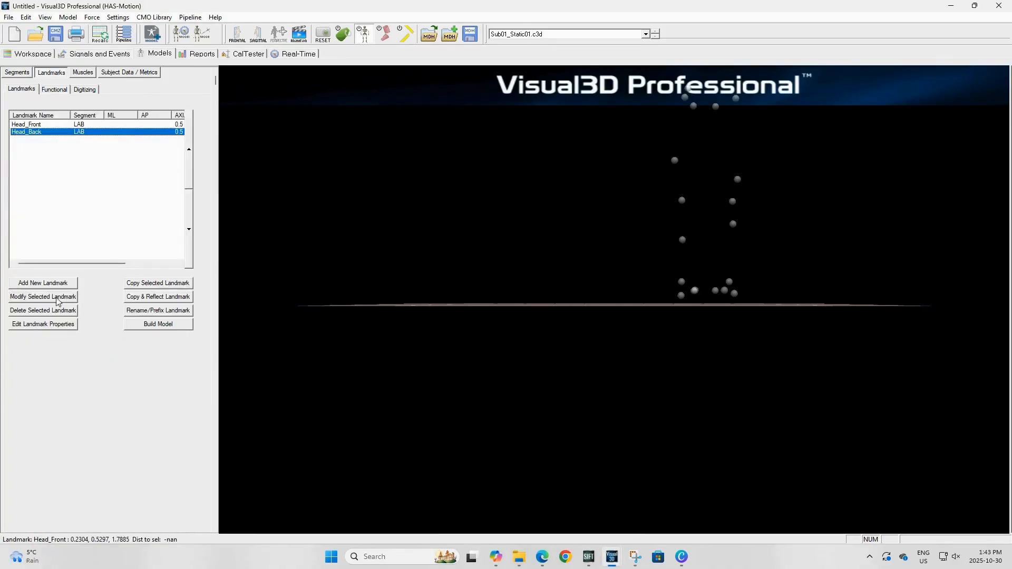
Step: Add a new landmark to the model and name it Head_Mid
click(43, 283)
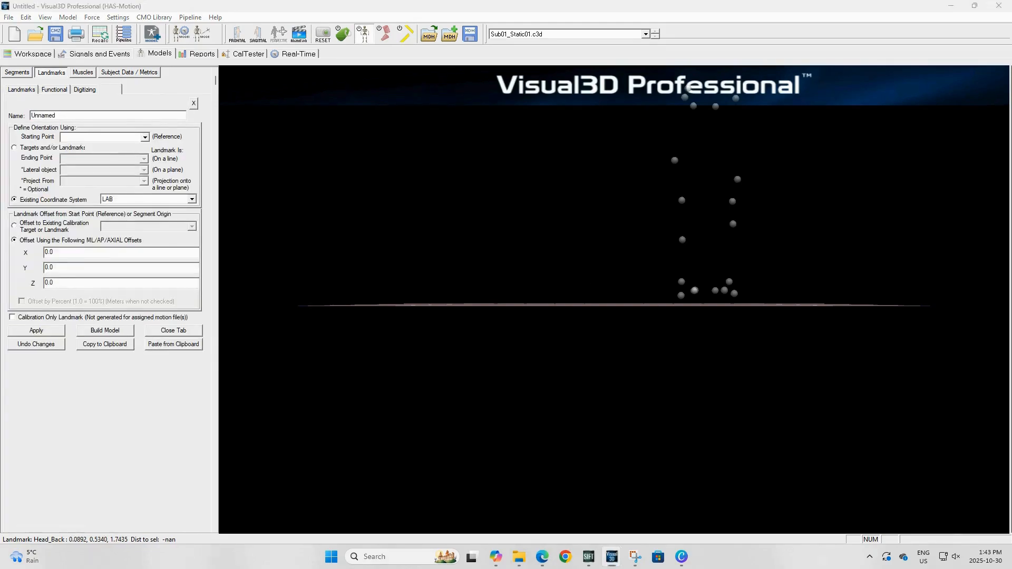
click(52, 115)
double_click(53, 116)
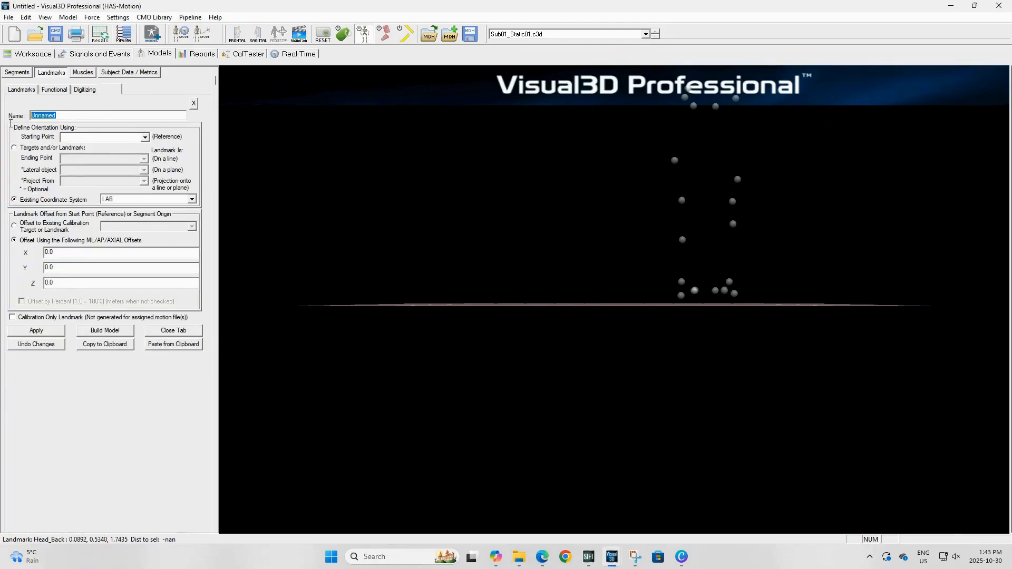
text(Head_Mid)
Step: Define Head_Mid by landmarks, with Head_Front as starting point and Head_Back as ending point
click(18, 148)
click(115, 137)
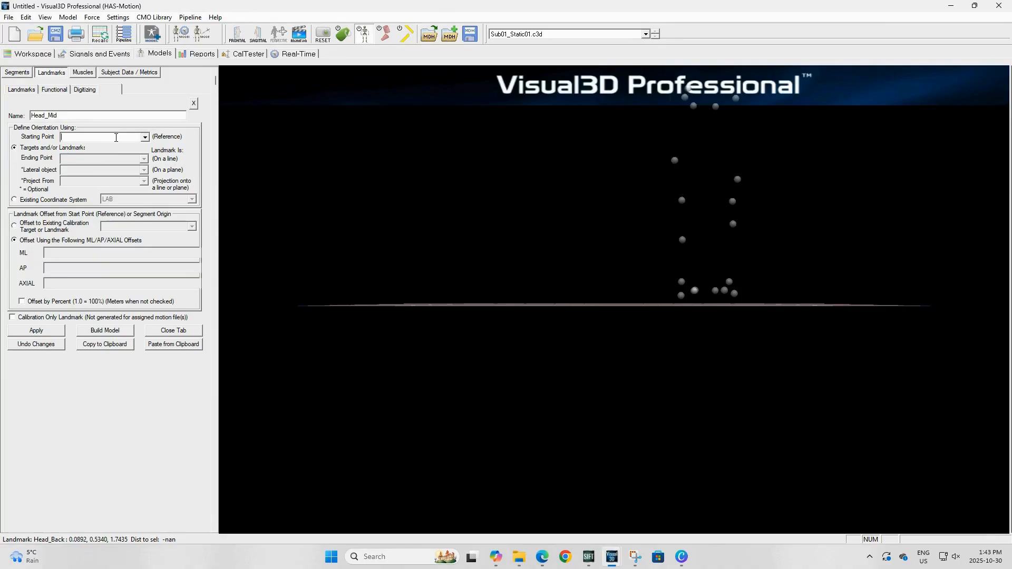
text(Head_Front)
click(79, 158)
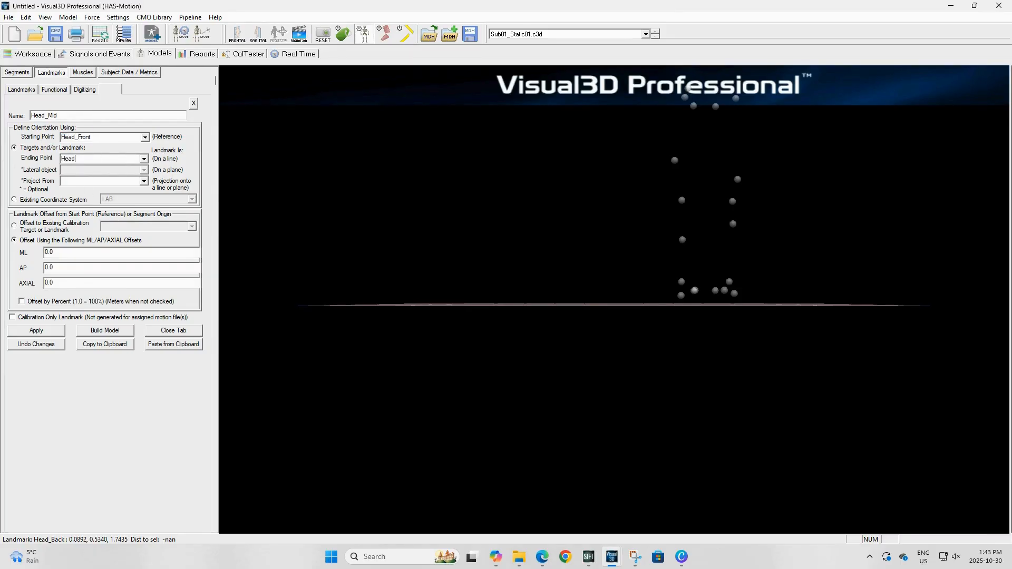
text(Head_Back)
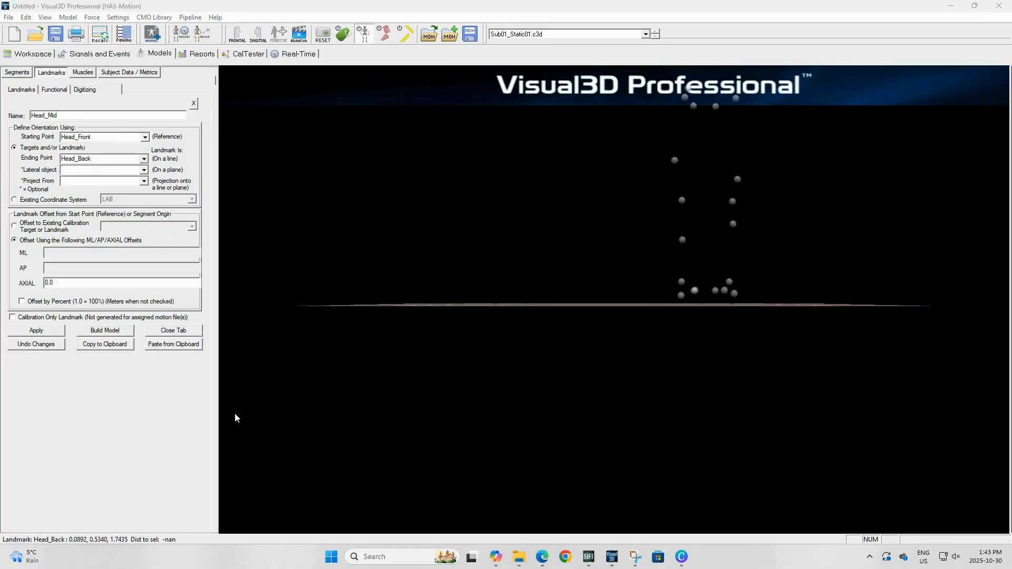
Step: Set Head_Mid's axial offset to 0.5 by percent, make it calibration only, and apply and close its definition
click(75, 283)
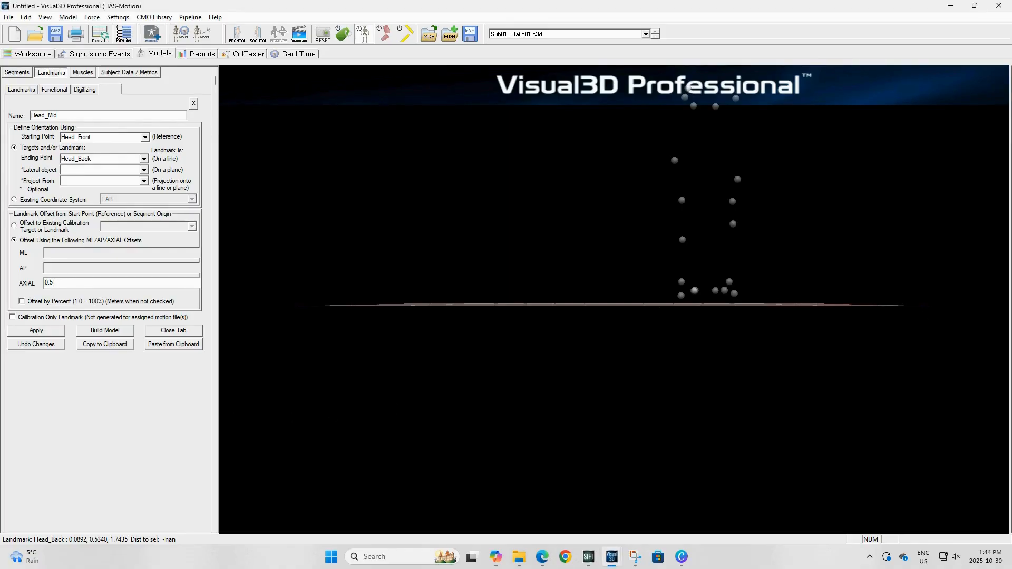
click(45, 301)
click(40, 317)
click(36, 329)
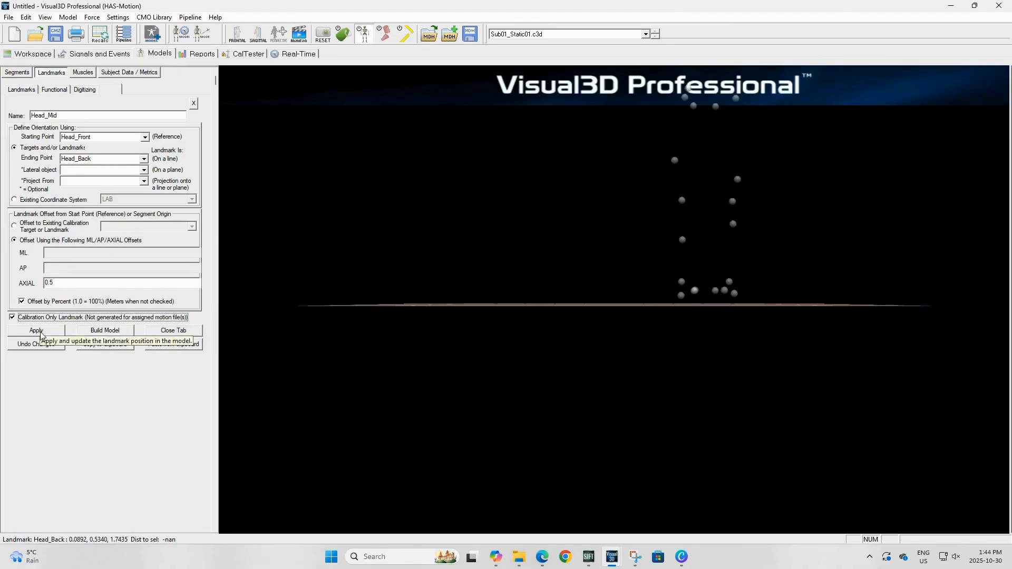
click(184, 331)
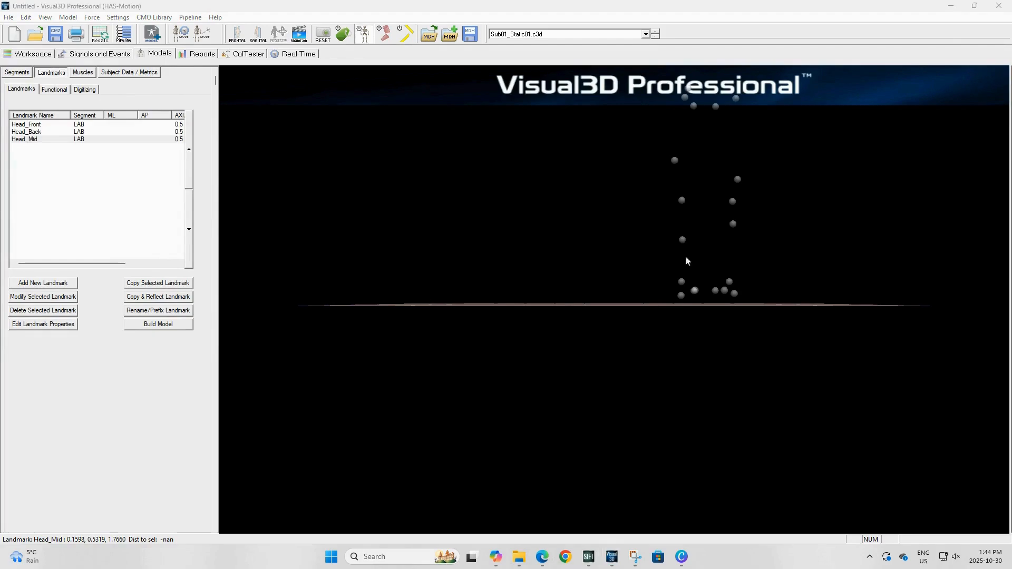
Step: Add a landmark named Head_Right, defined by targets from starting point RFHD to ending point RBHD
click(44, 284)
text(Head_Right)
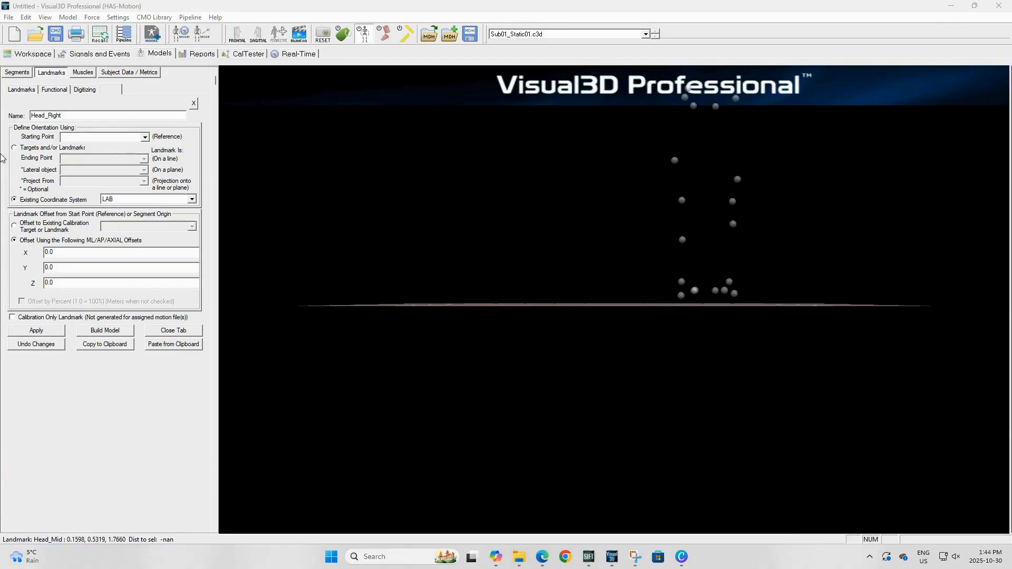
click(16, 149)
click(103, 137)
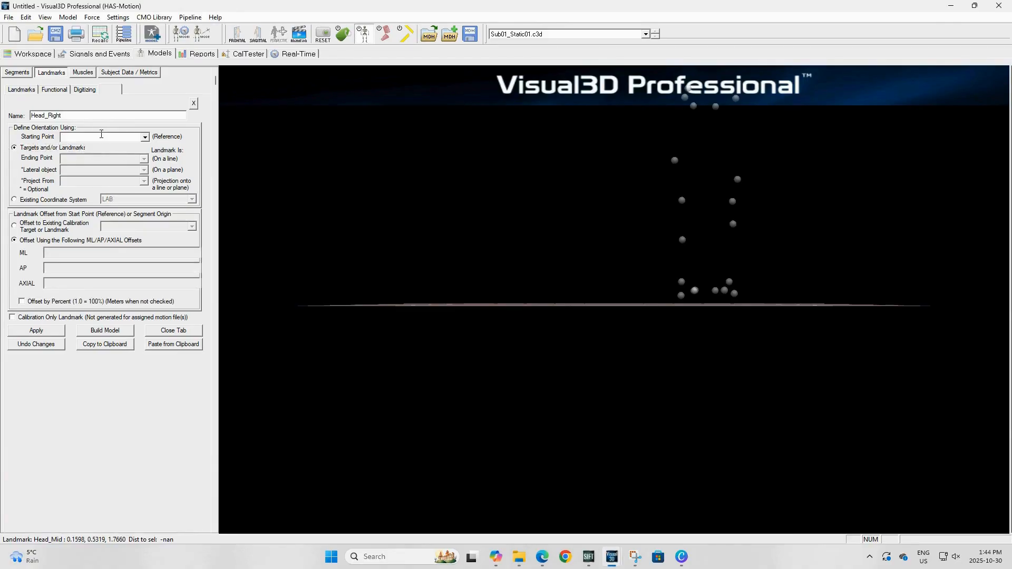
text(RFHD)
key(Return)
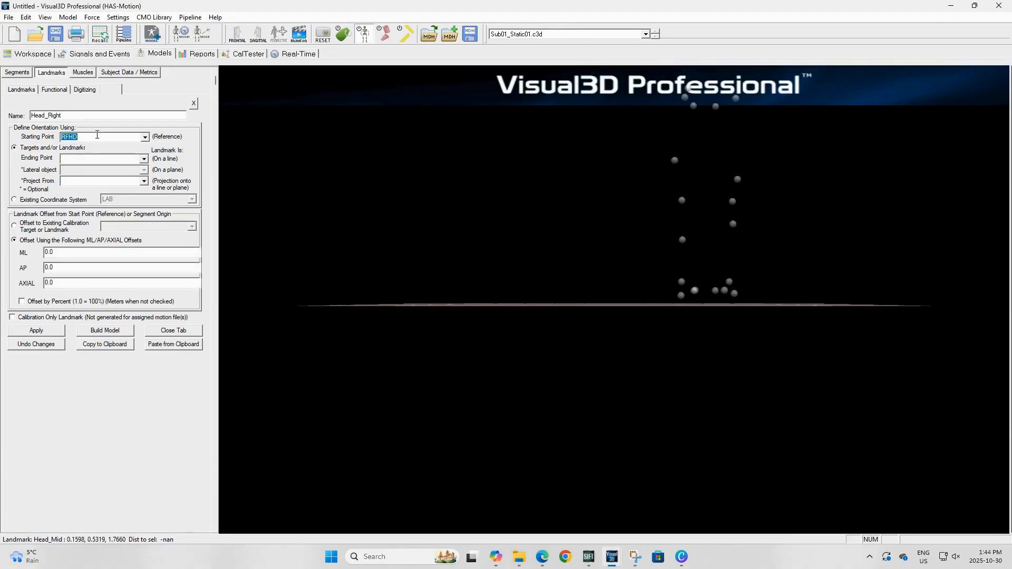
click(81, 158)
text(RBHD)
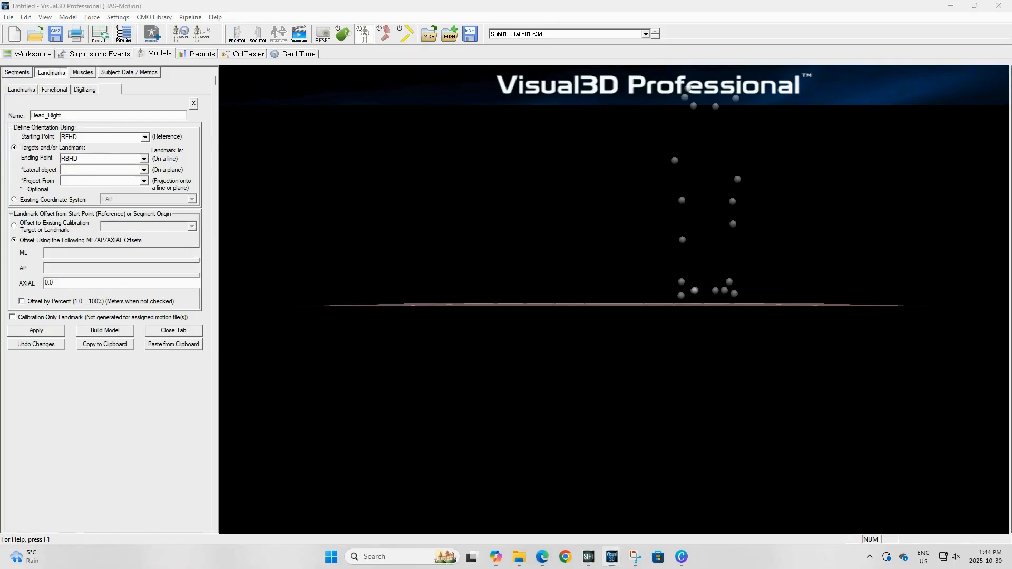
Step: Set Head_Right's axial offset to 0.5 by percent, make it calibration only, and apply and close its definition
click(93, 286)
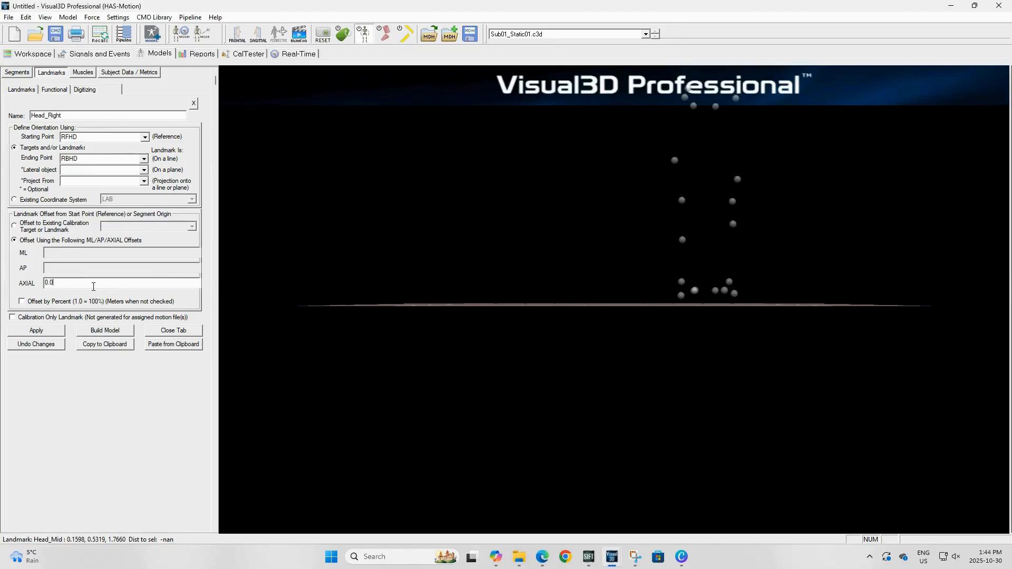
click(72, 302)
click(57, 318)
click(50, 330)
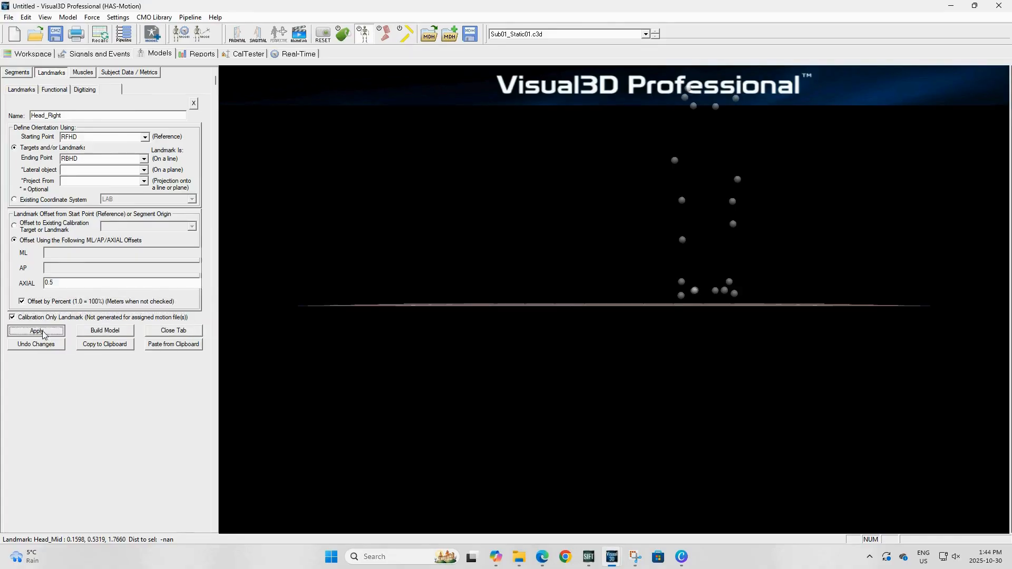
click(193, 333)
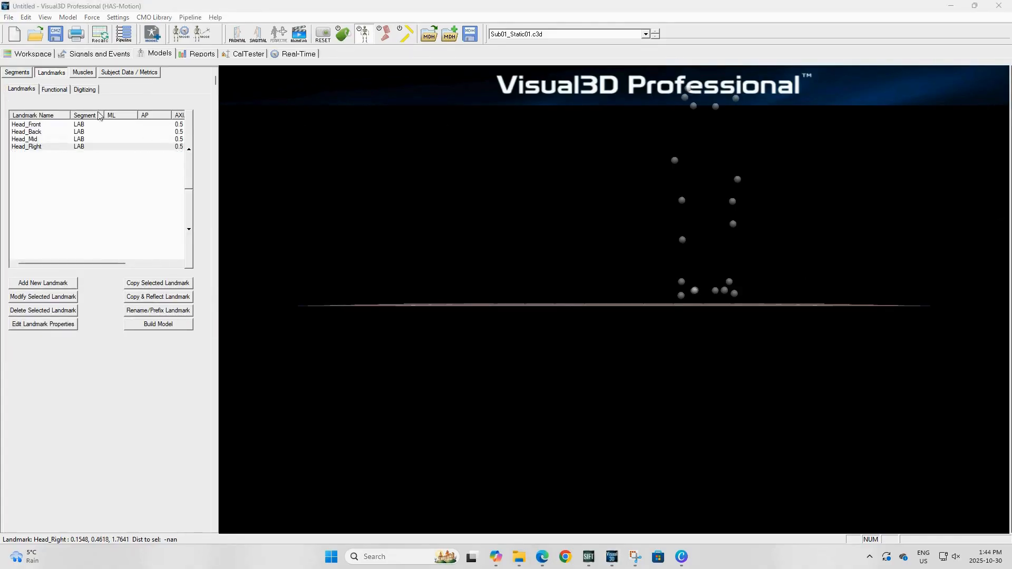
Step: Create a Visual 3D segment named Head with Head_Front as proximal joint center and Head_Mid as distal joint center
click(18, 72)
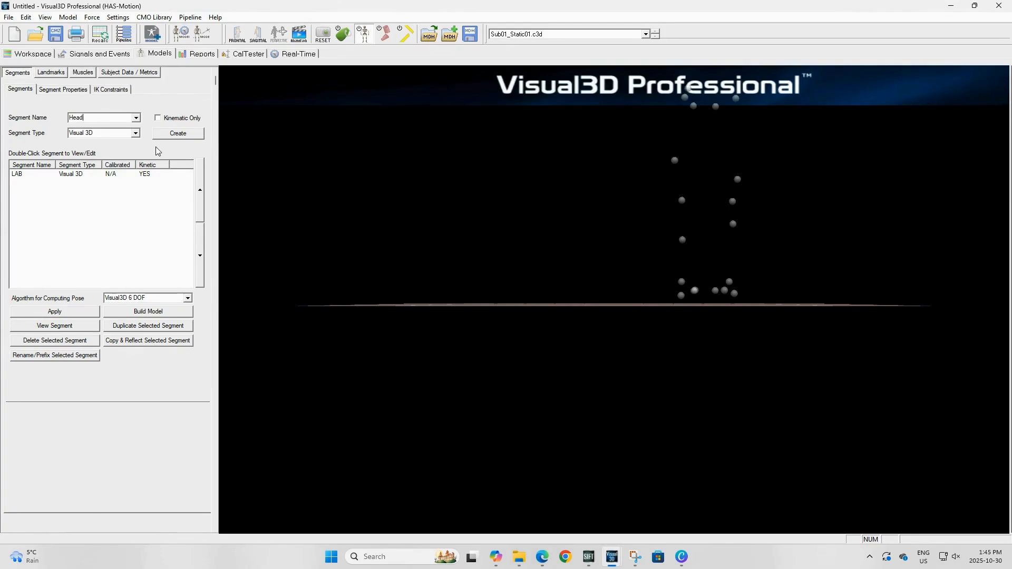
click(167, 133)
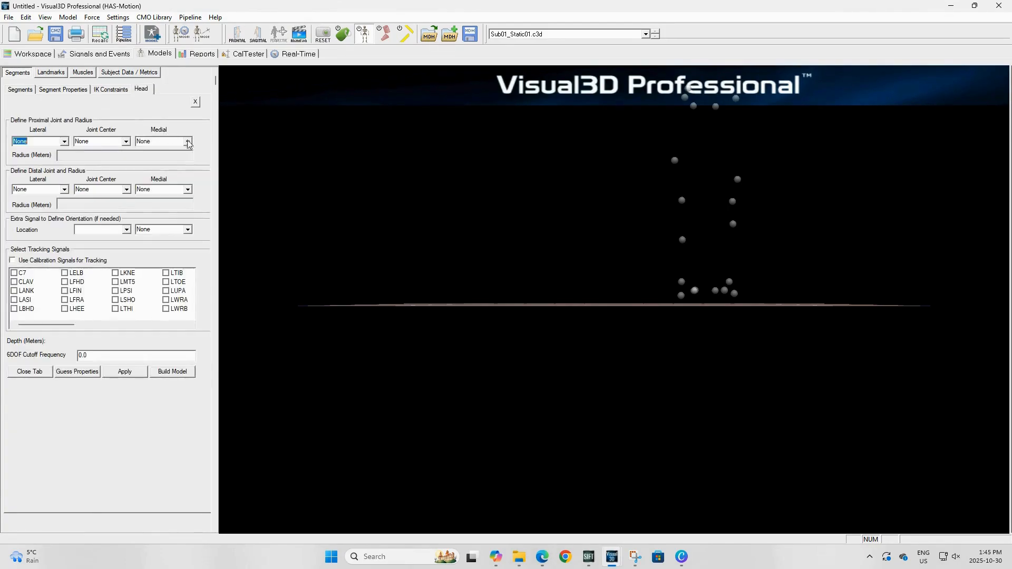
click(106, 143)
click(127, 143)
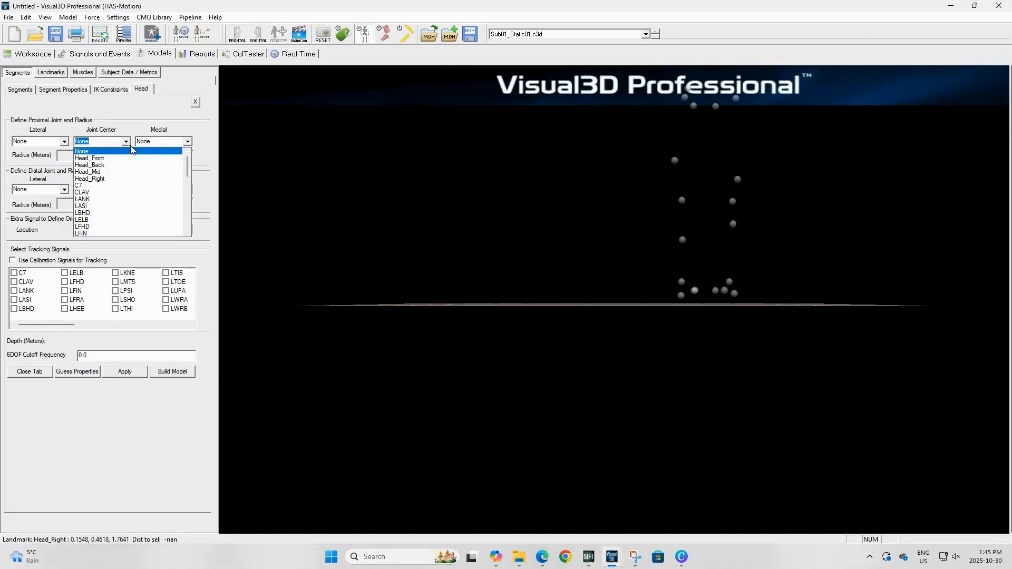
click(128, 159)
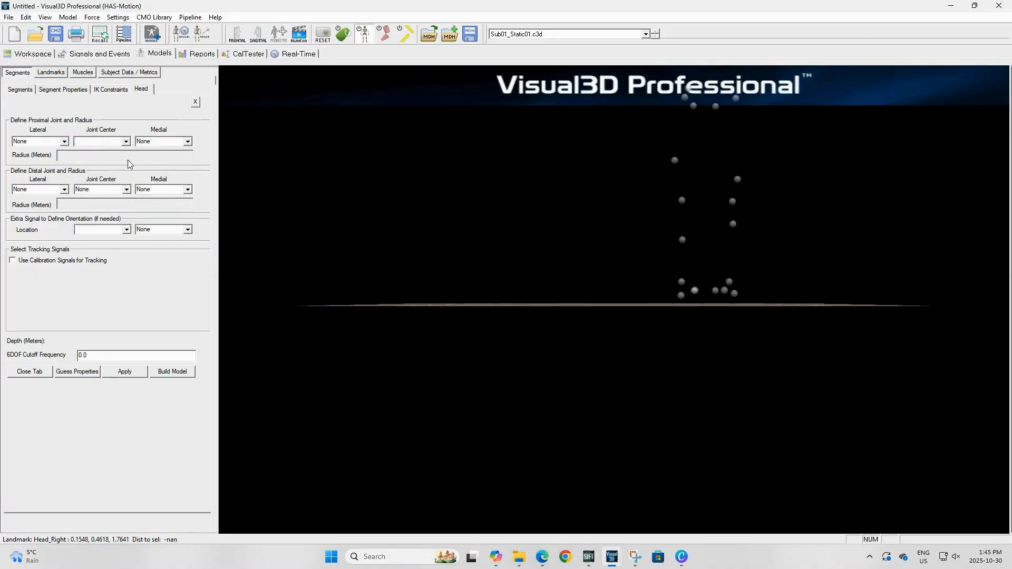
click(126, 190)
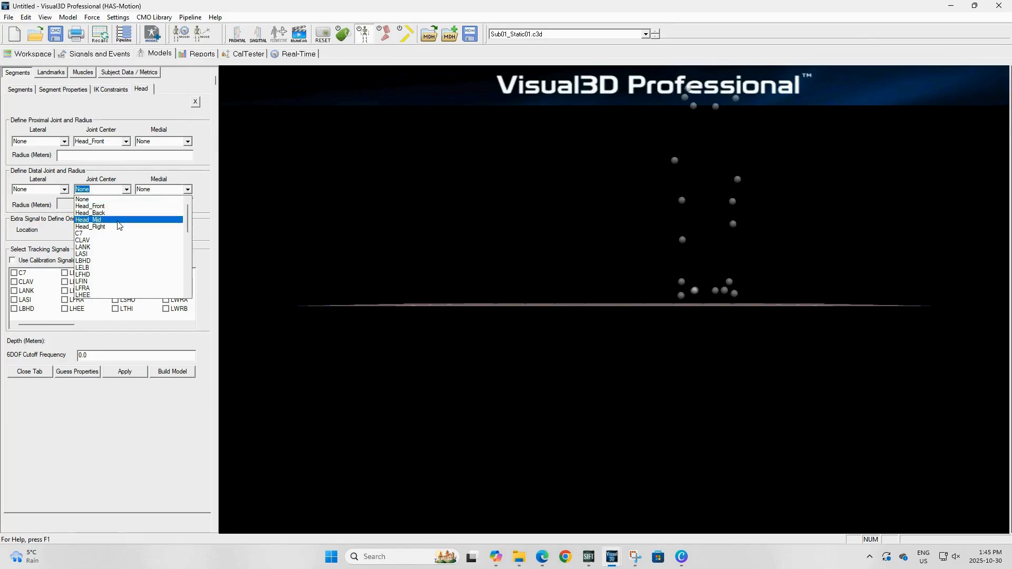
click(90, 219)
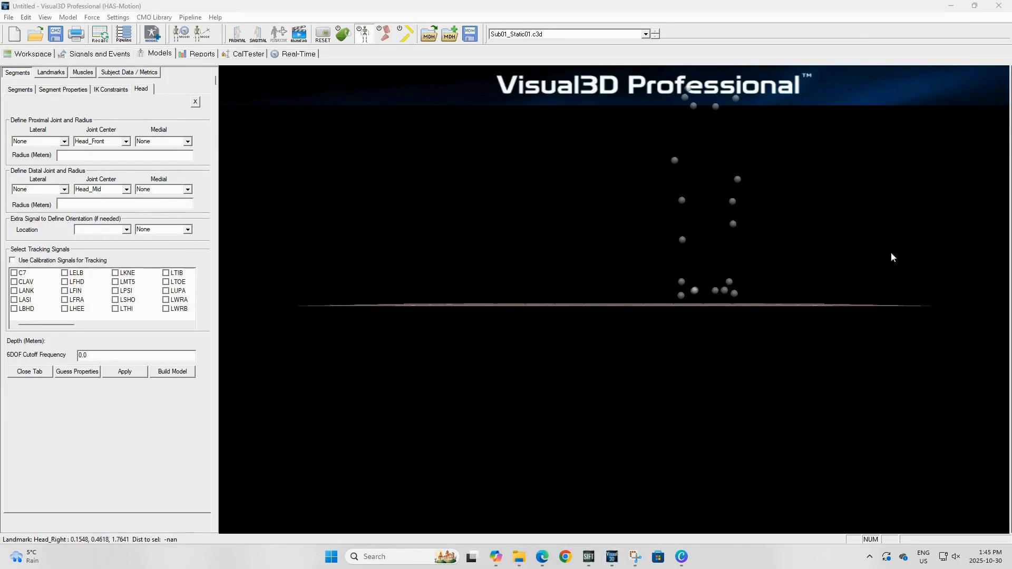
Step: Set the Head segment's proximal radius to 0.5*DISTANCE(RFHD,LFHD) and its distal radius to 0.5*DISTANCE(RBHD,LBHD)
click(121, 156)
text(0.5*DISTANCE(RFHD,LFHD))
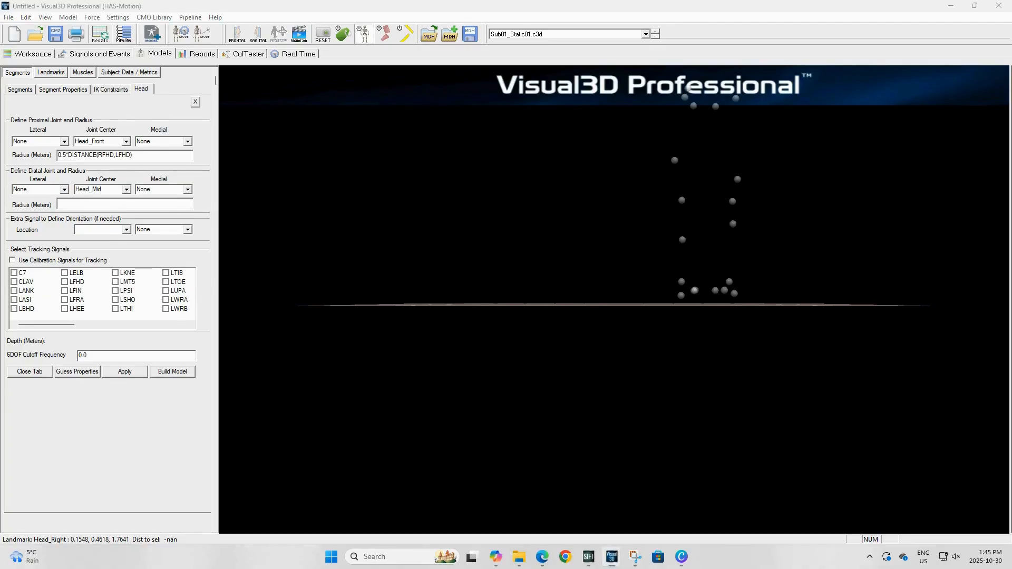
click(108, 209)
text(0.5*DISTANCE(RBHD,LBHD))
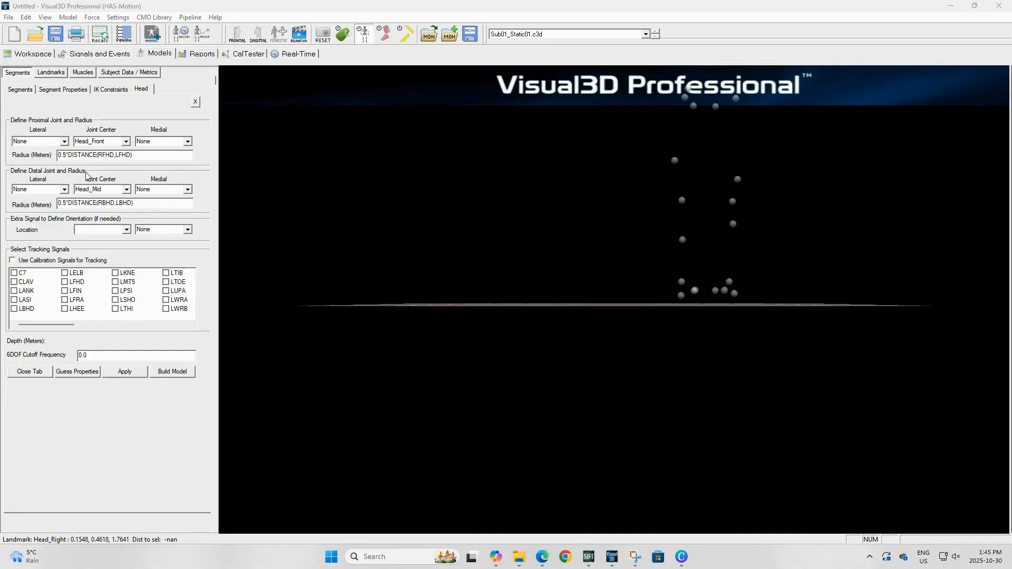
Step: Define the Head segment's orientation with an extra medial signal at Head_Right
click(117, 241)
click(127, 229)
click(95, 245)
click(188, 230)
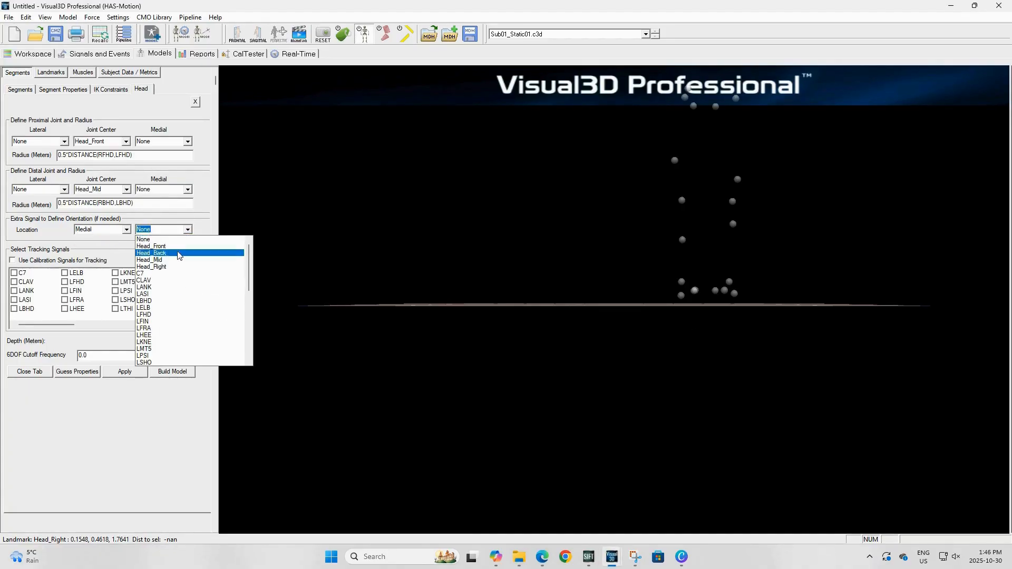
click(174, 268)
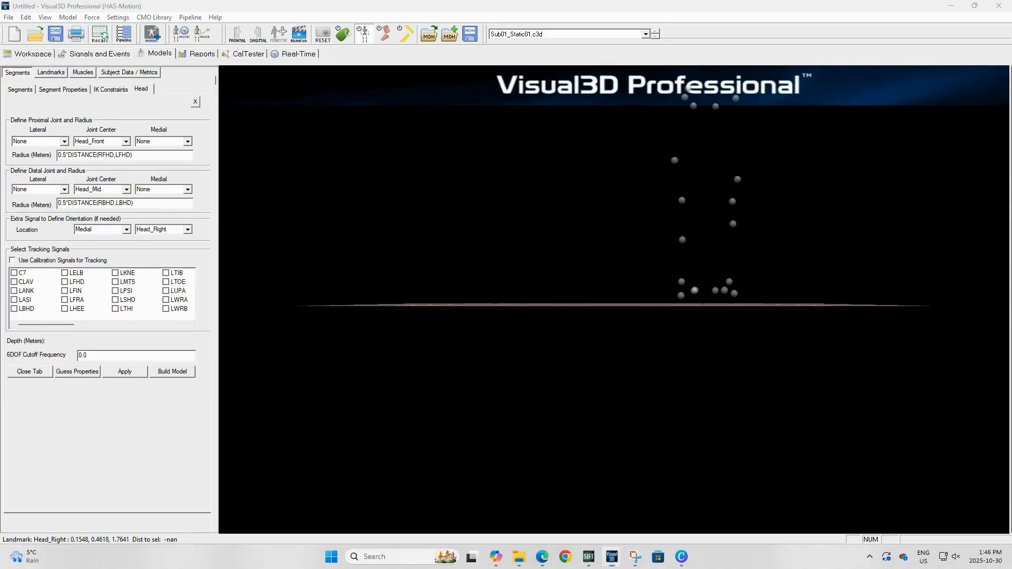
Step: Select LBHD, LFHD, RBHD and RFHD as the Head's tracking signals, build the model and close the segment definition
click(26, 309)
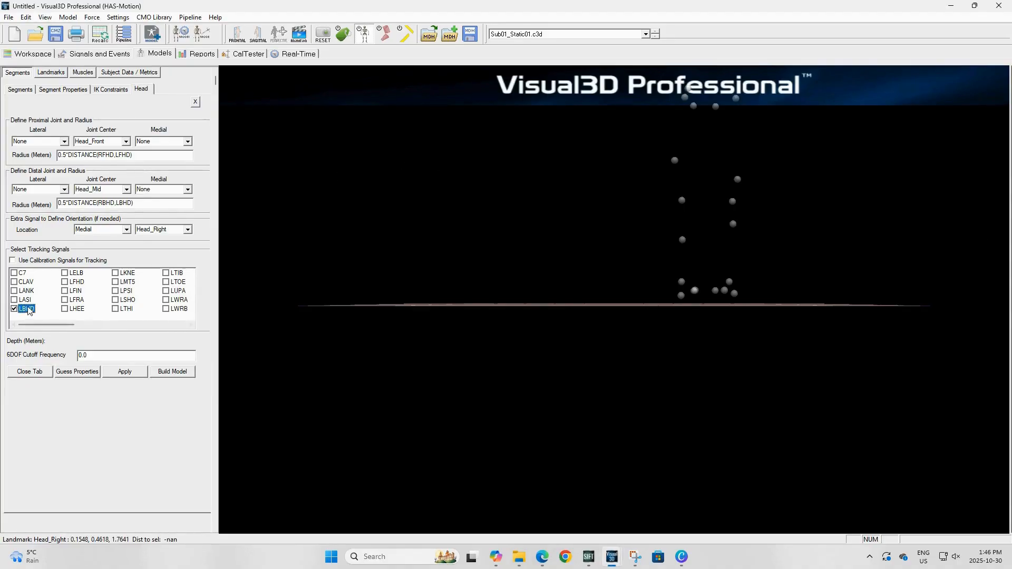
click(69, 283)
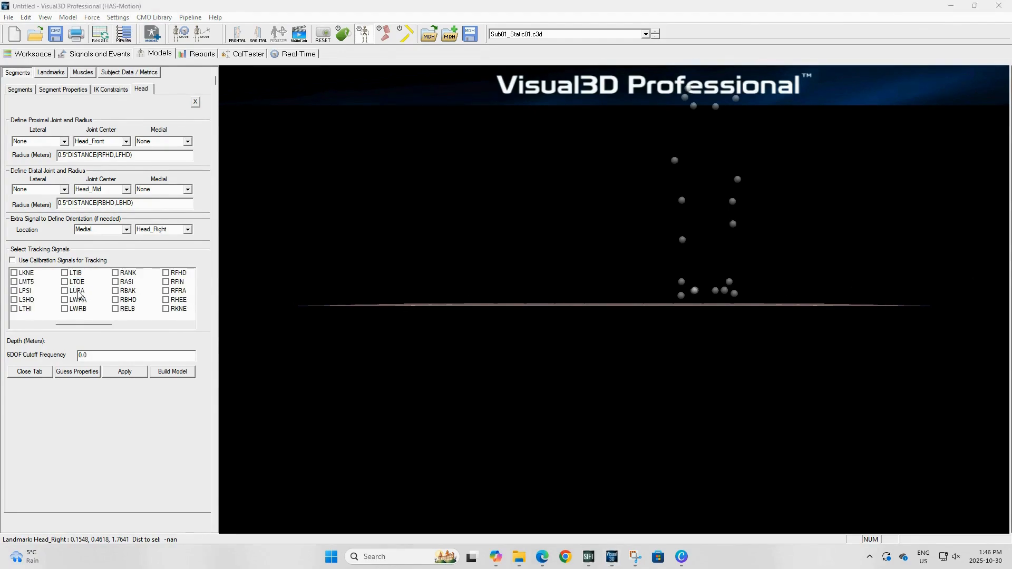
click(116, 300)
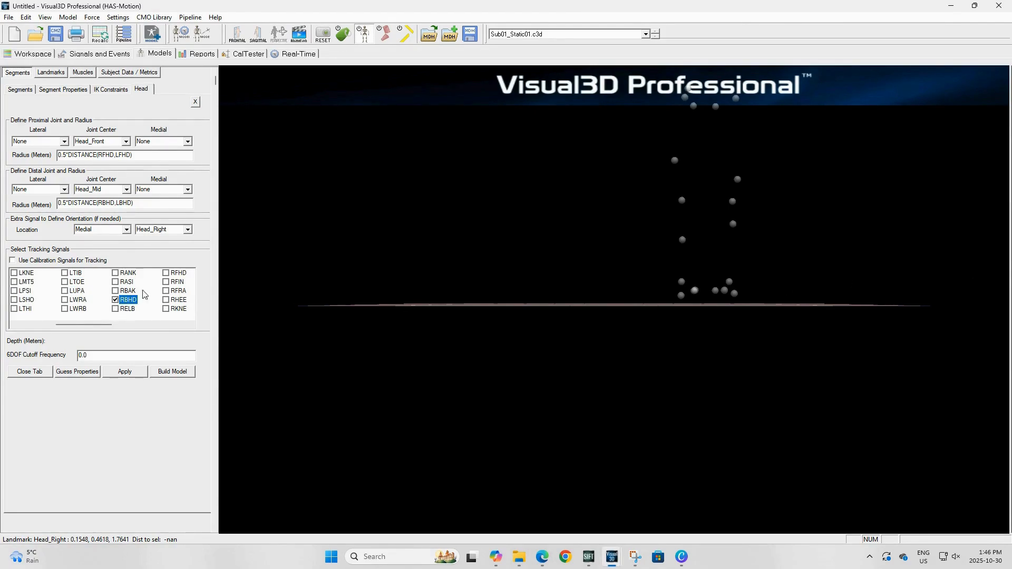
click(166, 273)
click(174, 372)
click(27, 372)
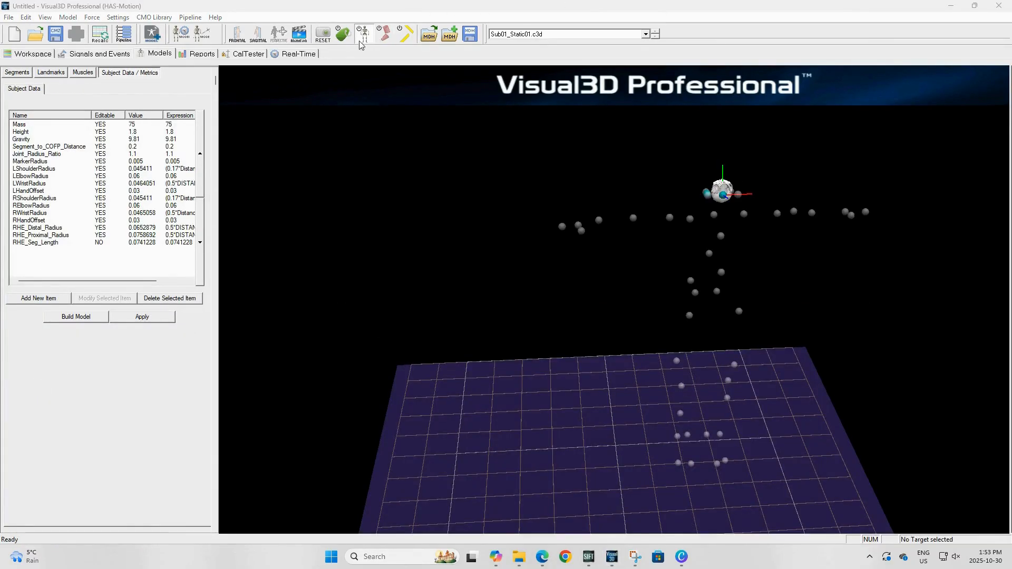
Step: Turn the segment display off and back on, and close the Head segment's definition
click(362, 39)
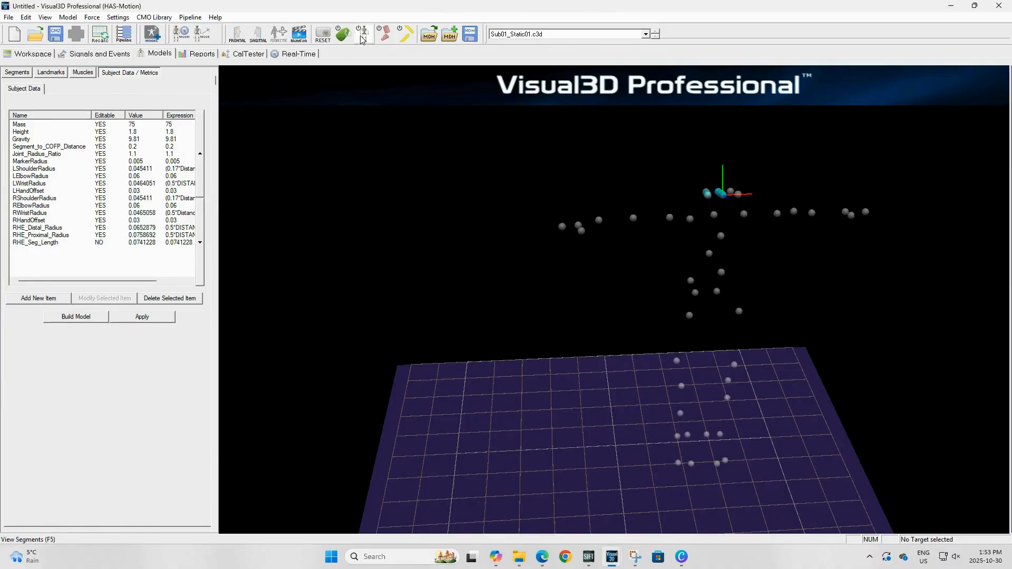
click(362, 39)
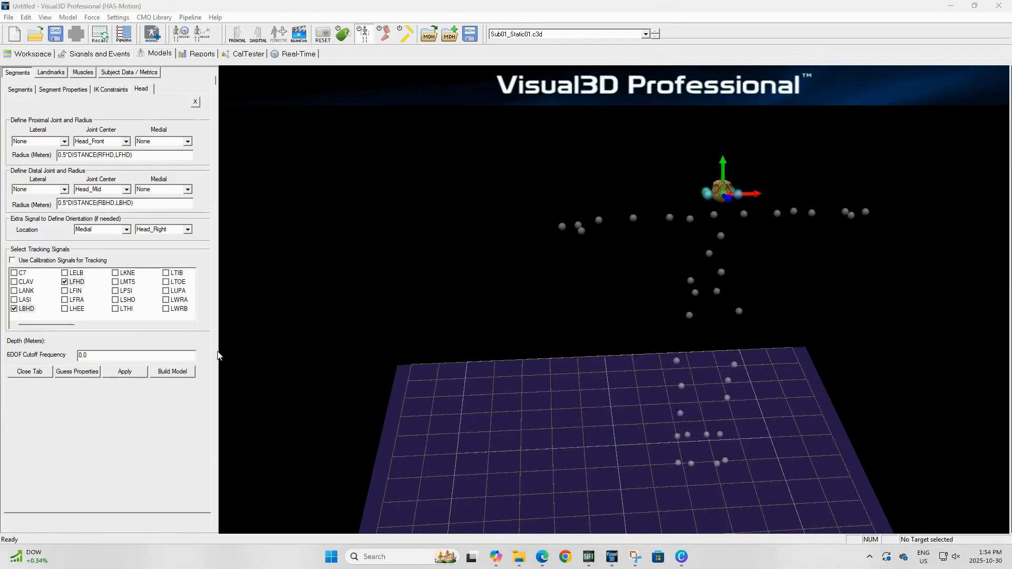
click(29, 371)
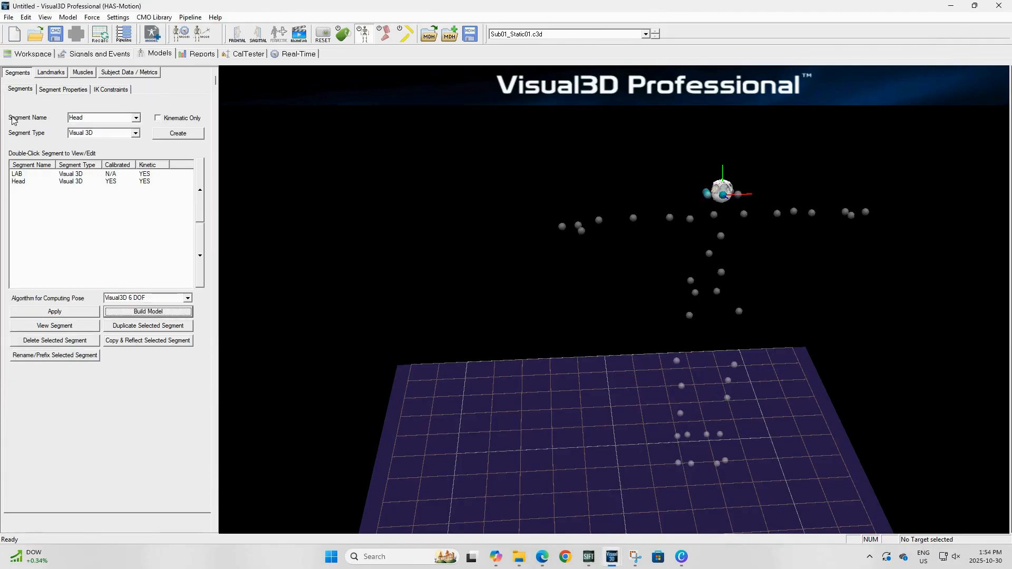
Step: Modify the Head segment's coordinate system to use +Z as the A/P axis and +Y as the distal-to-proximal axis
click(31, 182)
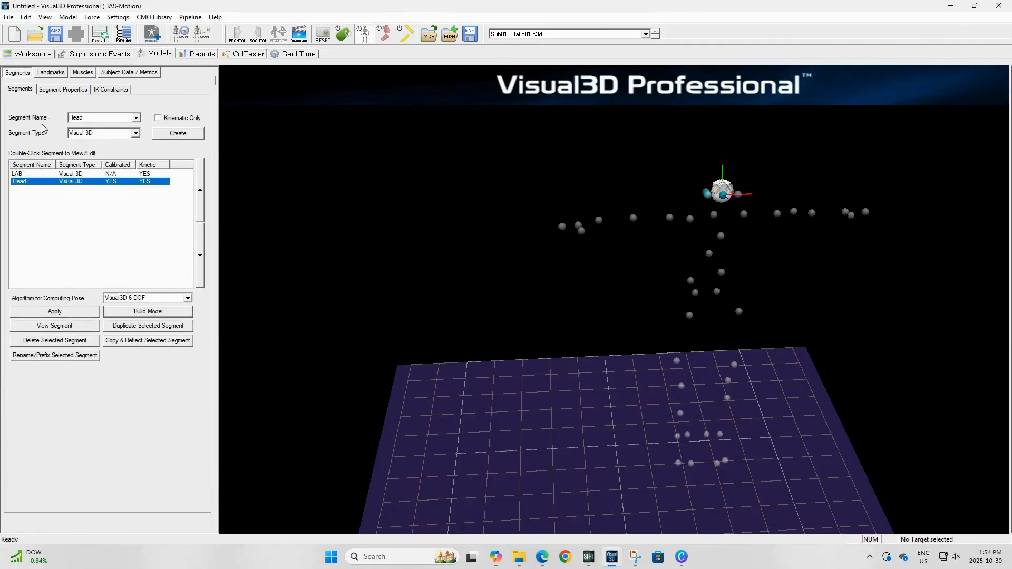
click(57, 90)
click(76, 319)
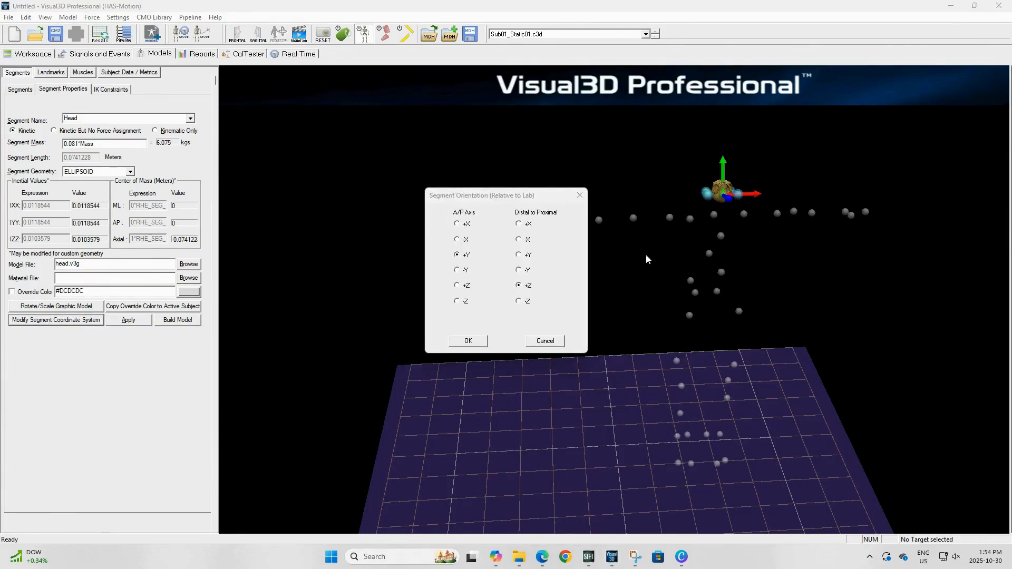
click(457, 285)
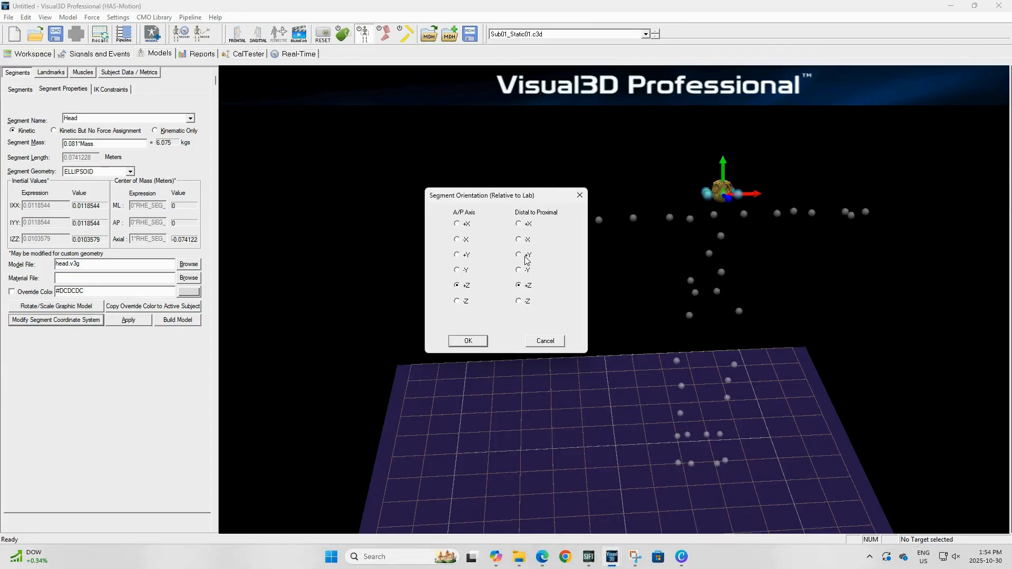
click(481, 341)
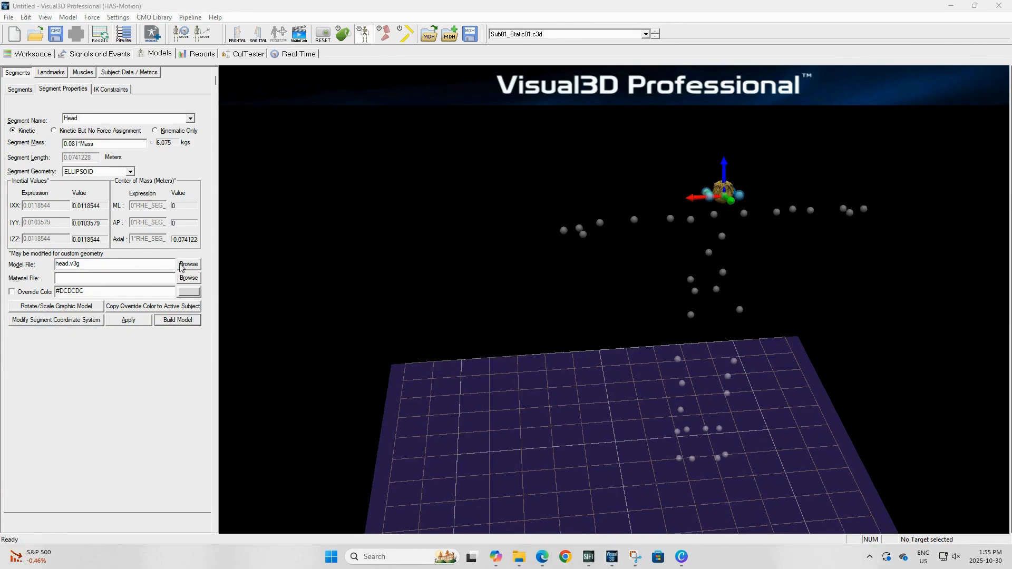
Step: Search the Models folder for head_c7, assign head_c7_top.v3g as the Head segment's model file, and apply it
click(181, 266)
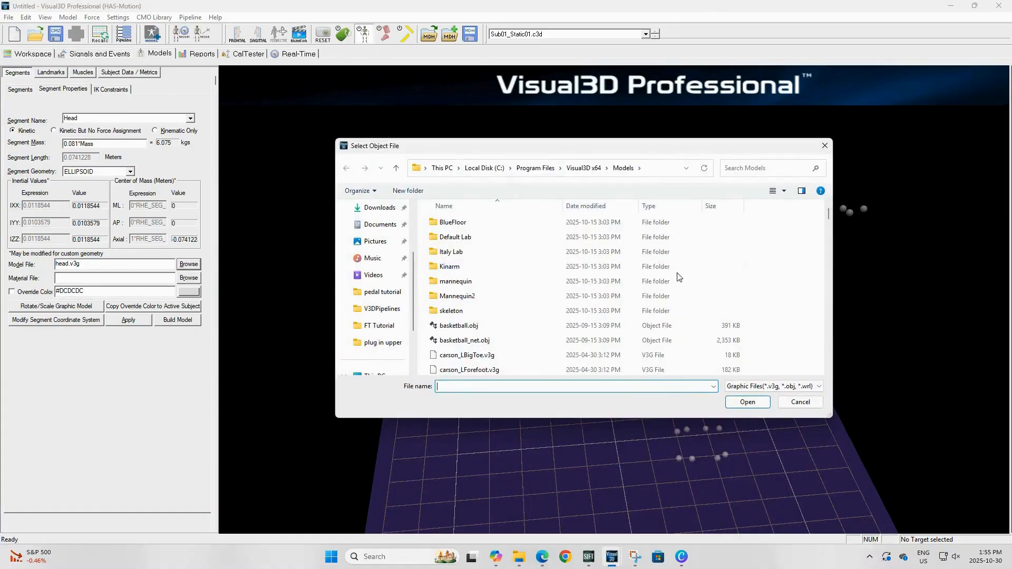
click(732, 171)
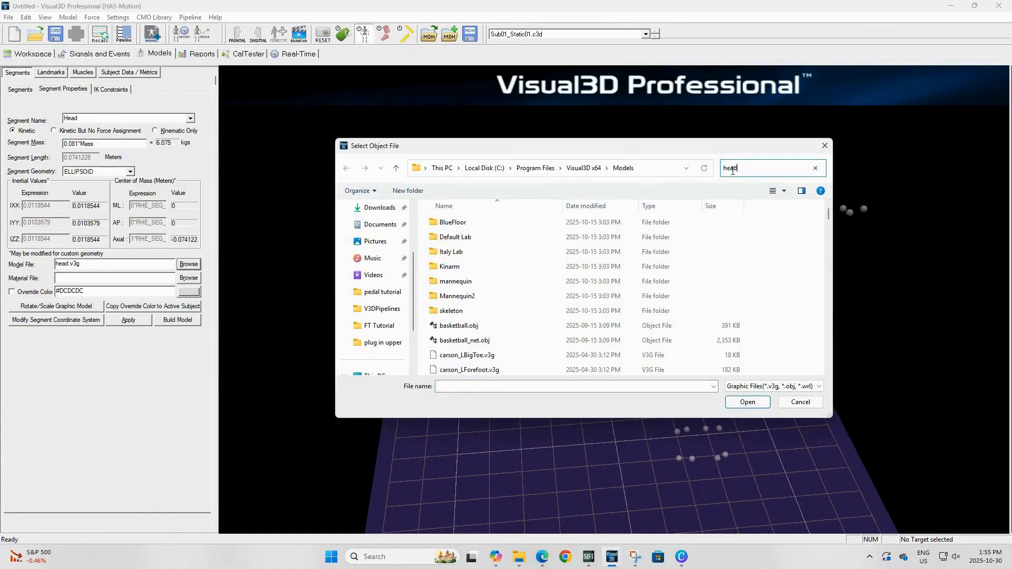
text(head_c7)
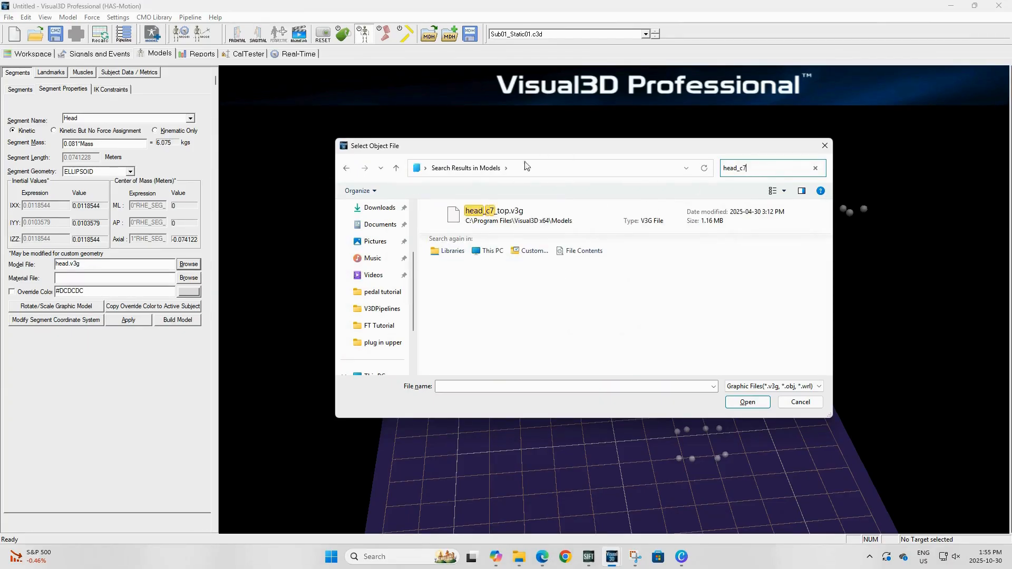
click(549, 223)
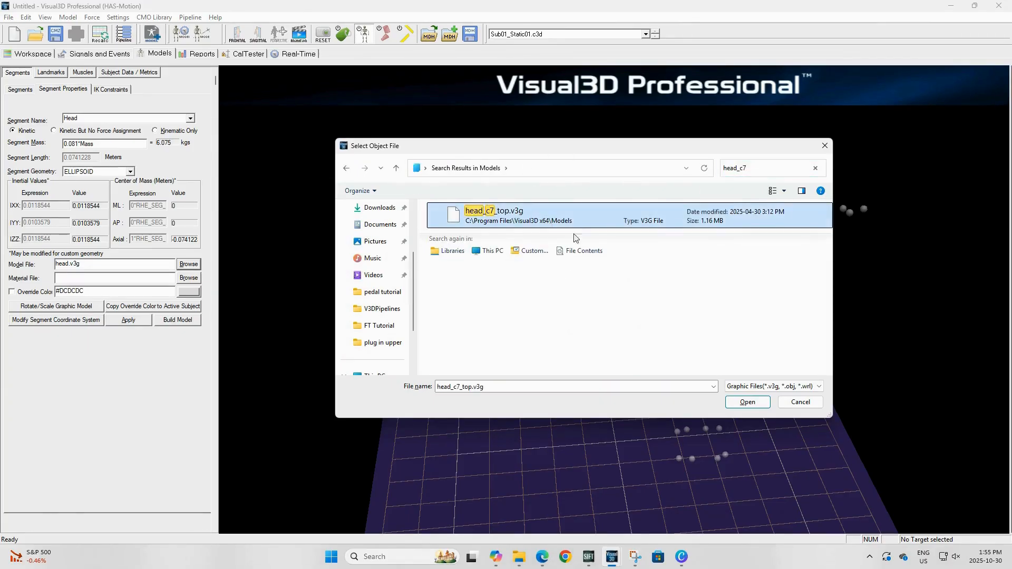
click(750, 403)
click(135, 323)
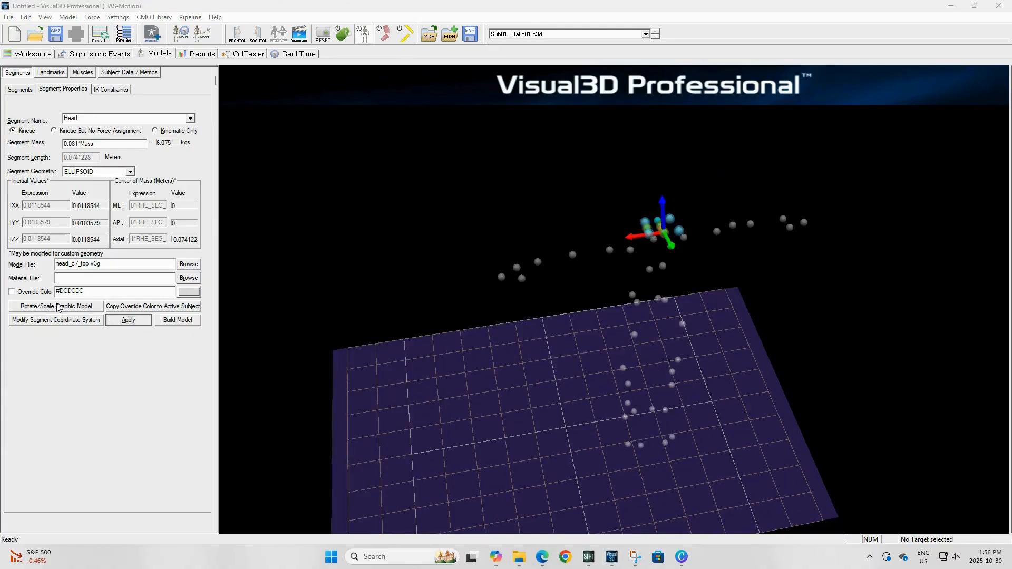
Step: Rotate and scale the Head segment's graphic model so the skull sits upright and faces forward at the head markers
click(63, 307)
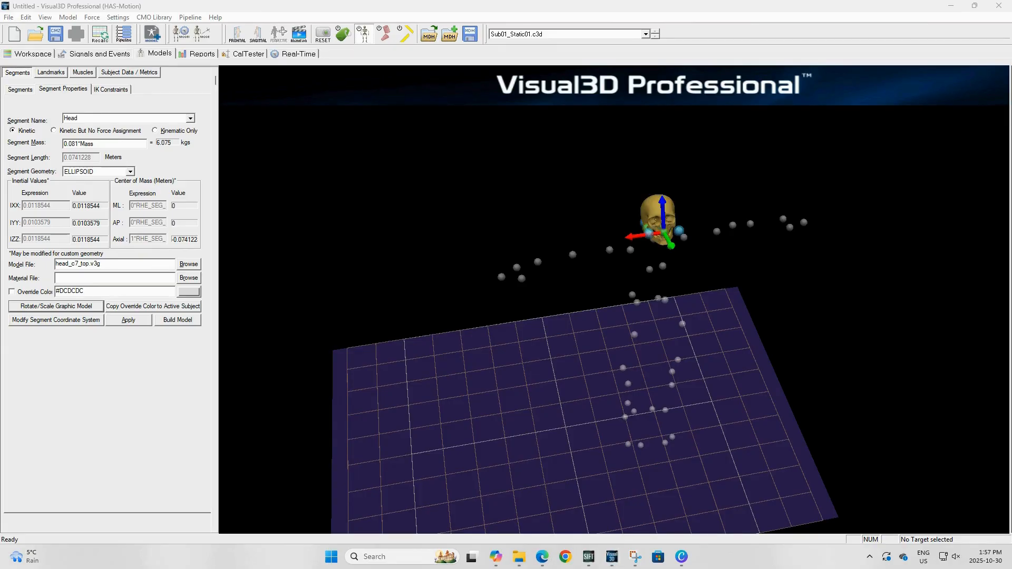
click(851, 207)
drag(727, 247, 940, 235)
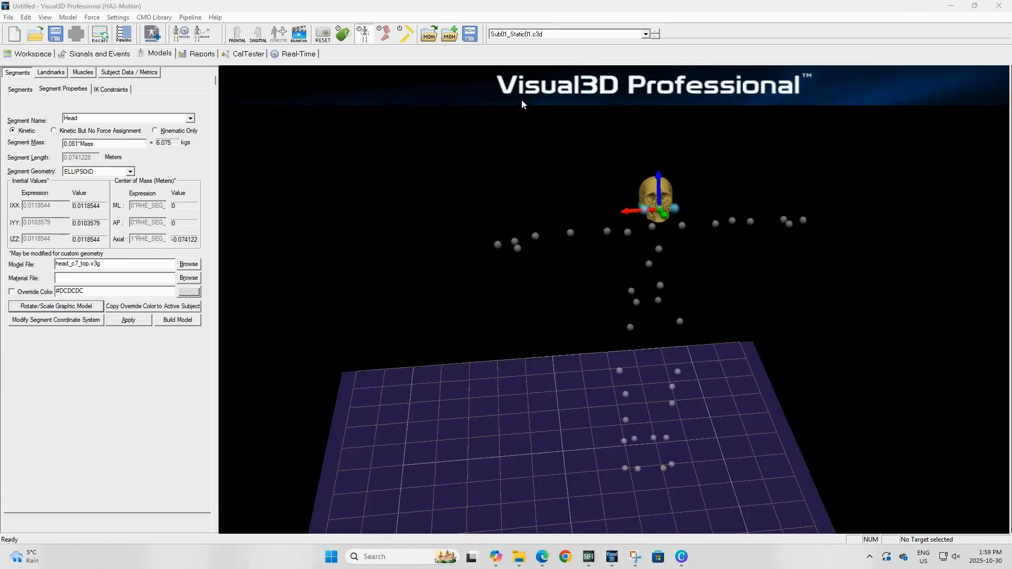
Step: Add a new landmark named Thorax_Prox
click(51, 74)
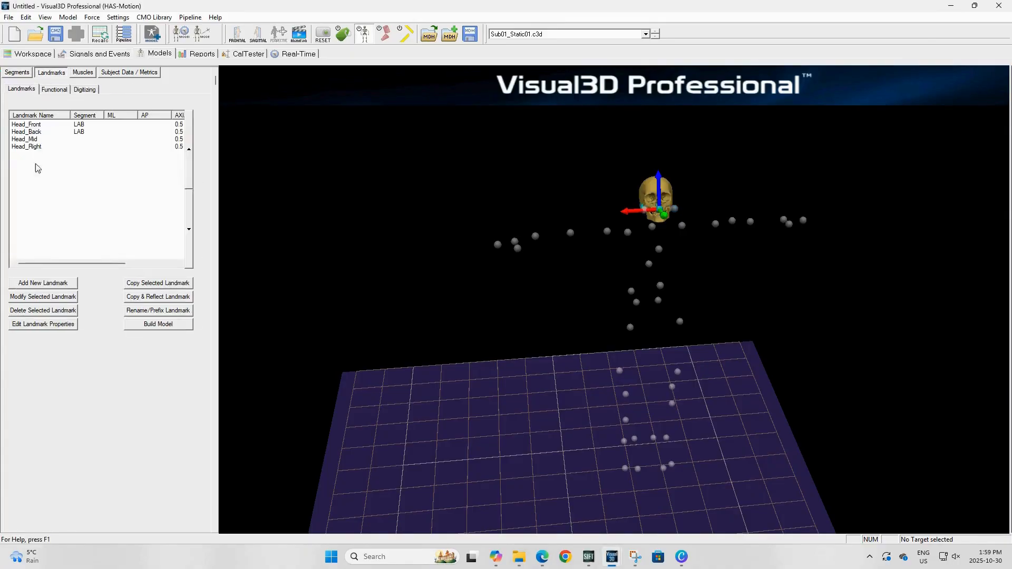
click(52, 285)
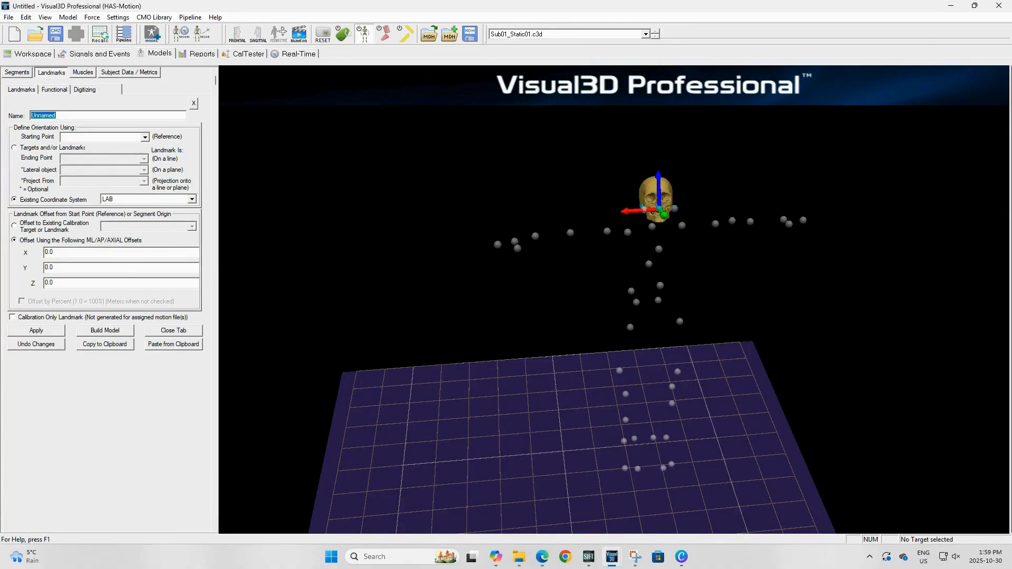
click(86, 118)
key(BackSpace)
key(BackSpace)
key(BackSpace)
key(BackSpace)
key(BackSpace)
key(BackSpace)
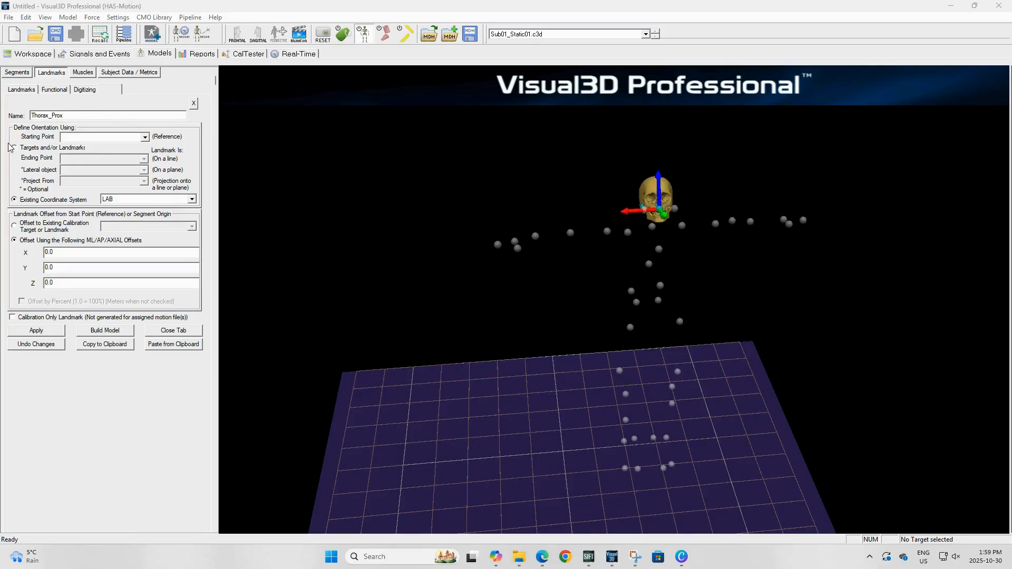
Step: Define Thorax_Prox by targets and landmarks from starting point CLAV to ending point C7
click(36, 149)
click(111, 137)
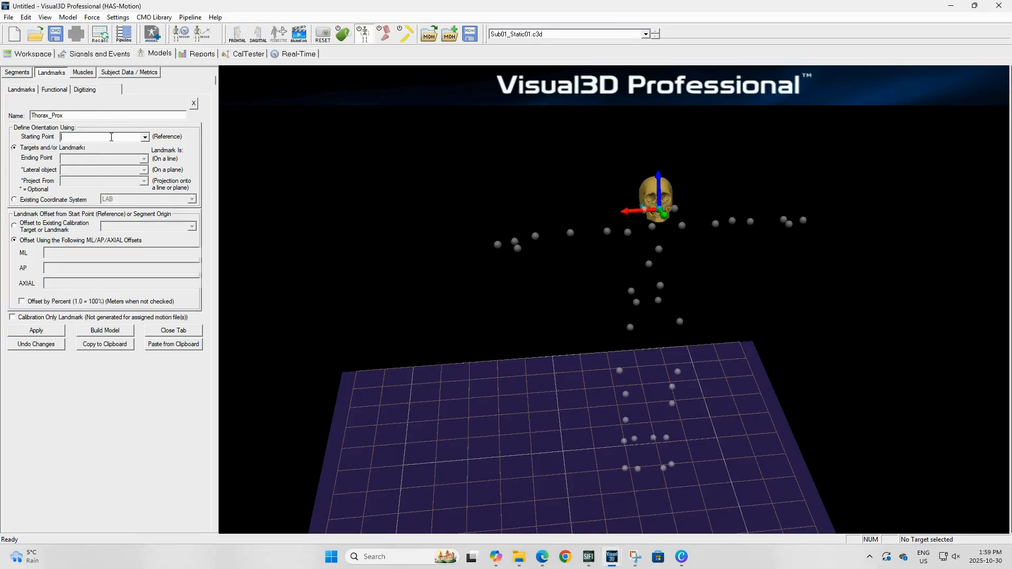
text(CLAV)
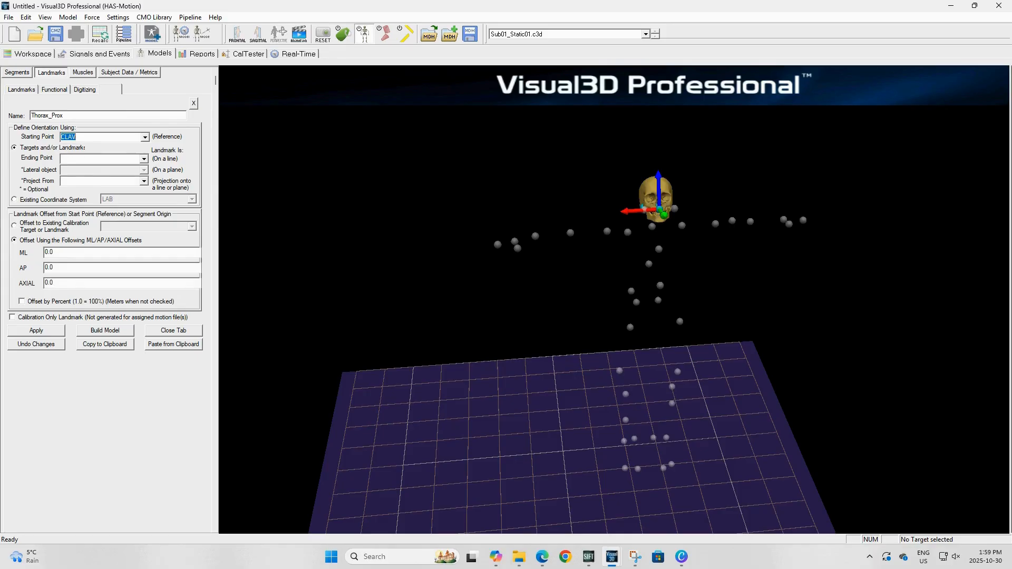
click(104, 159)
text(C7)
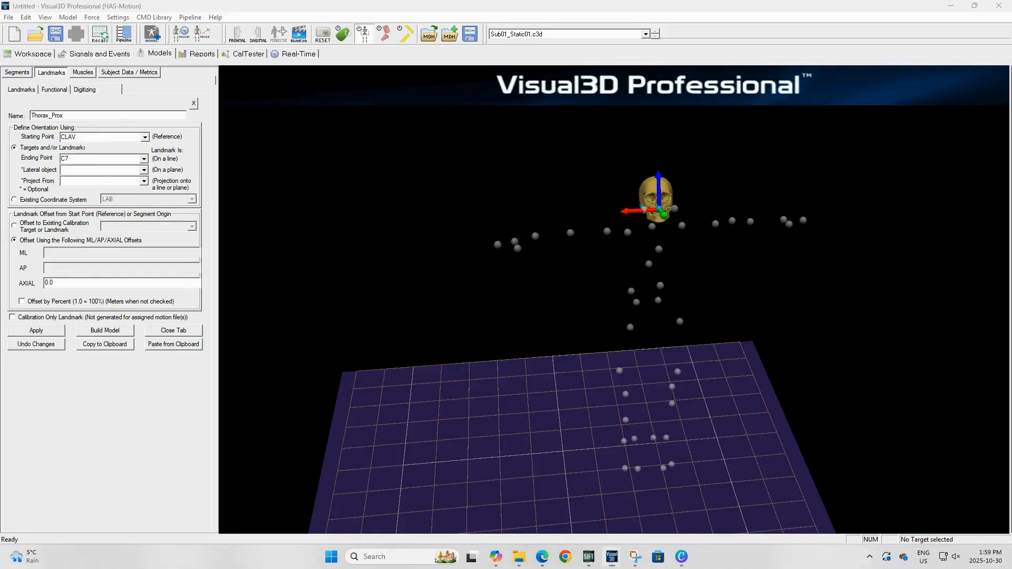
Step: Set Thorax_Prox's axial offset to 0.5 by percent, and apply and close its definition
click(150, 283)
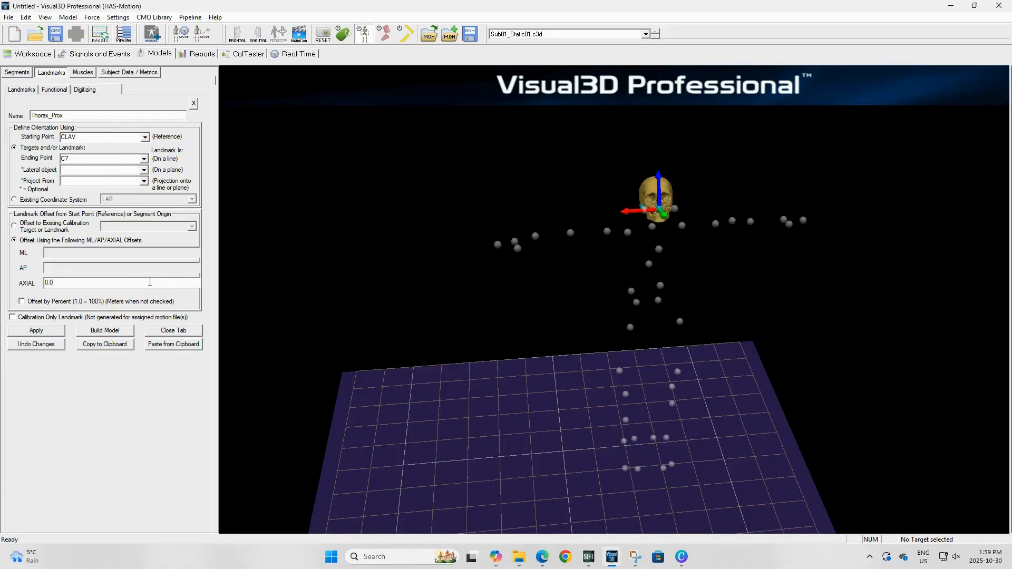
key(BackSpace)
click(34, 301)
click(35, 330)
click(168, 331)
click(28, 297)
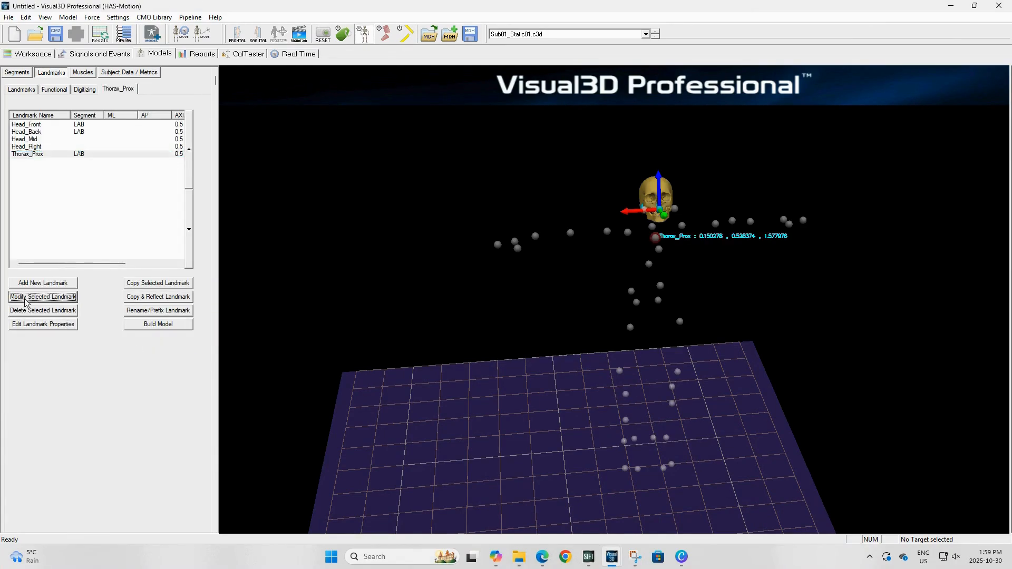
click(153, 331)
Step: Add a new landmark named Thorax_Dist
click(40, 290)
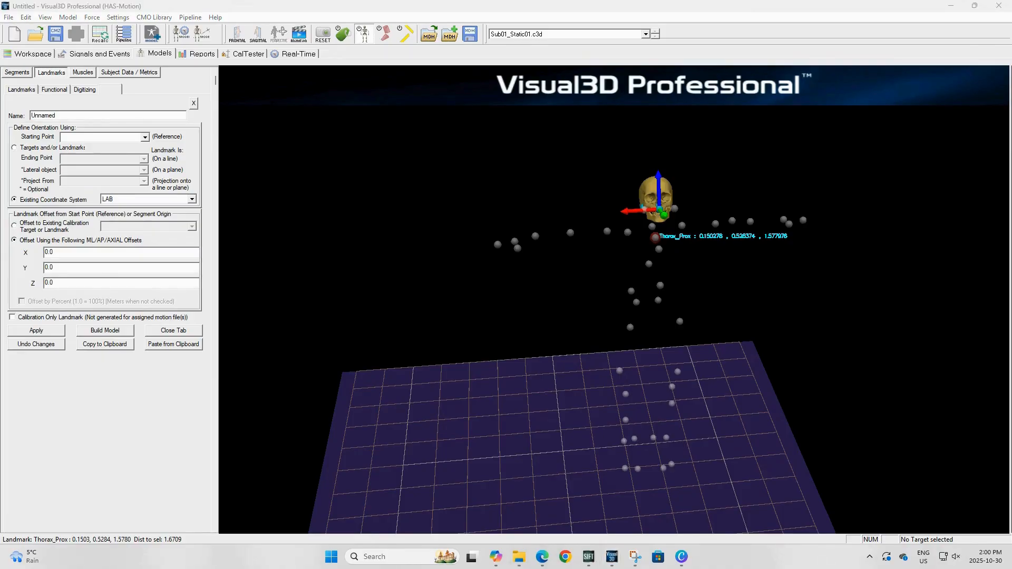
click(77, 112)
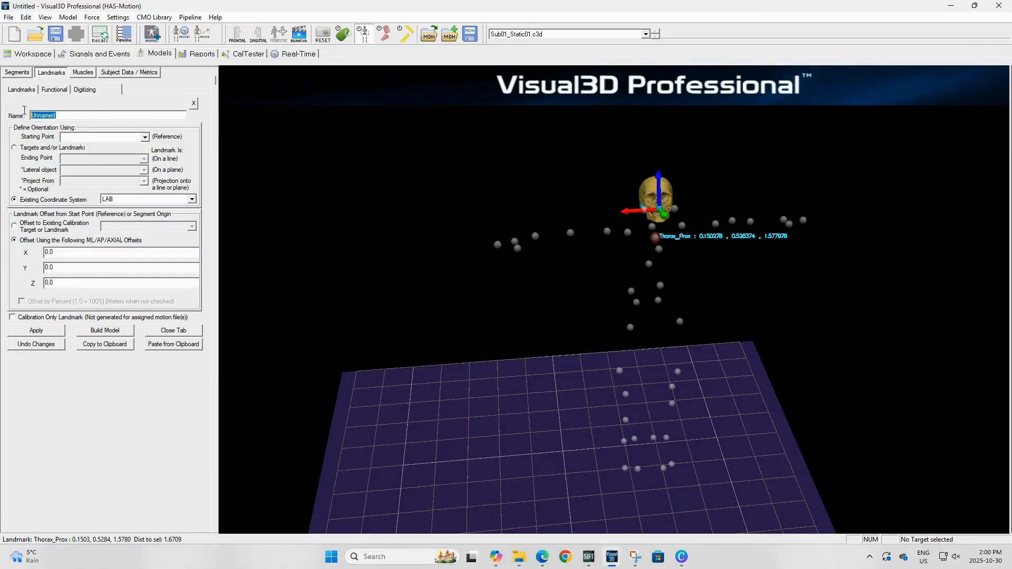
text(Thorax_Dist)
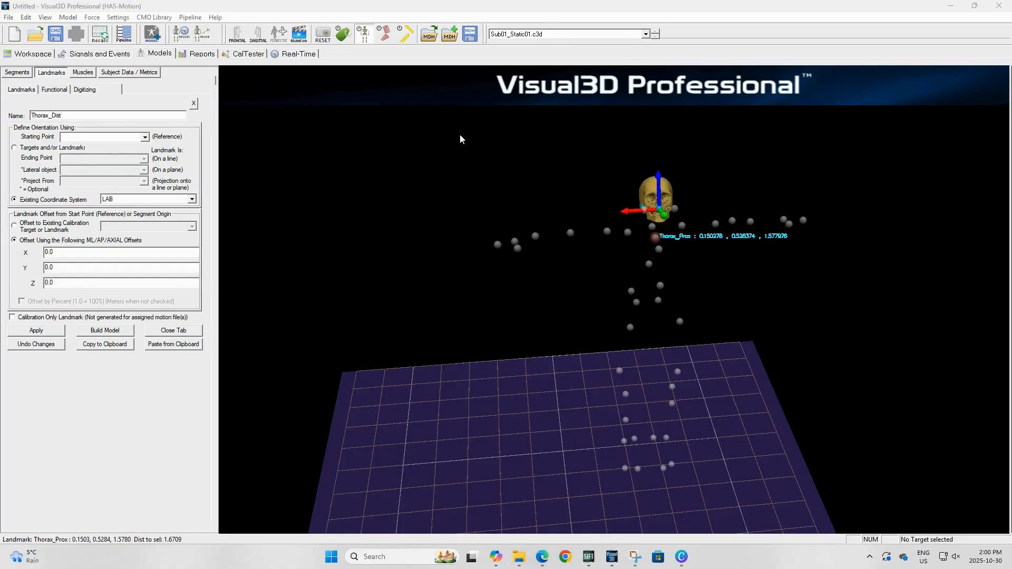
Step: Define Thorax_Dist by targets and landmarks from starting point STRN to ending point T10
click(109, 132)
text(S)
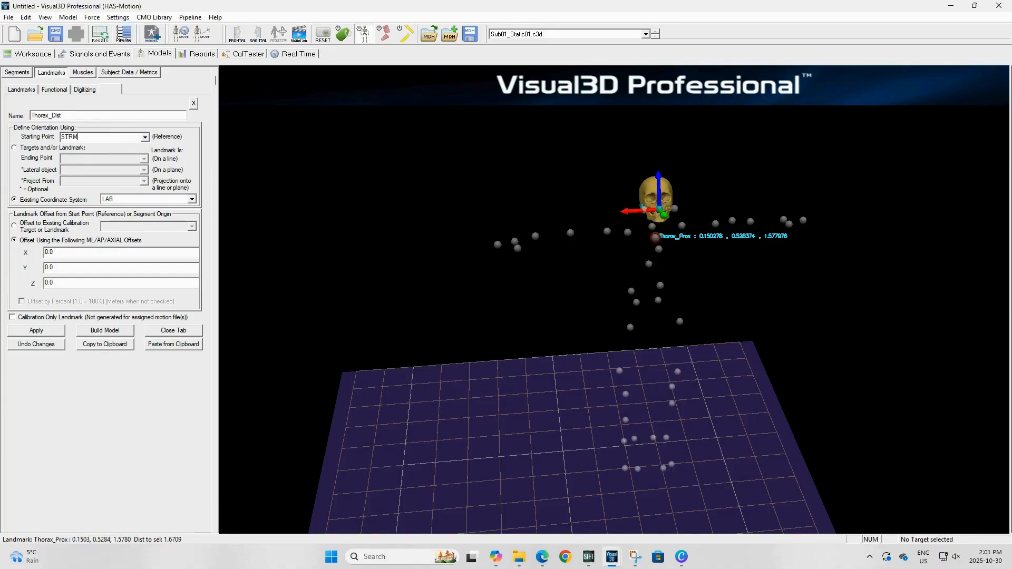
text(TRN)
click(13, 148)
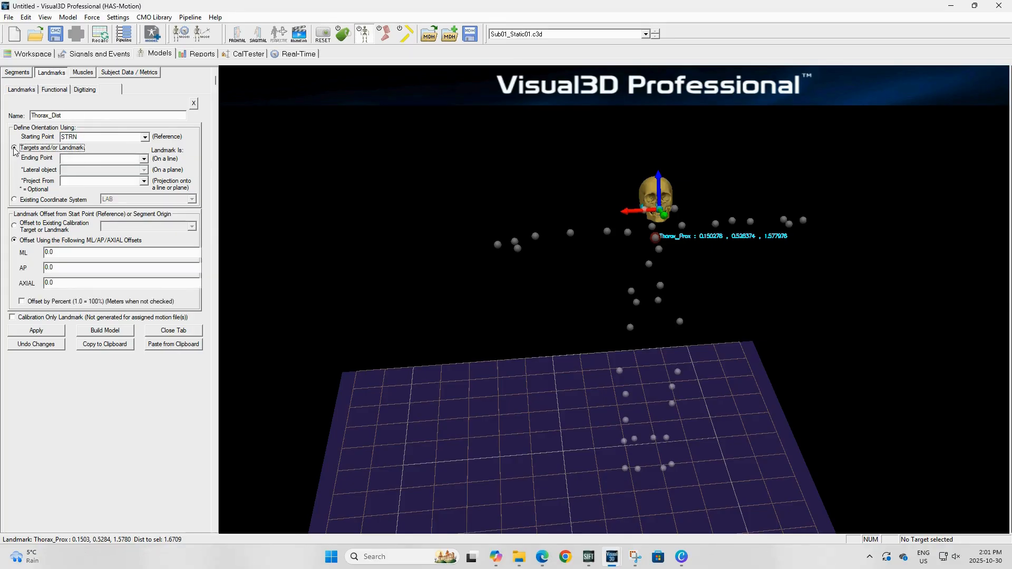
click(69, 159)
text(T10)
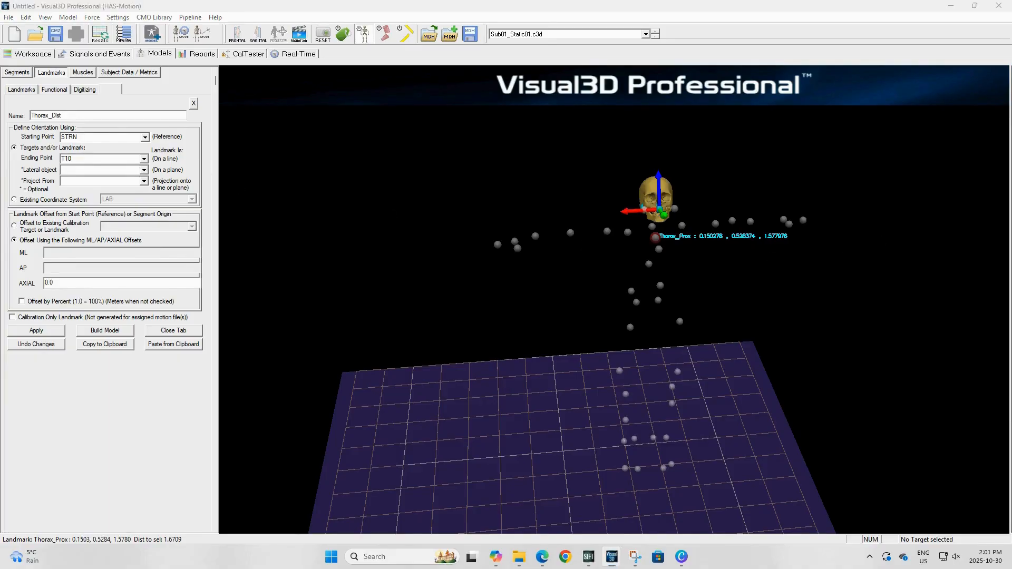
Step: Set Thorax_Dist's axial offset to 0.5 by percent, make it a calibration-only landmark, and apply and close its definition
click(127, 283)
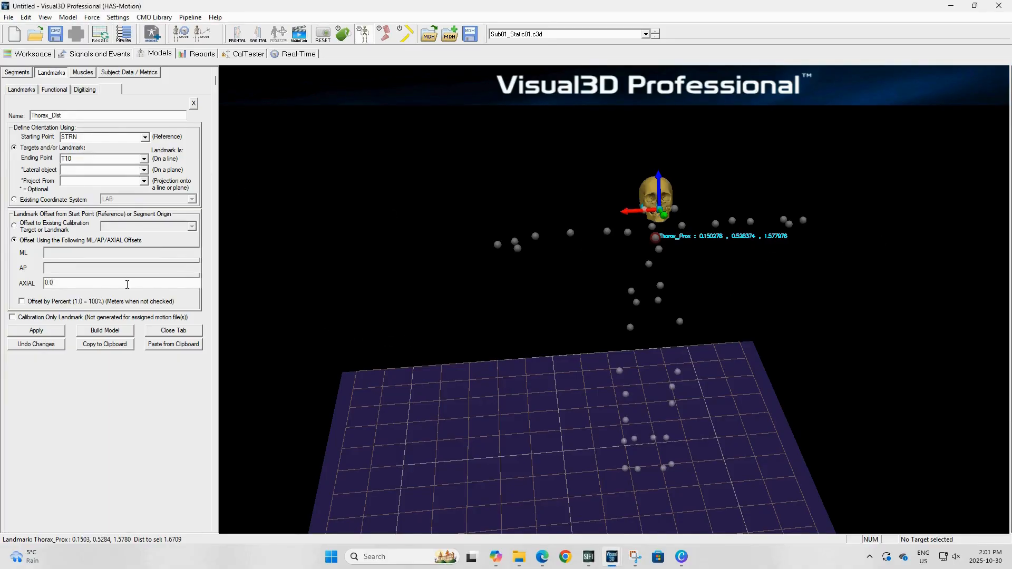
click(21, 301)
click(13, 317)
click(35, 330)
click(157, 331)
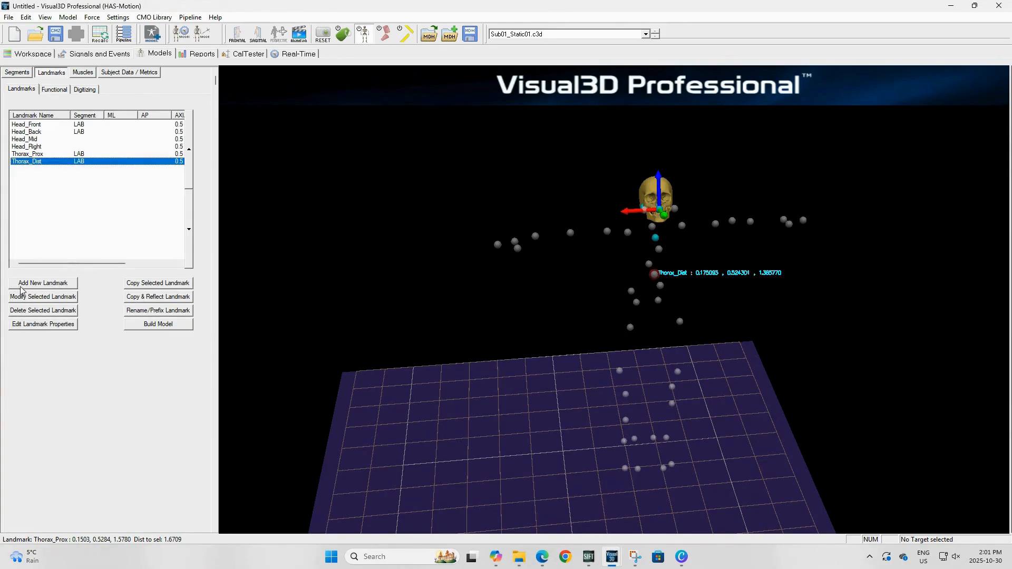
Step: Add a new landmark named Thorax_AP
click(22, 284)
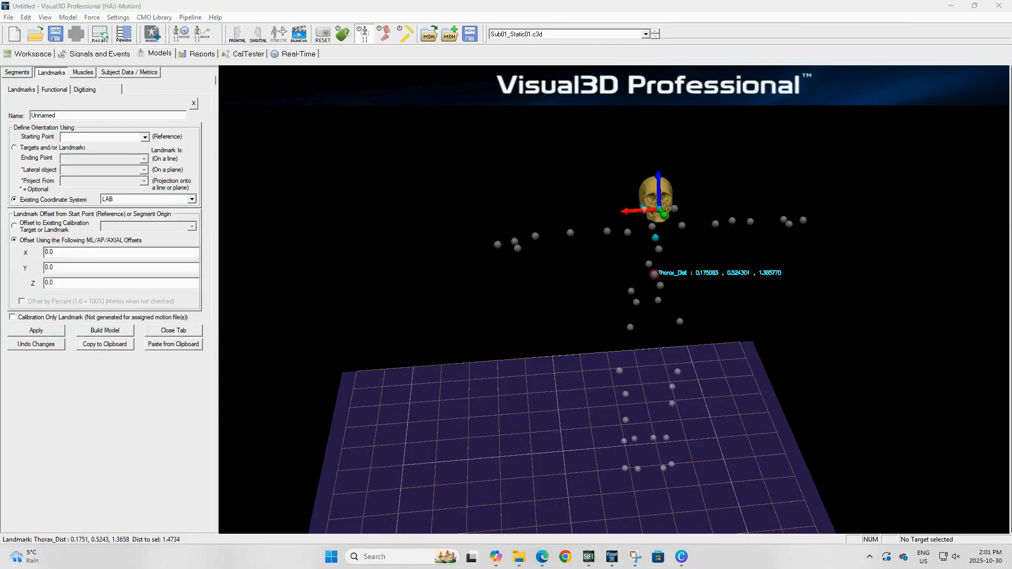
drag(127, 117, 18, 115)
text(Thorax_AP)
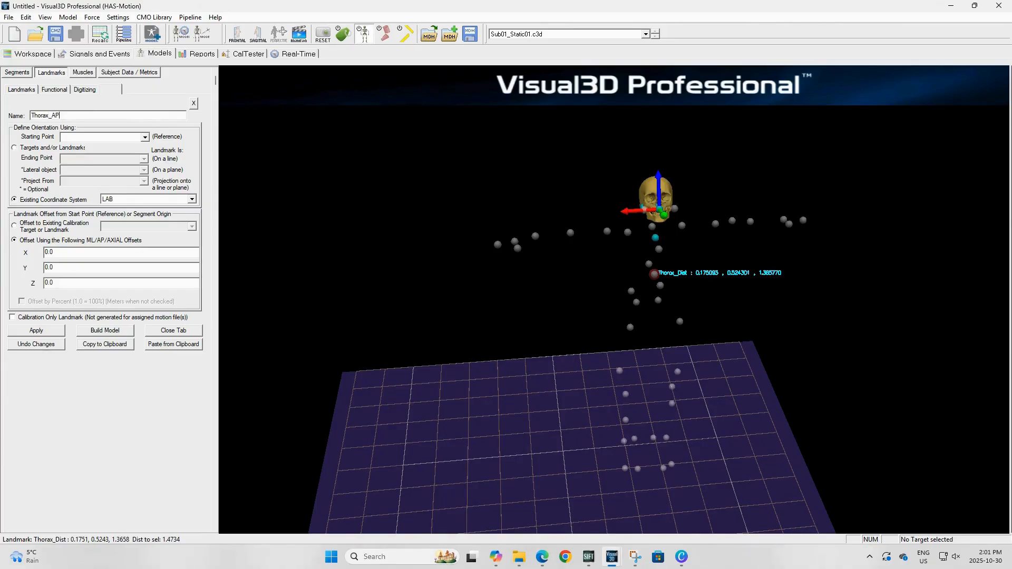
Step: Define Thorax_AP by targets and landmarks from starting point CLAV to ending point STRN
click(15, 149)
click(91, 135)
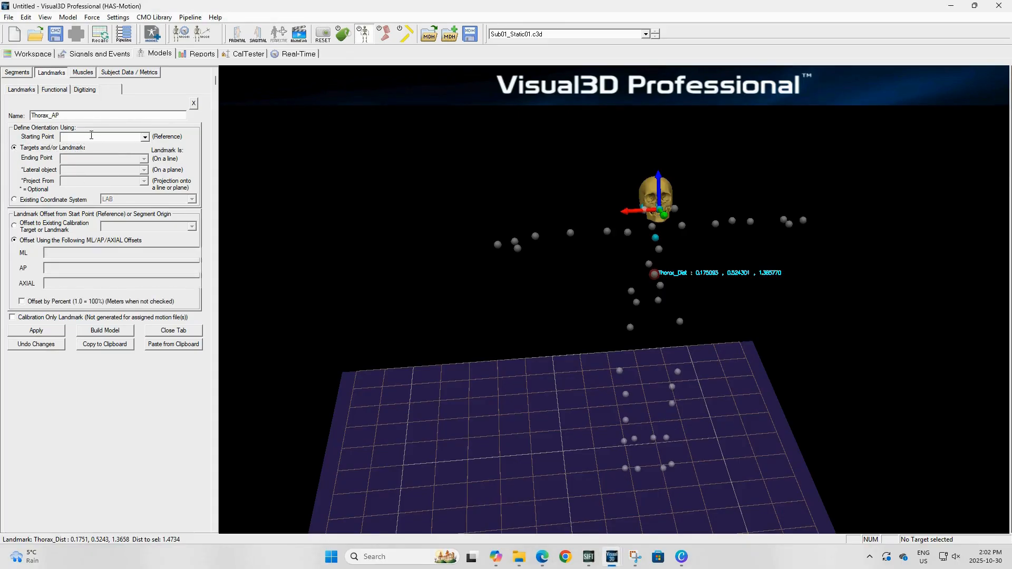
text(CLAV)
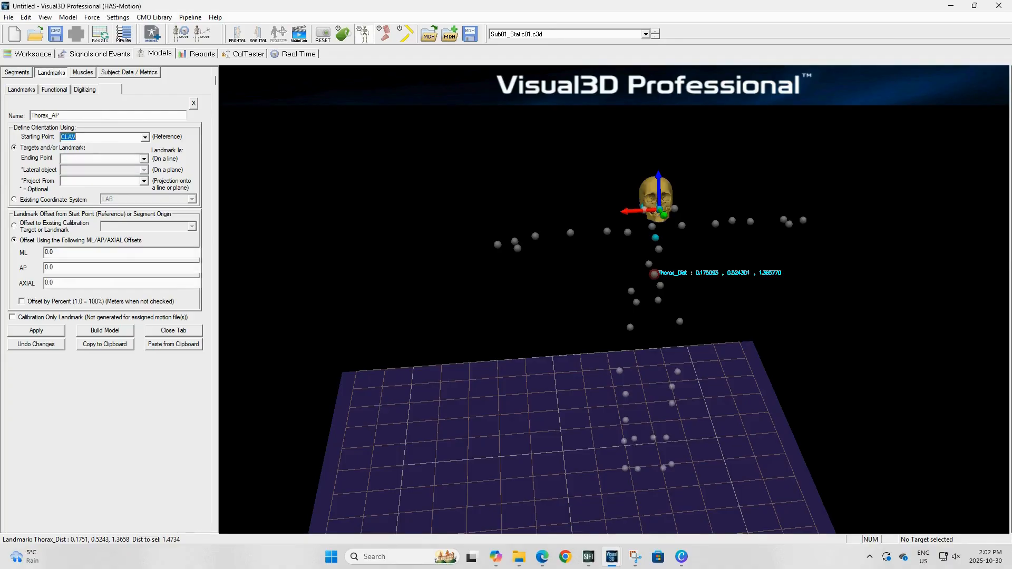
click(82, 159)
text(STRN)
Step: Make Thorax_AP a calibration-only landmark offset by percent, and apply and close its definition
click(23, 303)
click(19, 318)
click(35, 330)
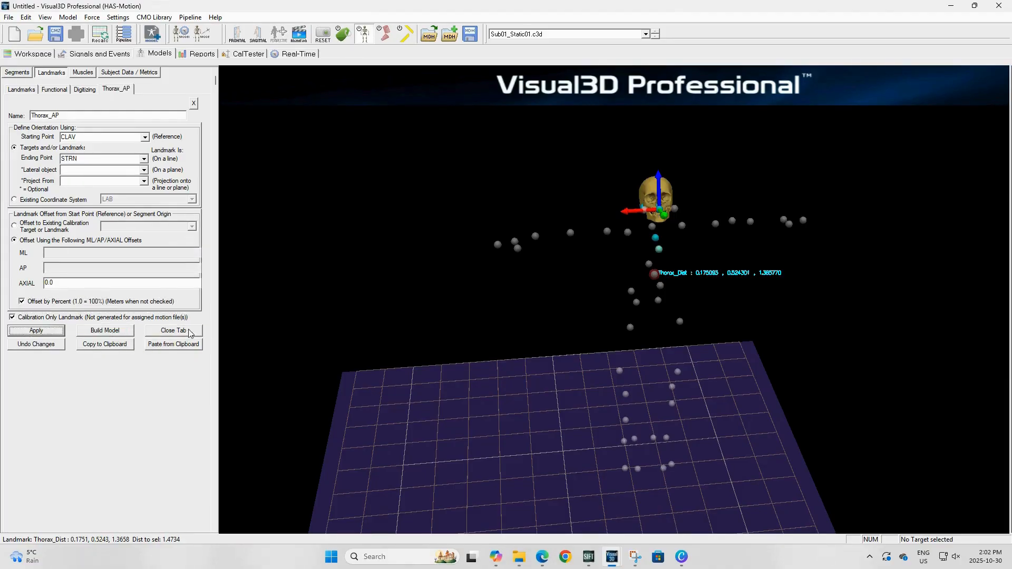
click(186, 332)
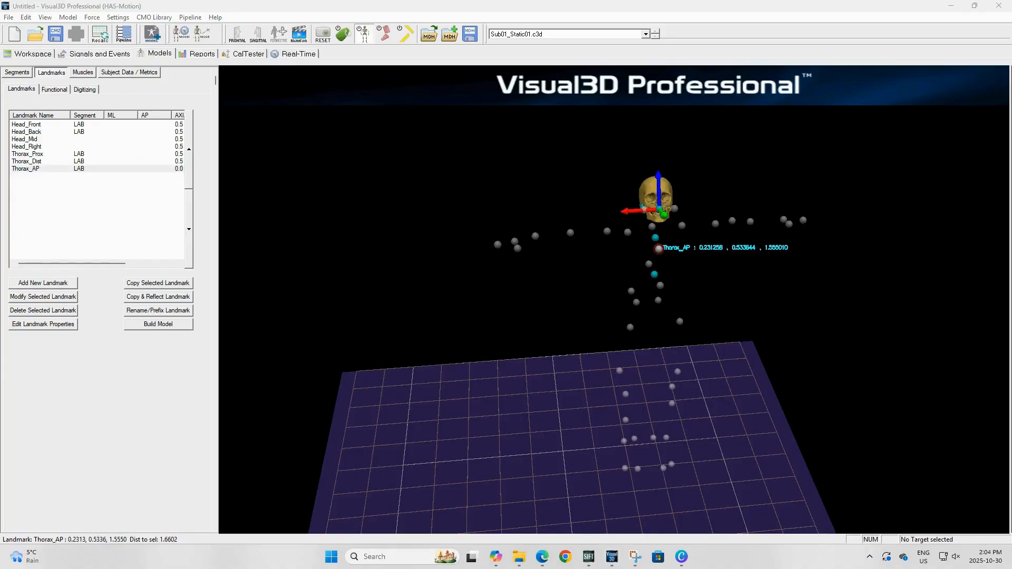
Step: Create a Visual 3D segment named Thorax/Ab
click(17, 72)
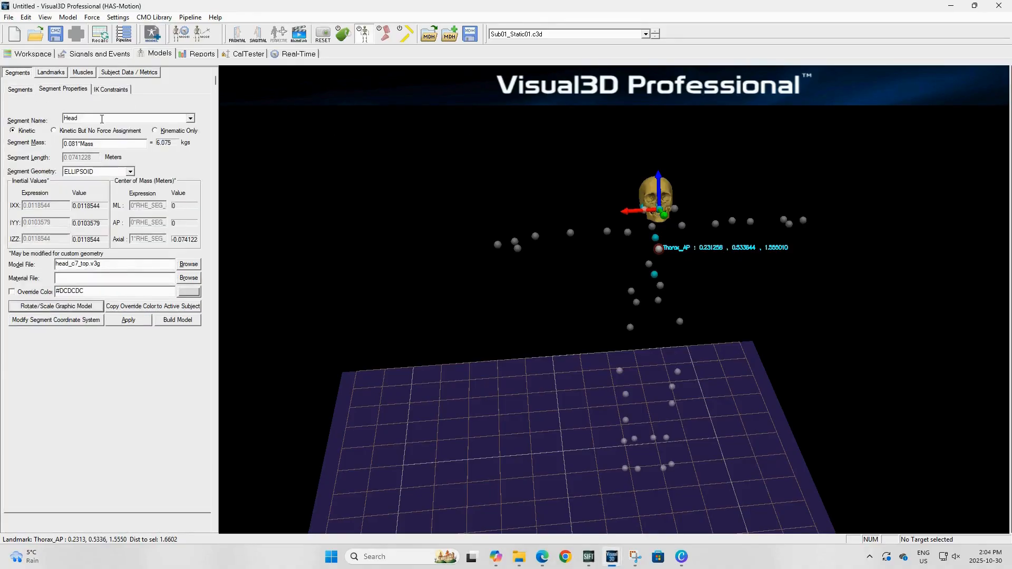
click(18, 89)
click(98, 116)
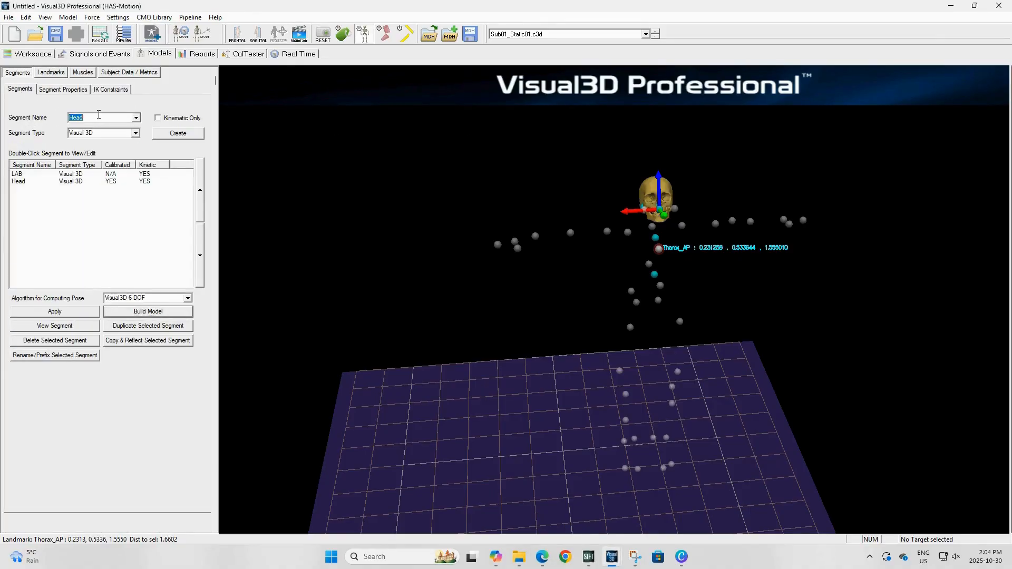
text(Thorax/Ab)
click(184, 133)
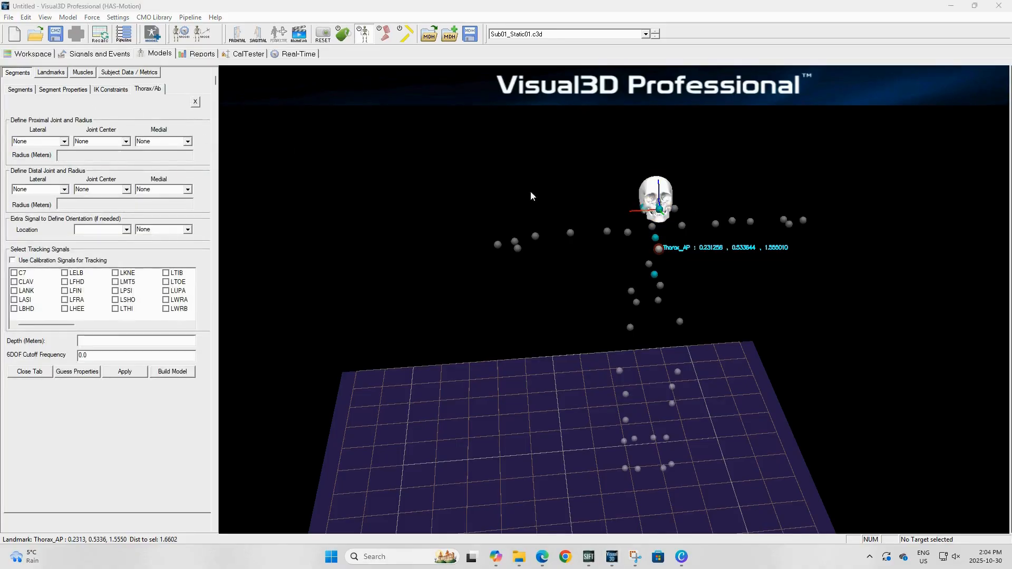
Step: Set the Thorax/Ab segment's proximal joint center to Thorax_Prox and its distal joint center to Thorax_Dist
click(95, 139)
click(127, 141)
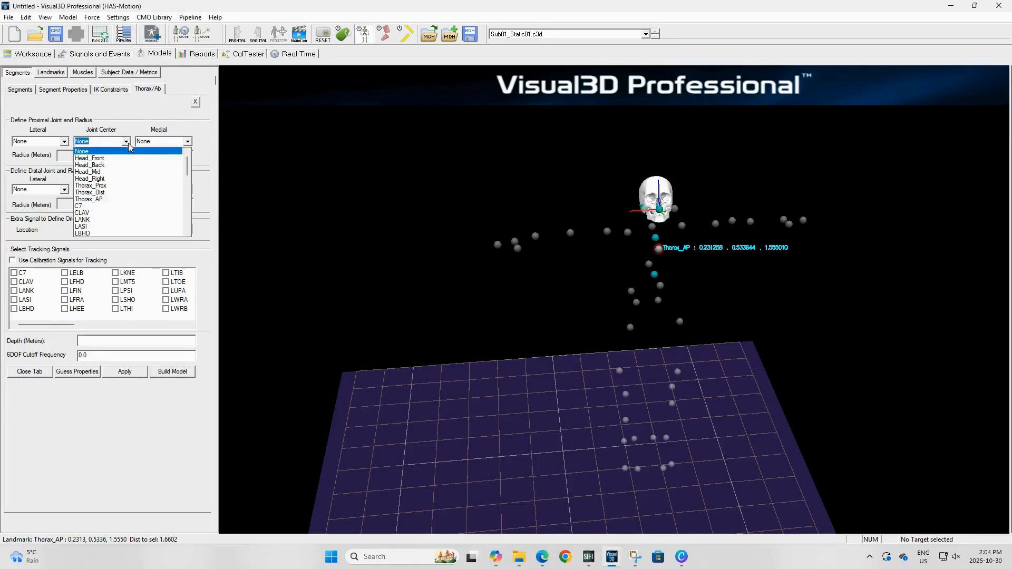
click(117, 185)
click(126, 189)
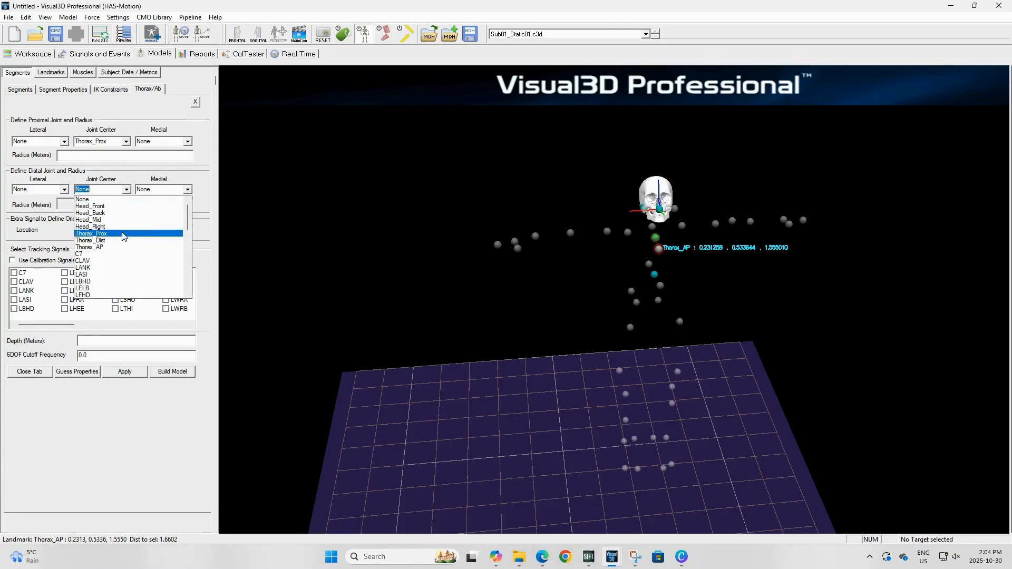
click(114, 246)
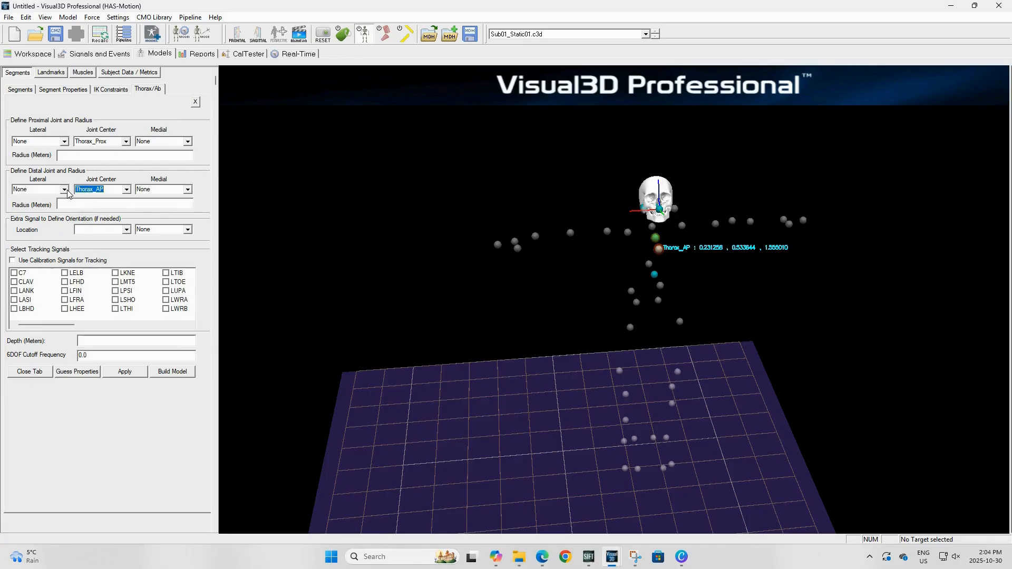
click(126, 189)
scroll(103, 232, up, 3)
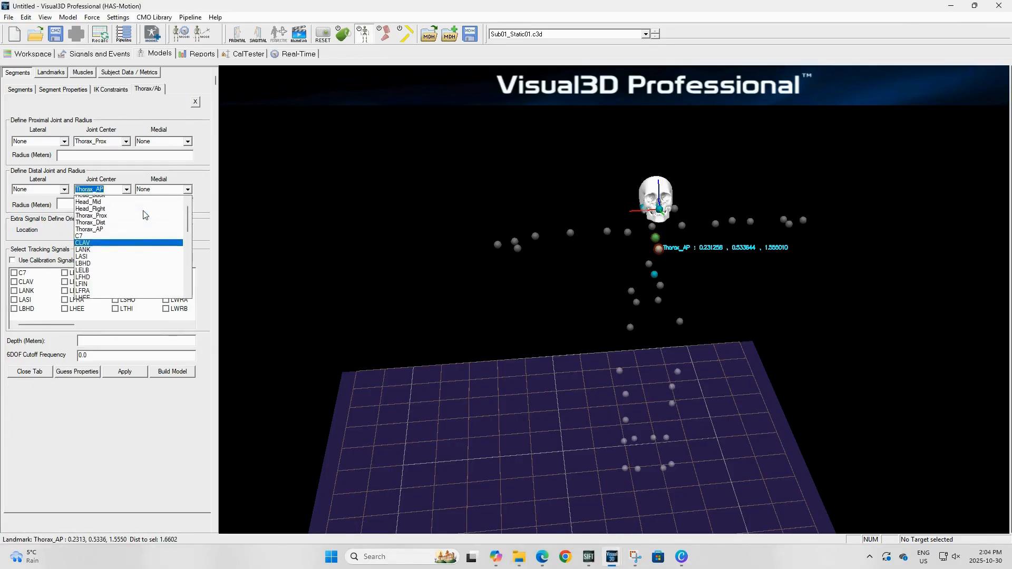
click(100, 241)
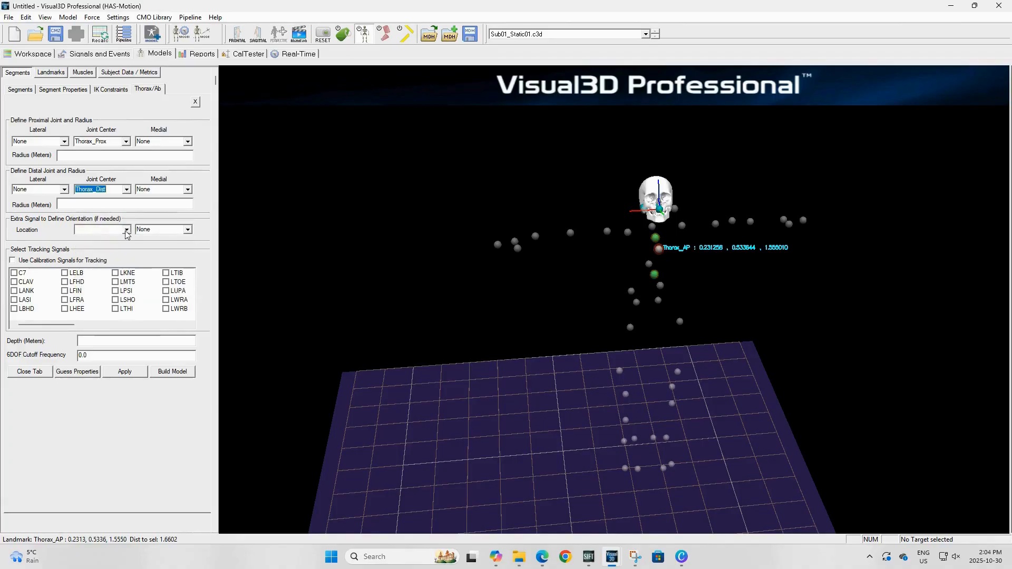
Step: Define the Thorax/Ab segment's orientation with Thorax_AP as the extra anterior signal
click(126, 229)
click(106, 253)
click(187, 229)
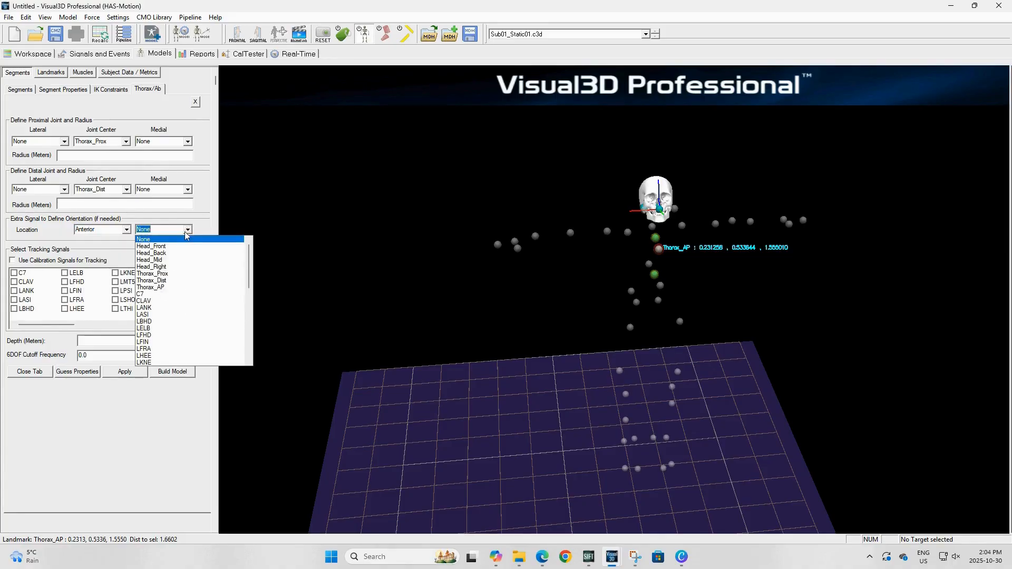
click(158, 287)
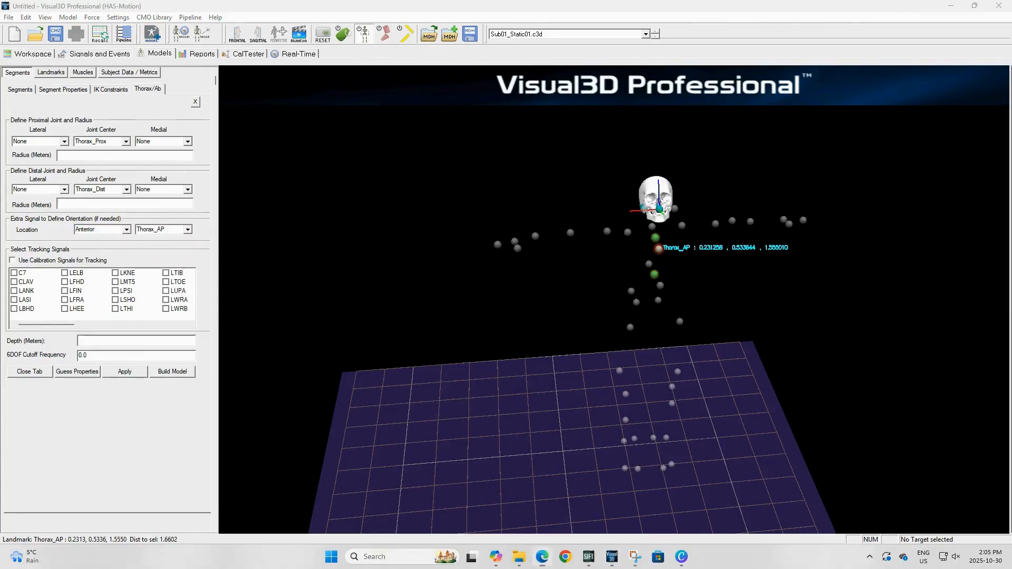
Step: Set both the proximal and distal radius of Thorax/Ab to 0.5*DISTANCE(RSHO,LSHO)
click(78, 156)
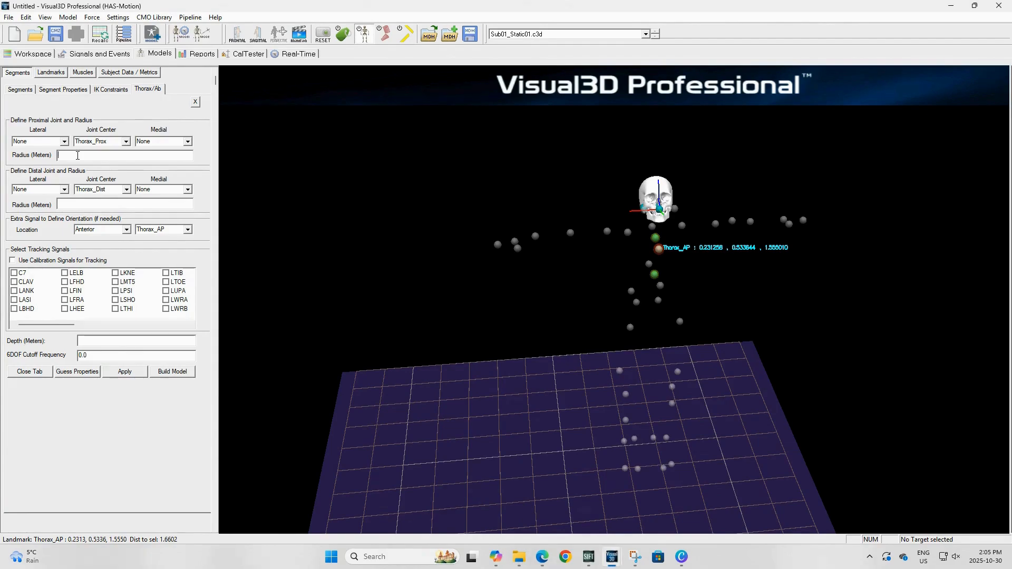
text(0.5*DISTANCE(RSHO,LSHO))
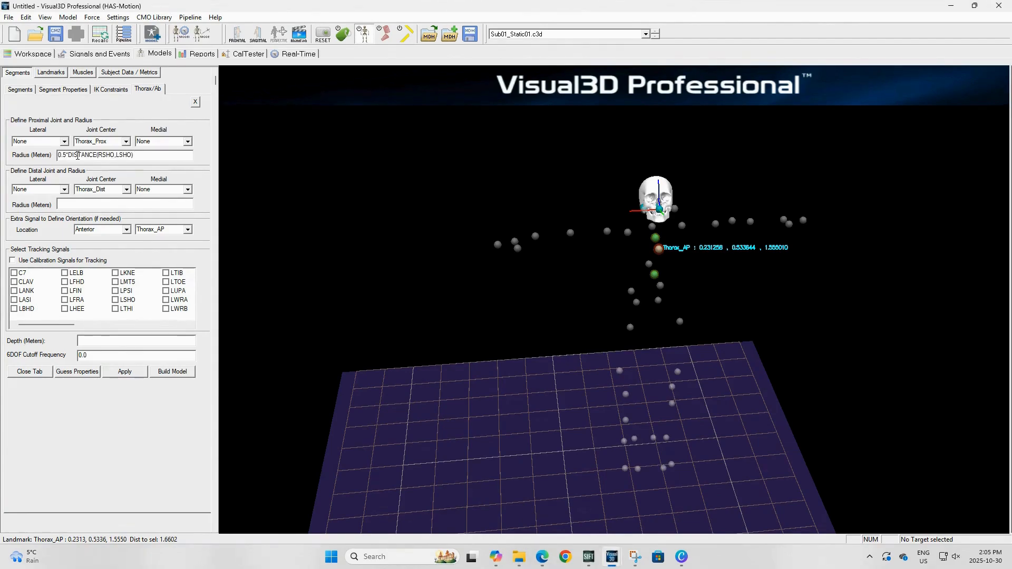
click(91, 206)
text(0.5*DISTANCE(RSHO,LSHO))
Step: Select C7, CLAV, T10 and STRN as the tracking signals for Thorax/Ab
click(14, 273)
click(14, 282)
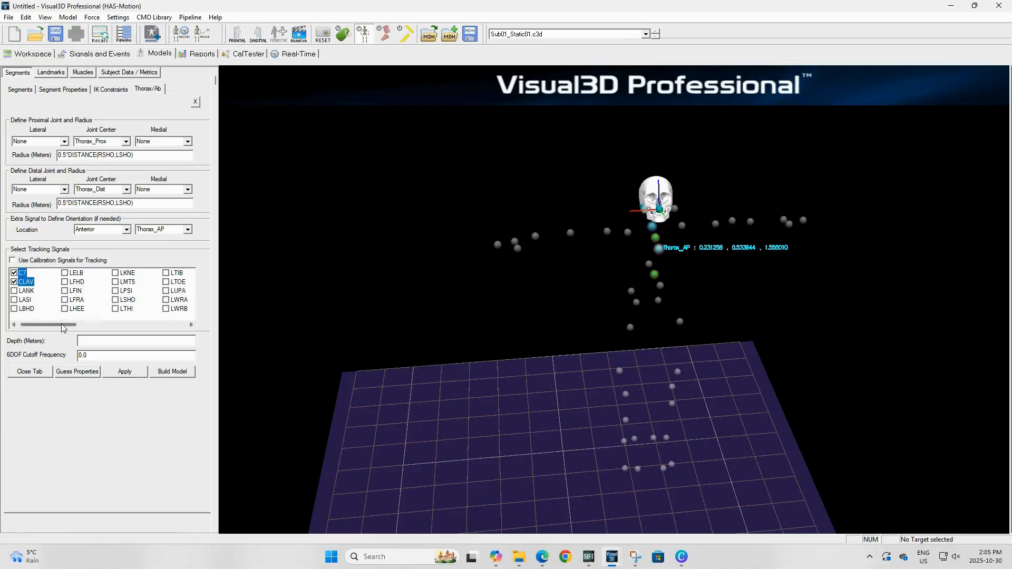
drag(61, 323, 152, 322)
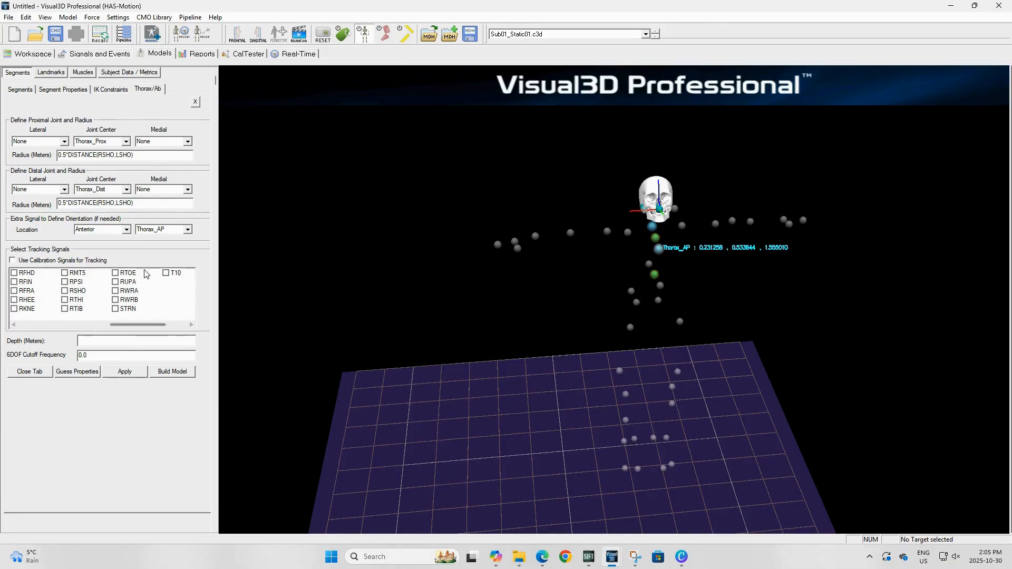
click(173, 273)
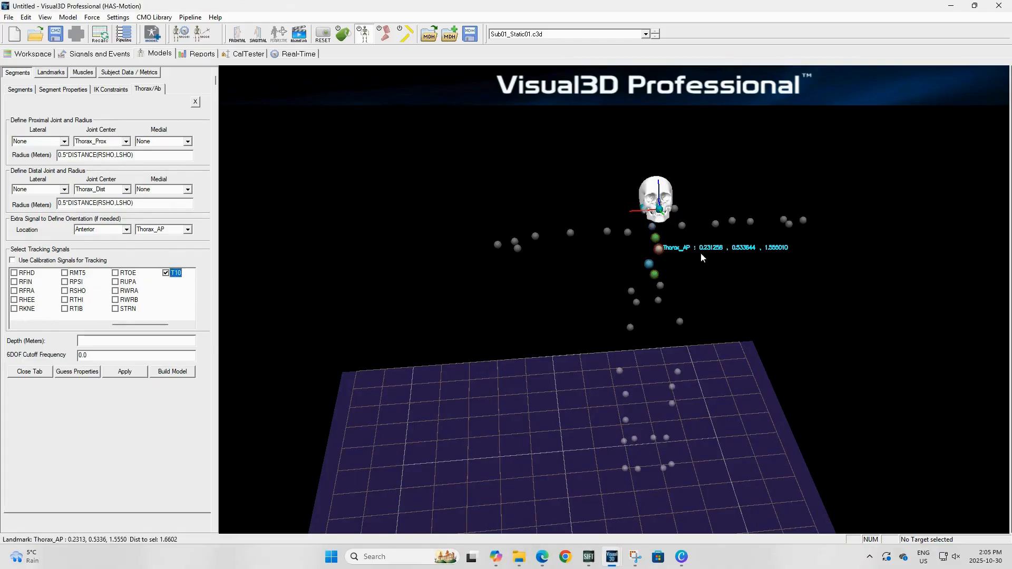
click(115, 309)
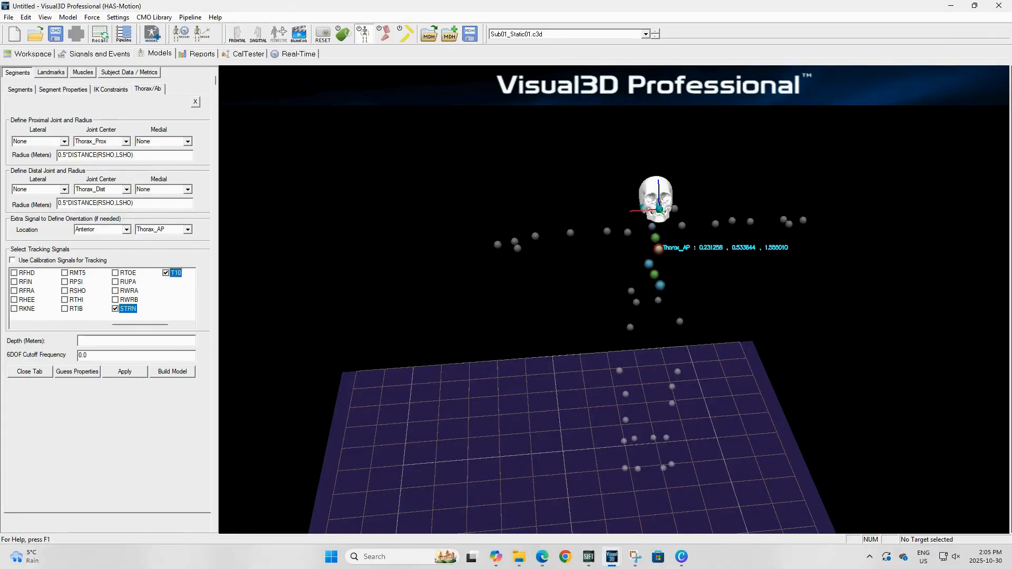
Step: Set the Thorax/Ab depth to 0.5*DISTANCE(C7,CLAV), then apply, build and close the segment definition
click(105, 342)
text(0.5*DISTANCE(C7,CLAV))
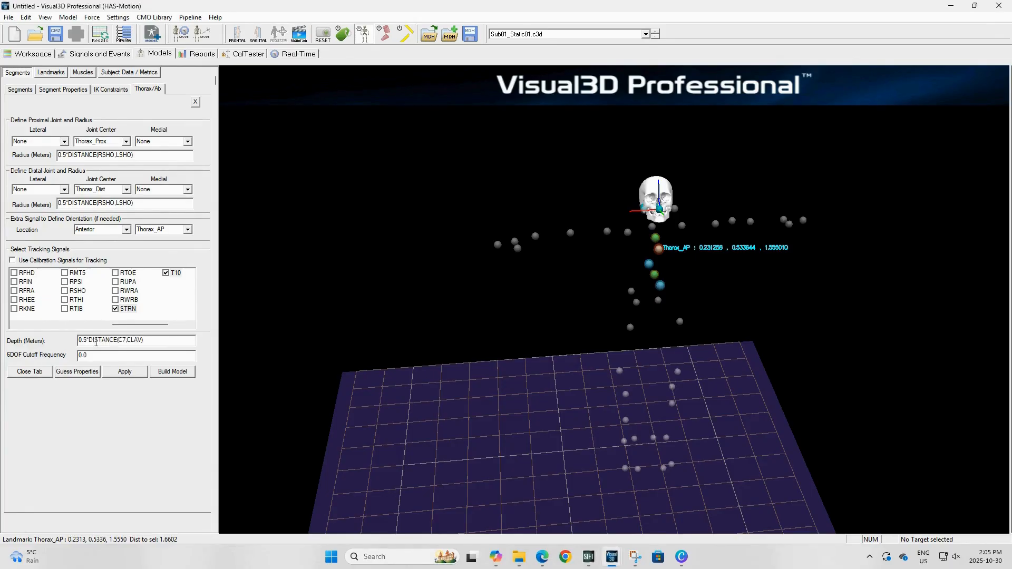
click(124, 372)
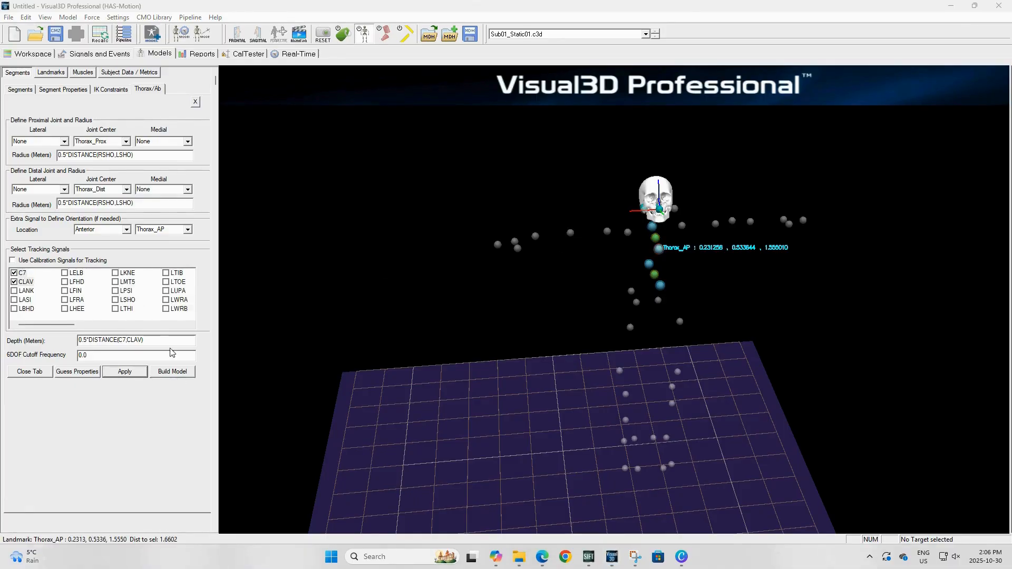
click(128, 372)
click(32, 371)
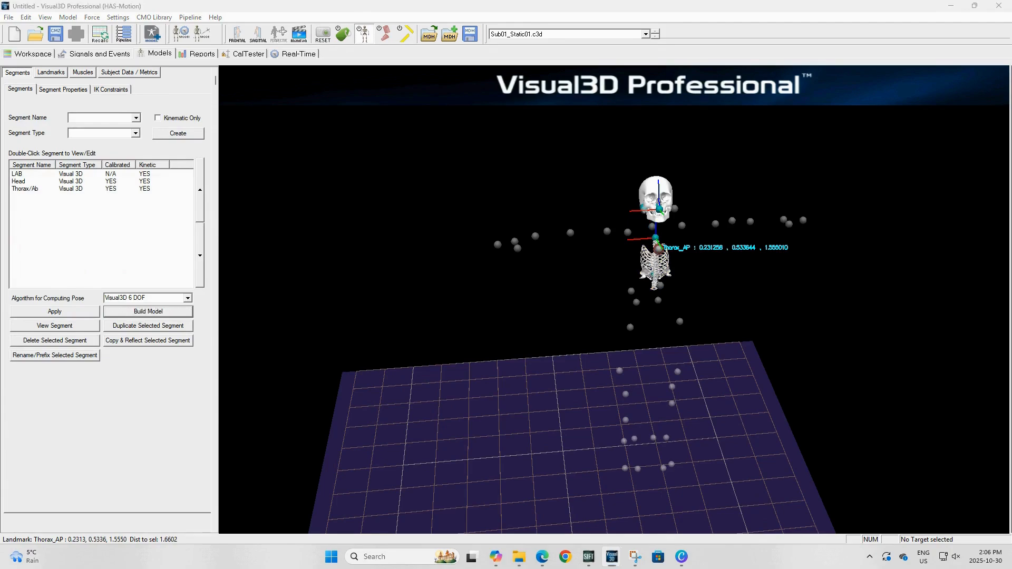
Step: Change the Thorax/Ab segment's graphic model file to ThoracicCervicleWrtLumbar_Z_up.v3g
click(54, 189)
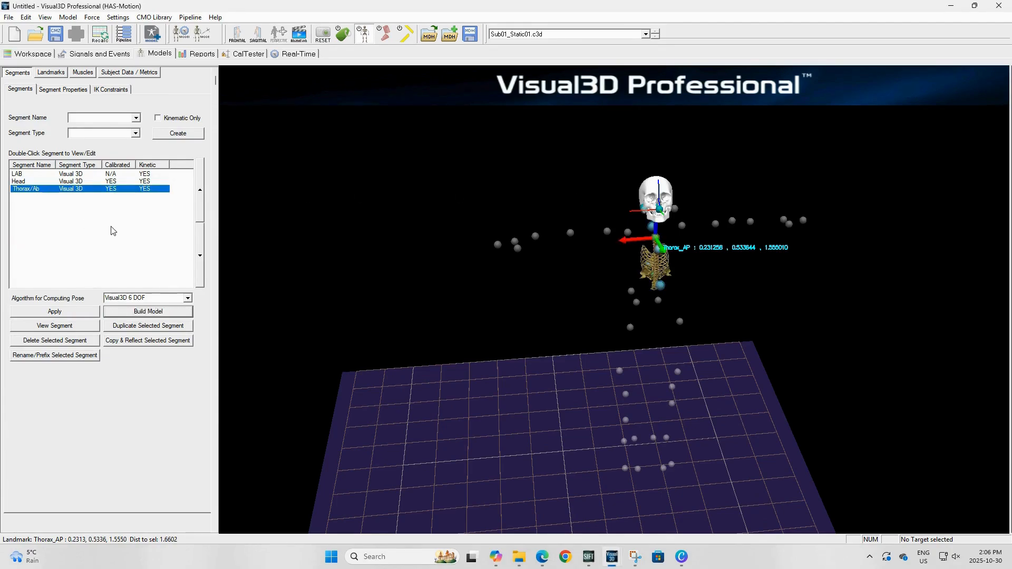
click(60, 92)
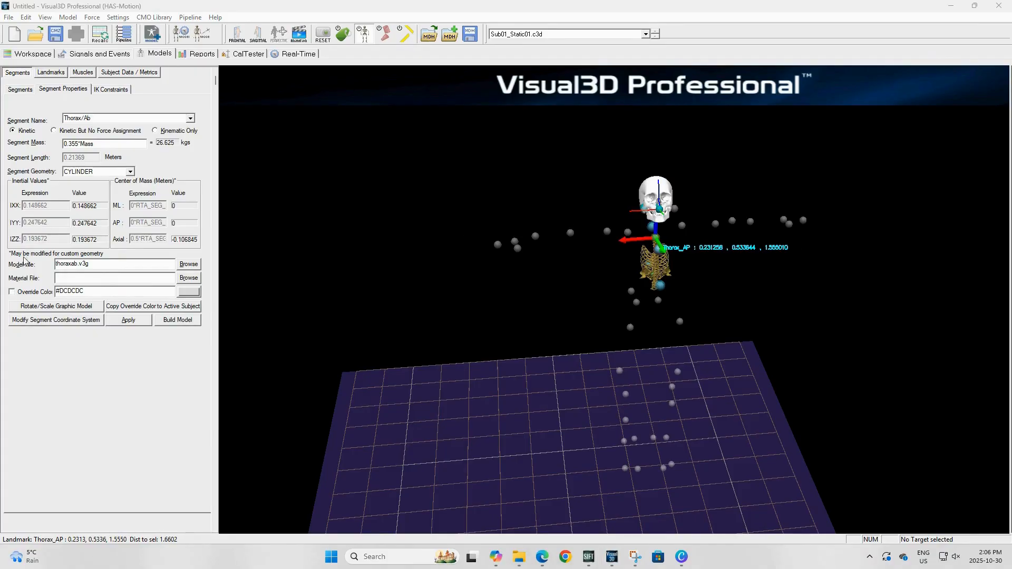
click(192, 267)
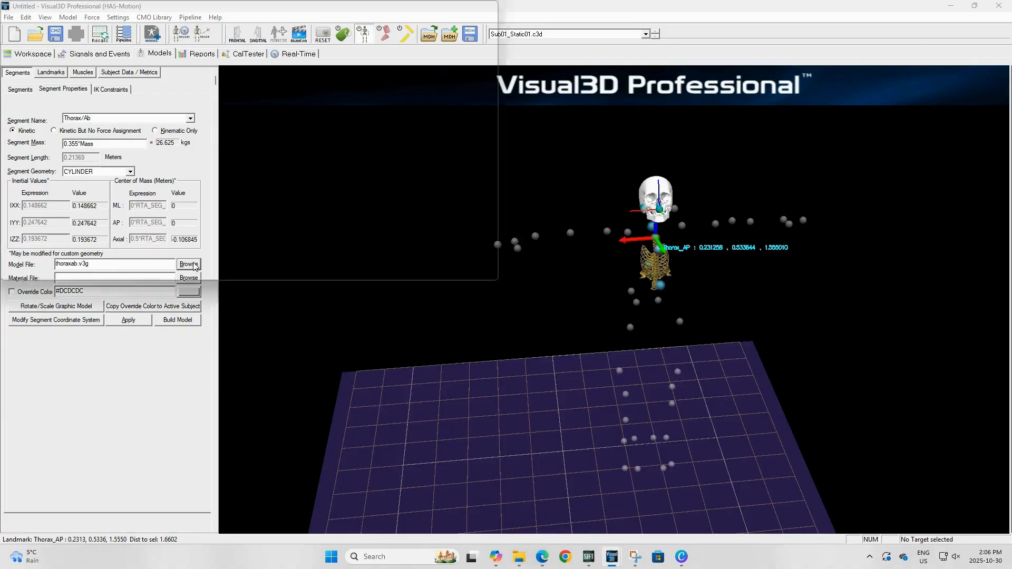
click(749, 168)
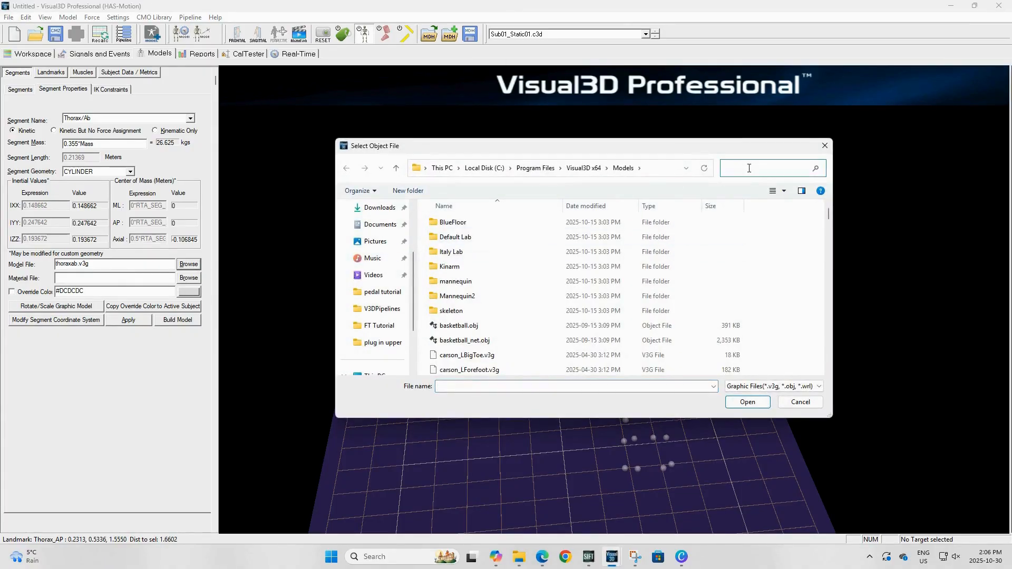
text(thorac)
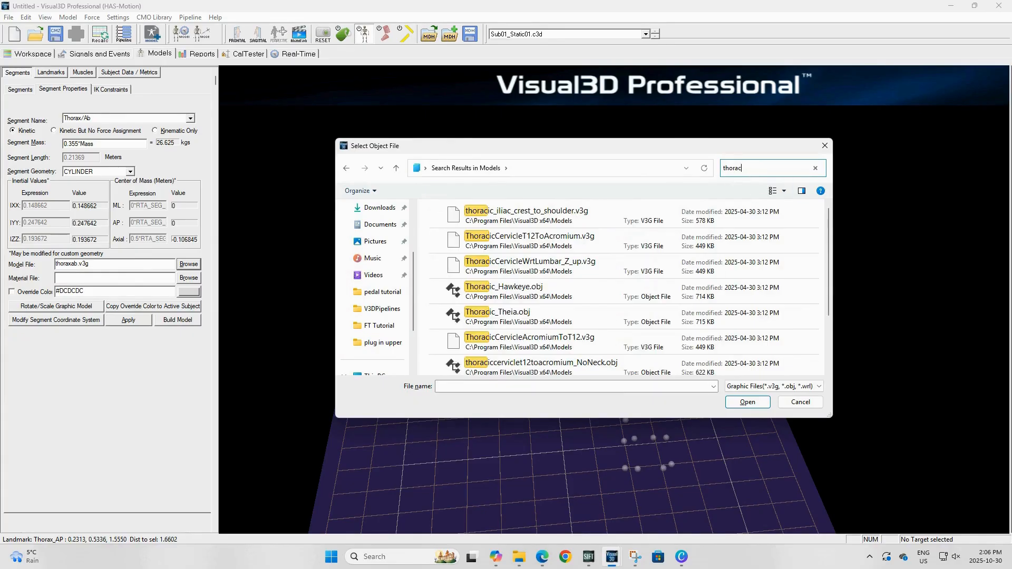
click(602, 273)
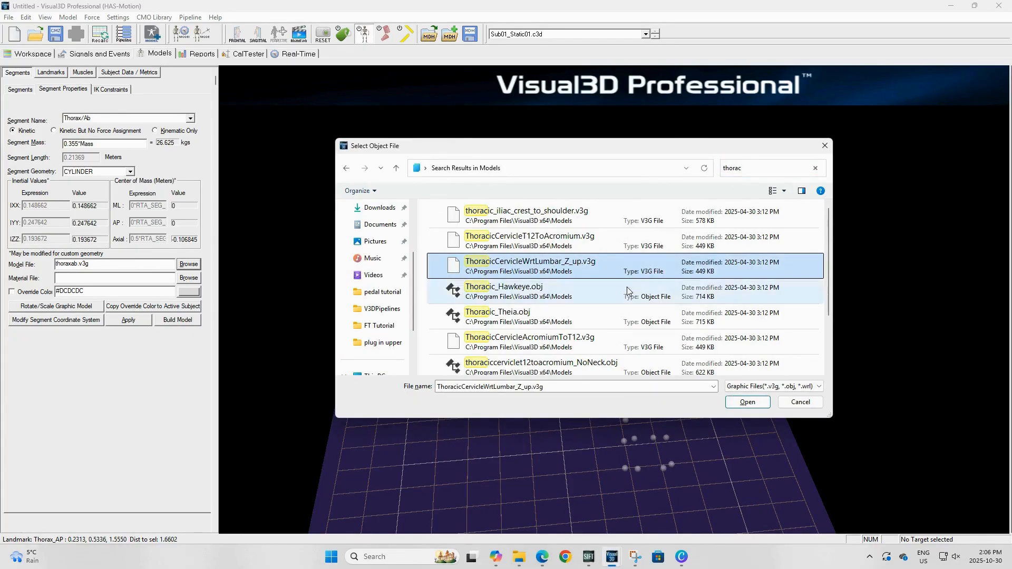
click(755, 405)
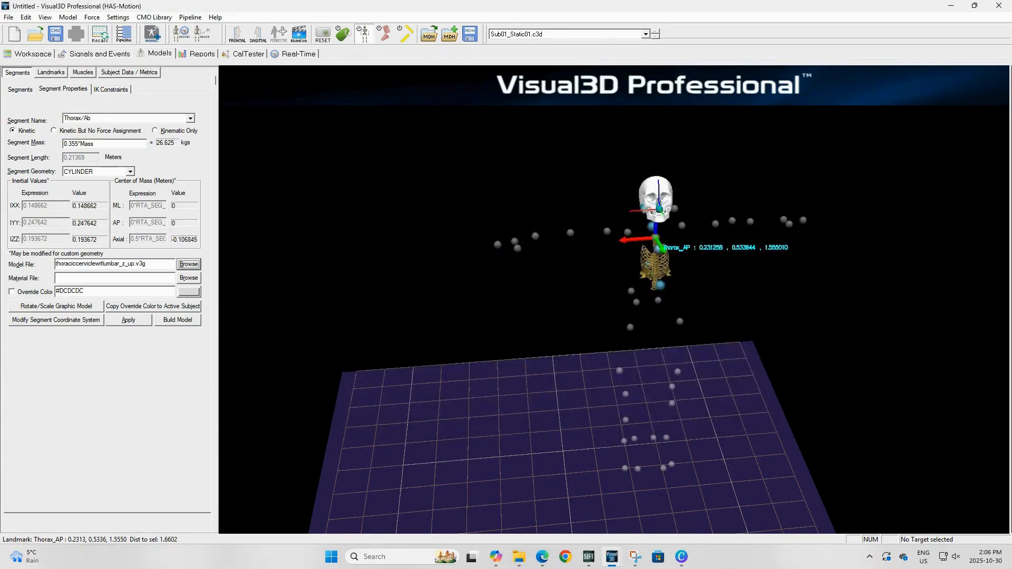
Step: Scale the Thorax/Ab graphic model to 120 in width, height and depth
click(63, 307)
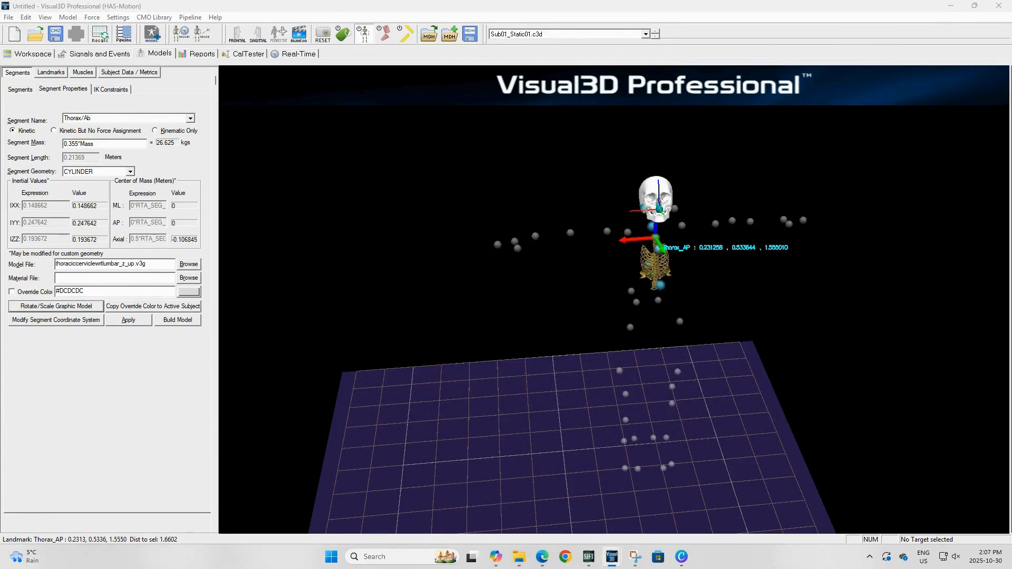
drag(896, 22, 420, 100)
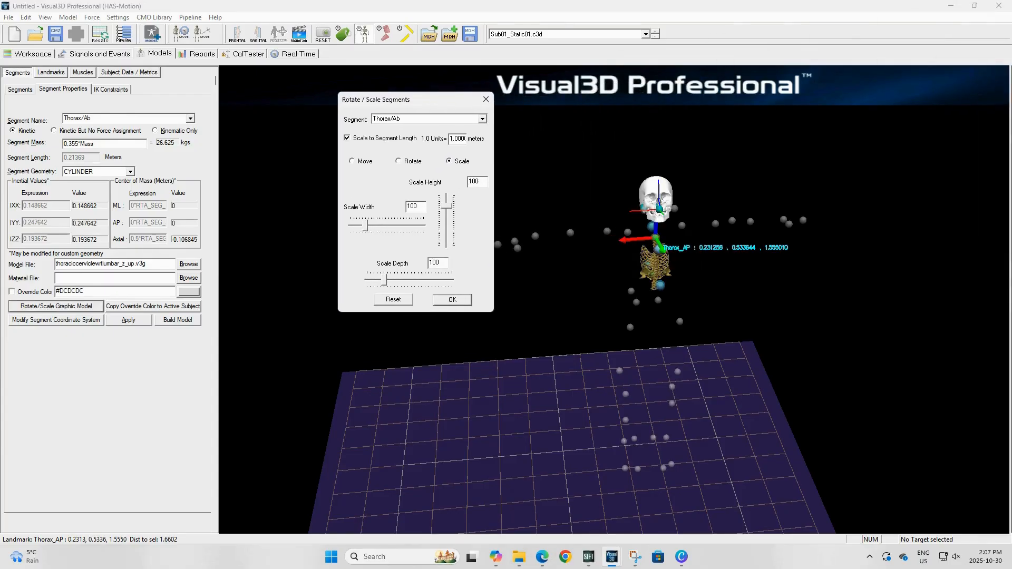
double_click(427, 206)
text(120)
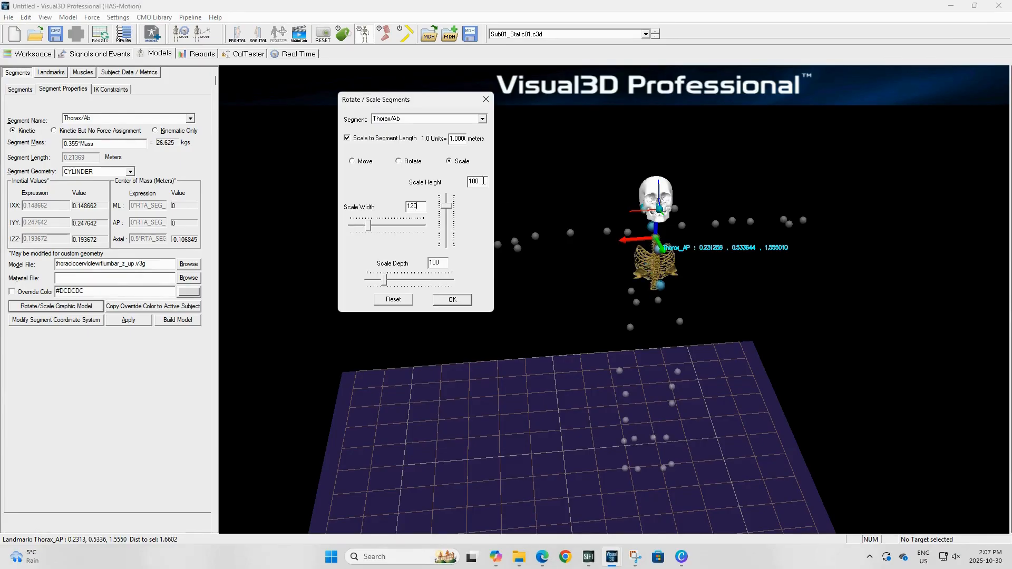
key(BackSpace)
key(BackSpace)
text(20)
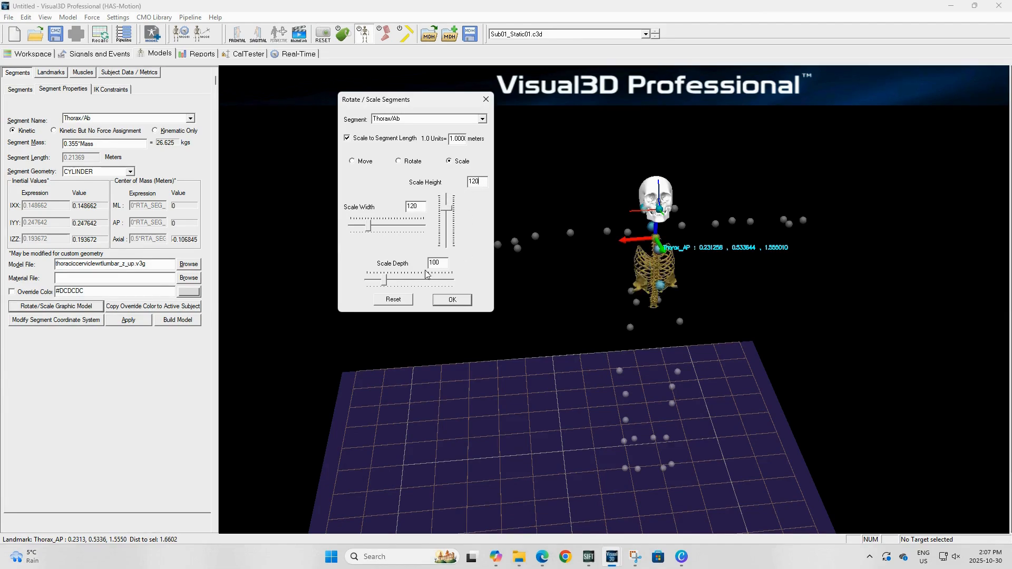
key(BackSpace)
key(BackSpace)
text(20)
click(452, 300)
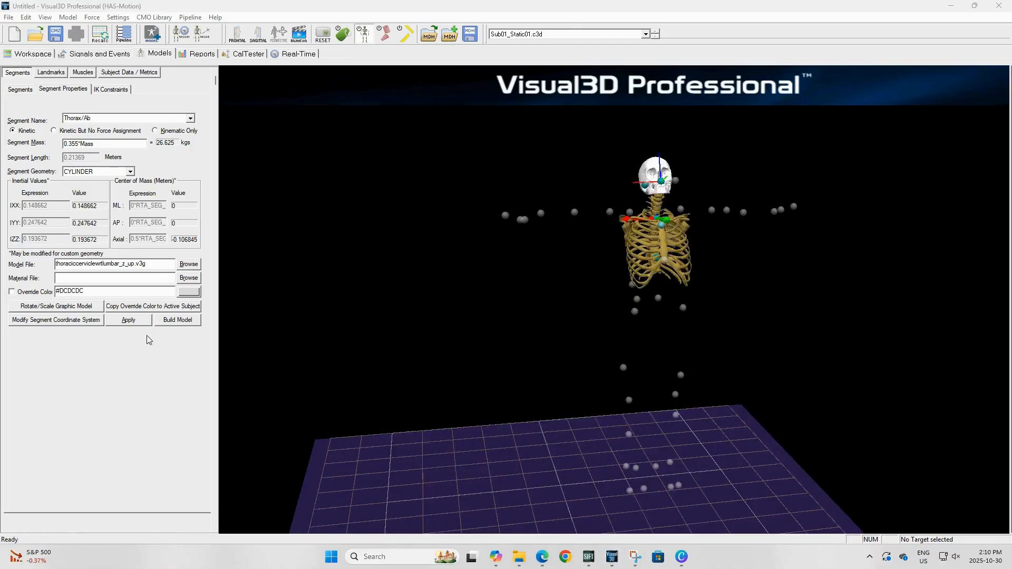
Step: Apply the Thorax/Ab segment properties, rebuild the model and return to the segment list
click(129, 321)
click(183, 322)
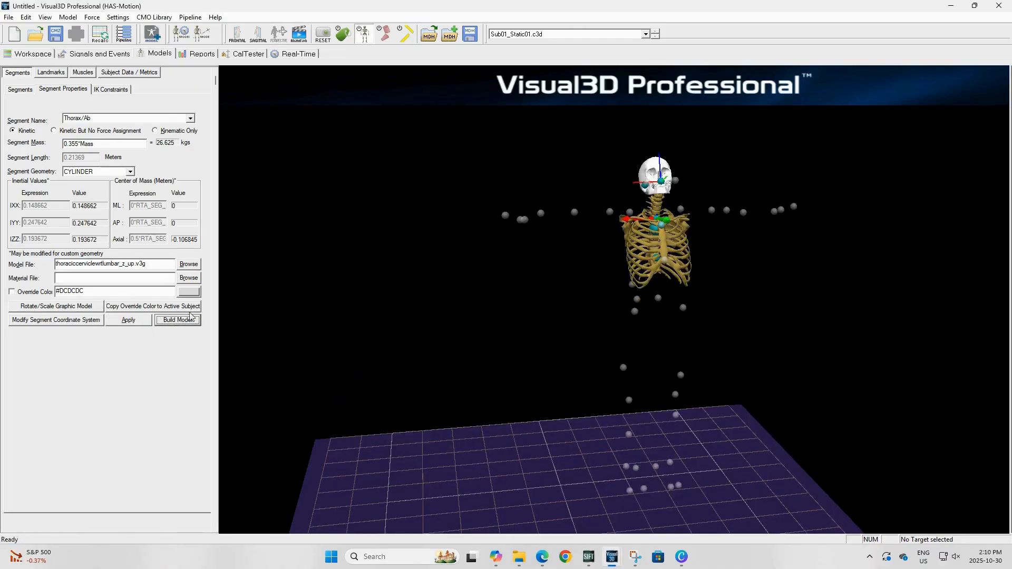
click(20, 89)
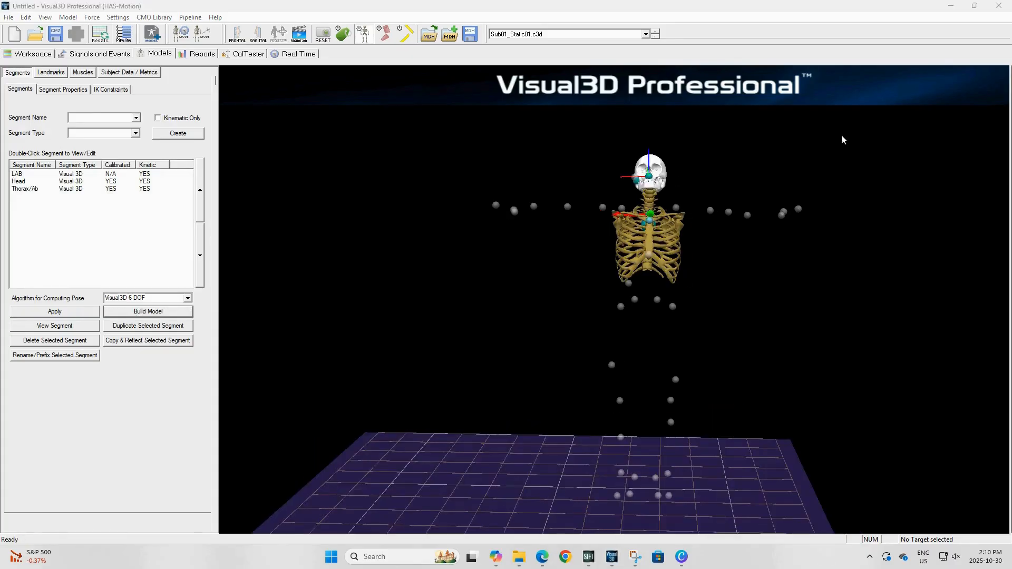
Step: Add a new landmark named LSJC with LSHO as its starting point
click(51, 72)
click(48, 281)
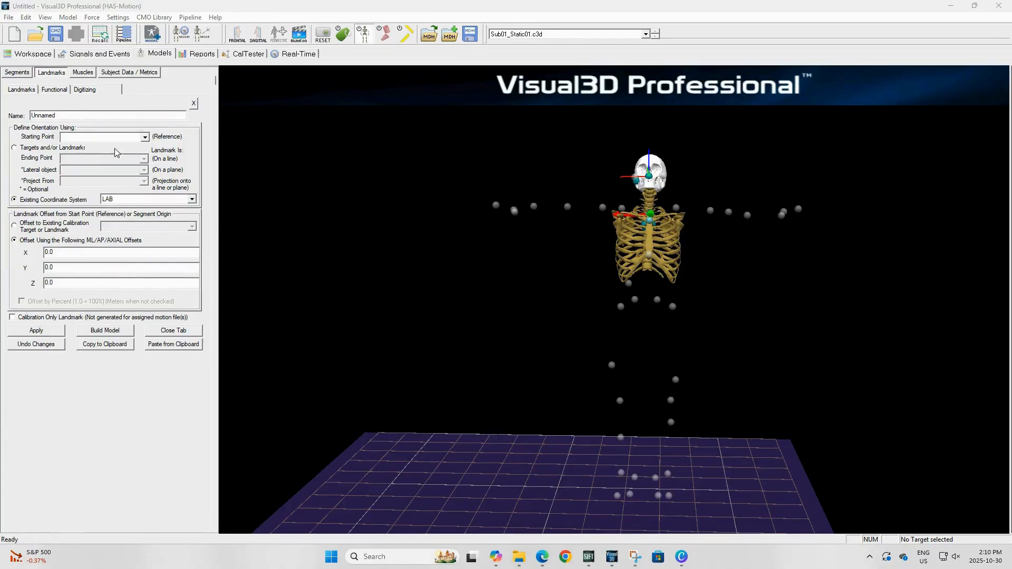
drag(97, 115, 32, 122)
text(LSJC)
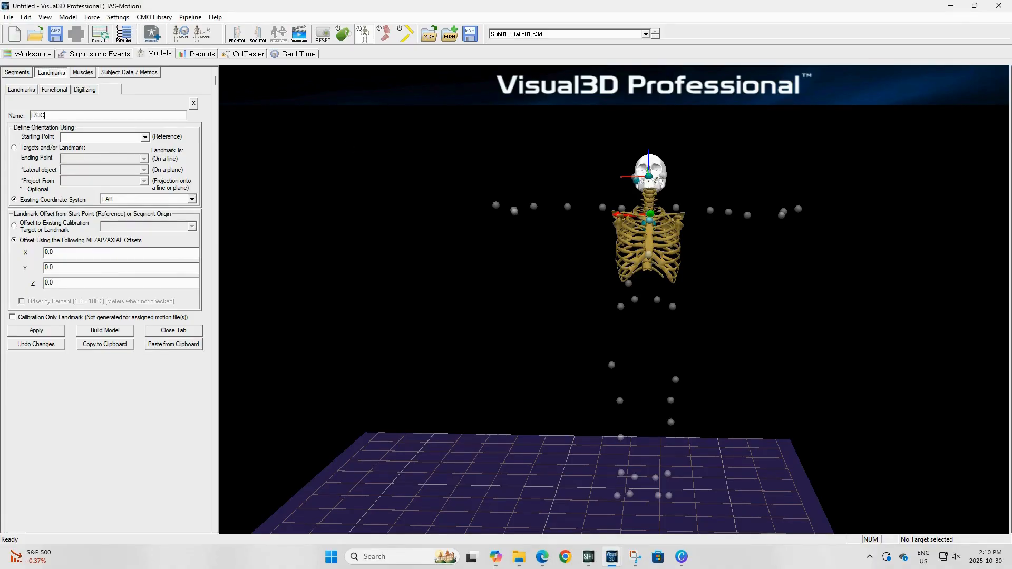
click(96, 138)
text(LSHO)
Step: Place LSJC in the Thorax/Ab coordinate system with axial offset - ( LShoulderRadius + MarkerRadius ), mark it calibration only and apply
click(139, 200)
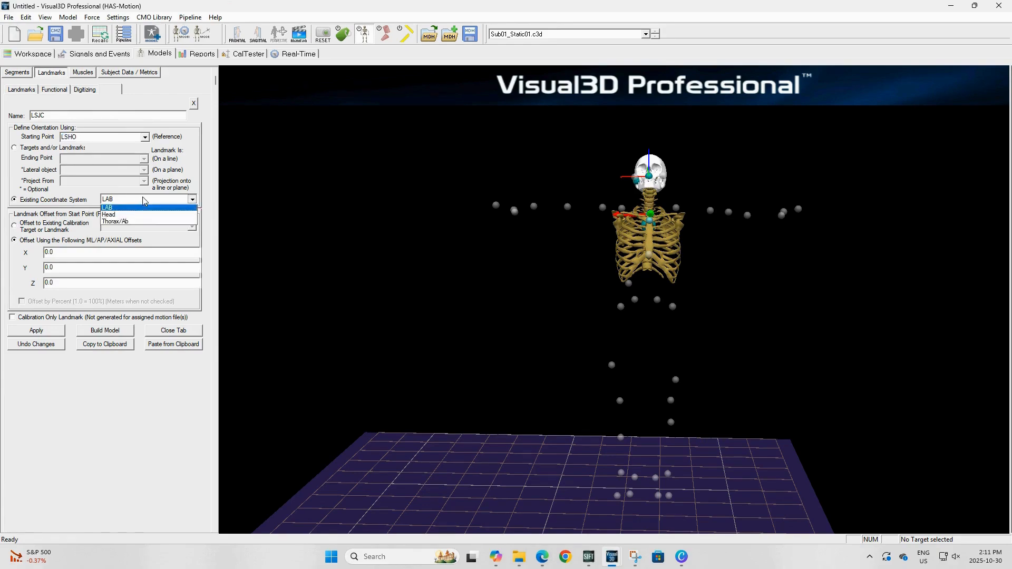
click(136, 221)
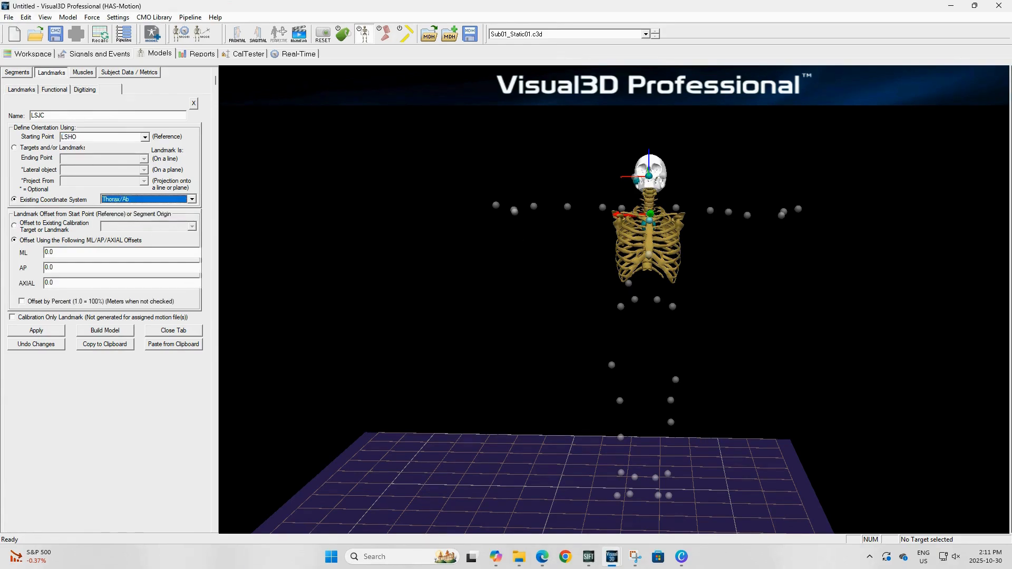
drag(53, 283, 43, 289)
text(- ( LShoulderRadius + MarkerRadius ))
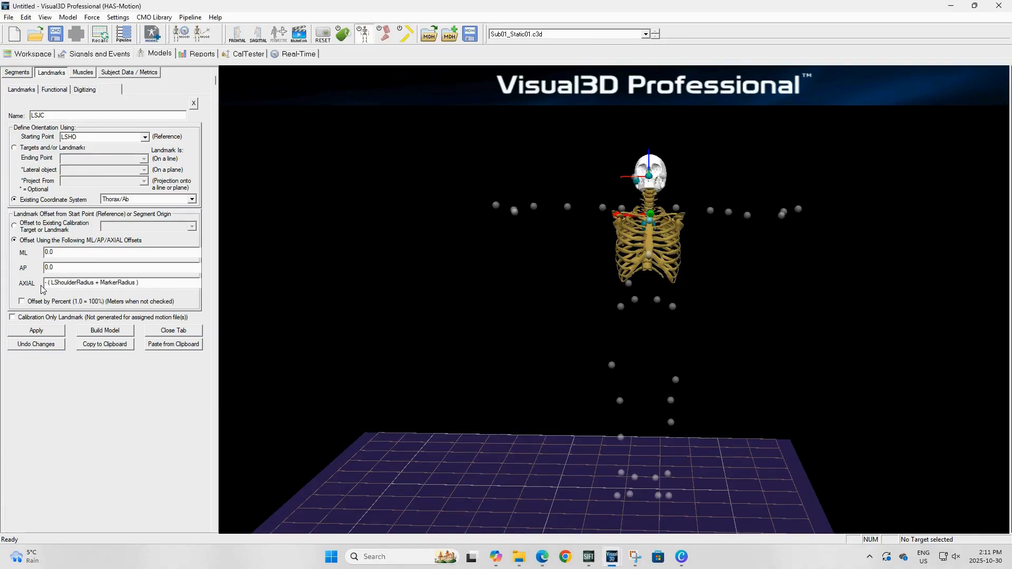
click(31, 318)
click(37, 331)
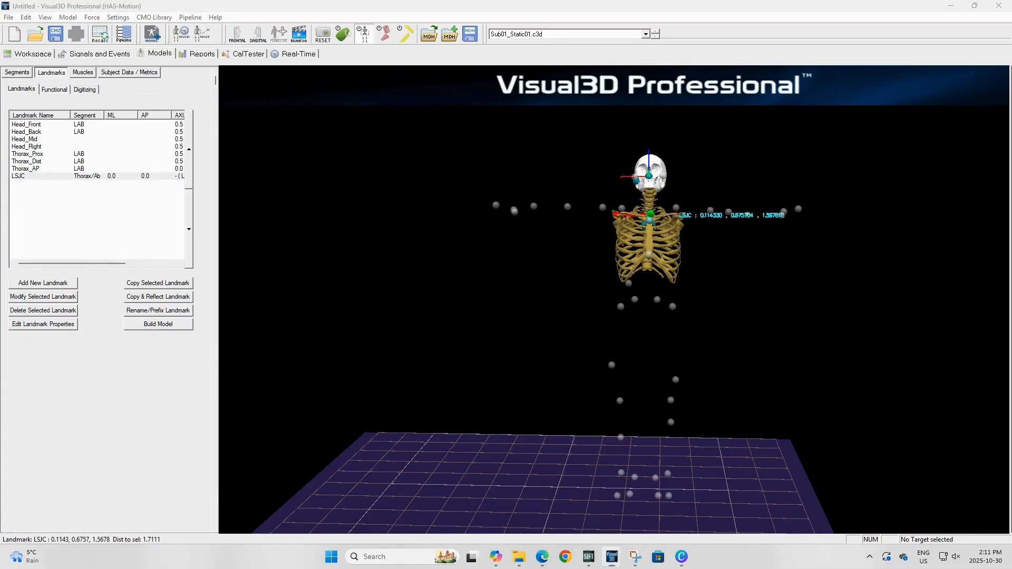
Step: Copy and reflect LSJC to create the RSJC landmark, apply it and rebuild the model
click(152, 298)
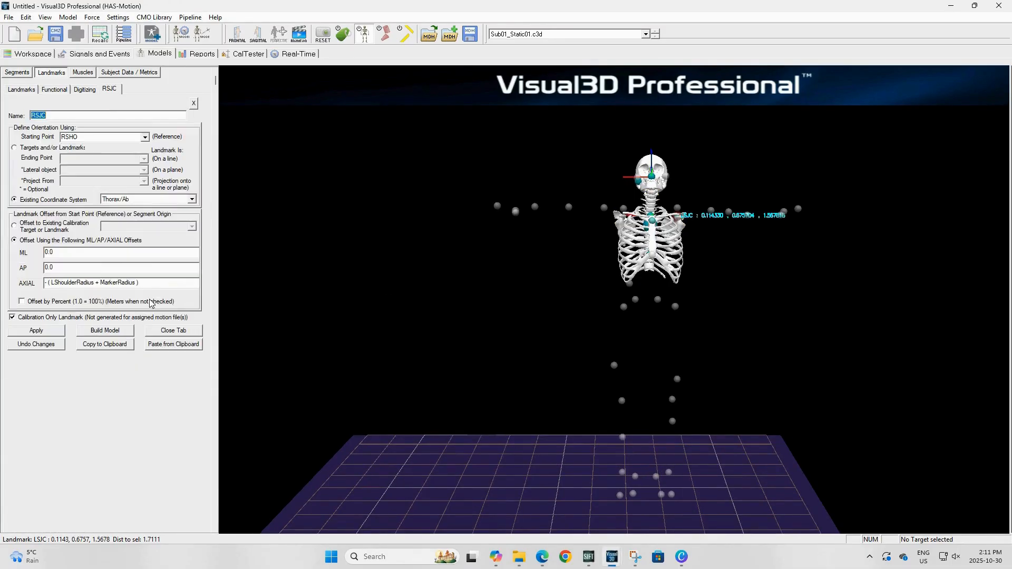
click(50, 331)
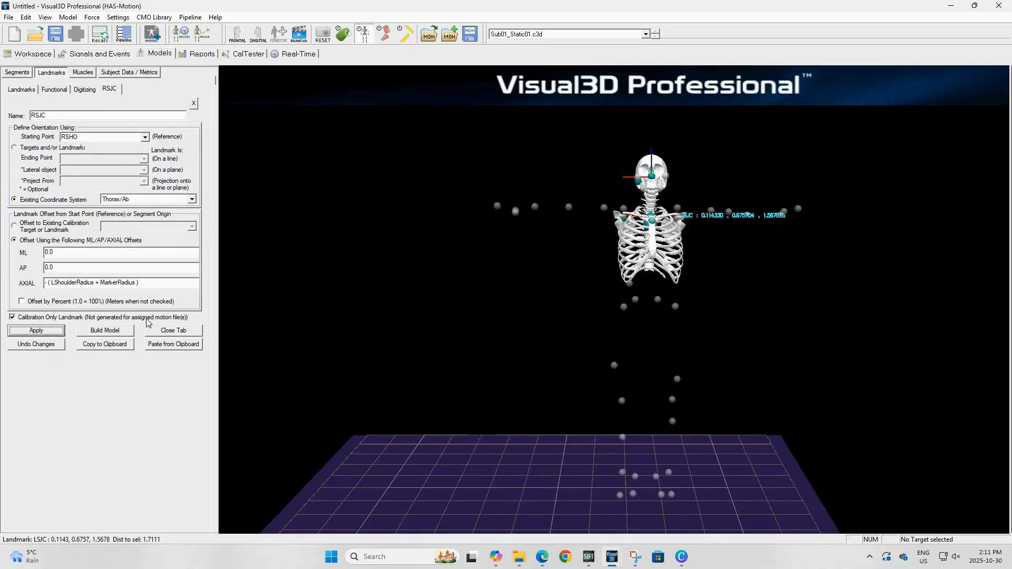
click(172, 330)
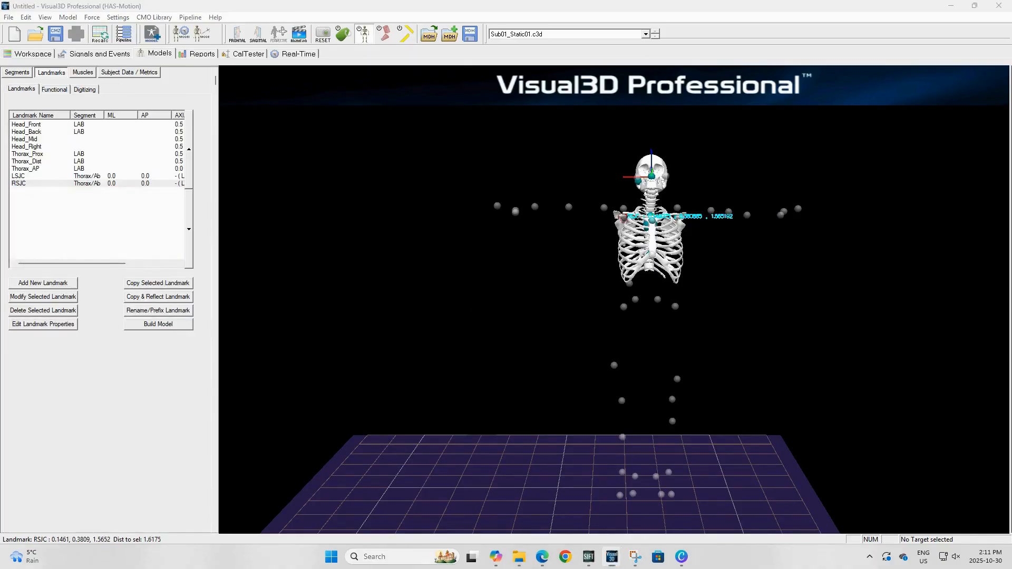
click(168, 325)
Step: Add a landmark named LWJC on the line from starting point LWRA to ending point LWRB
click(36, 285)
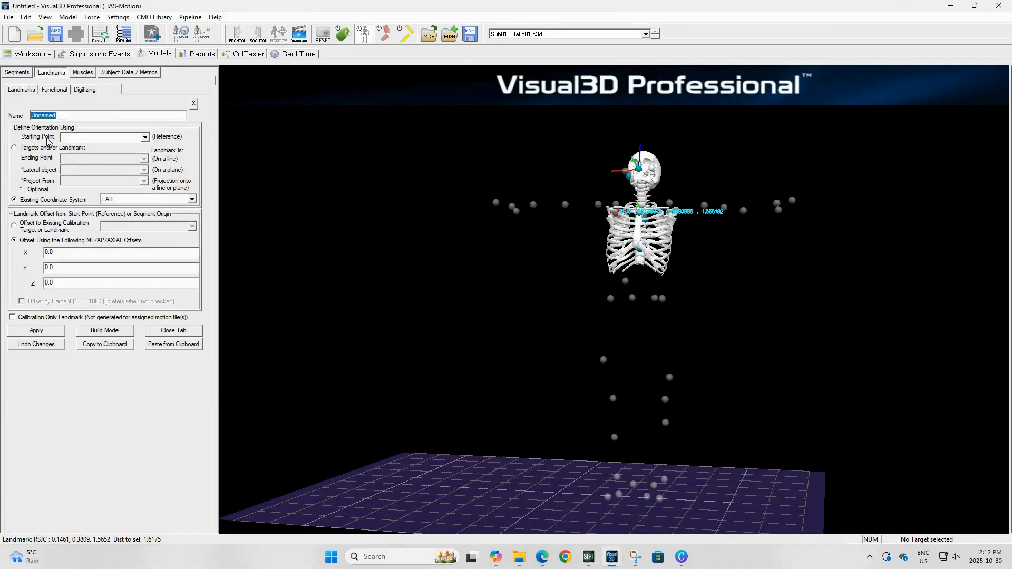
text(L)
text(LWRA)
click(25, 150)
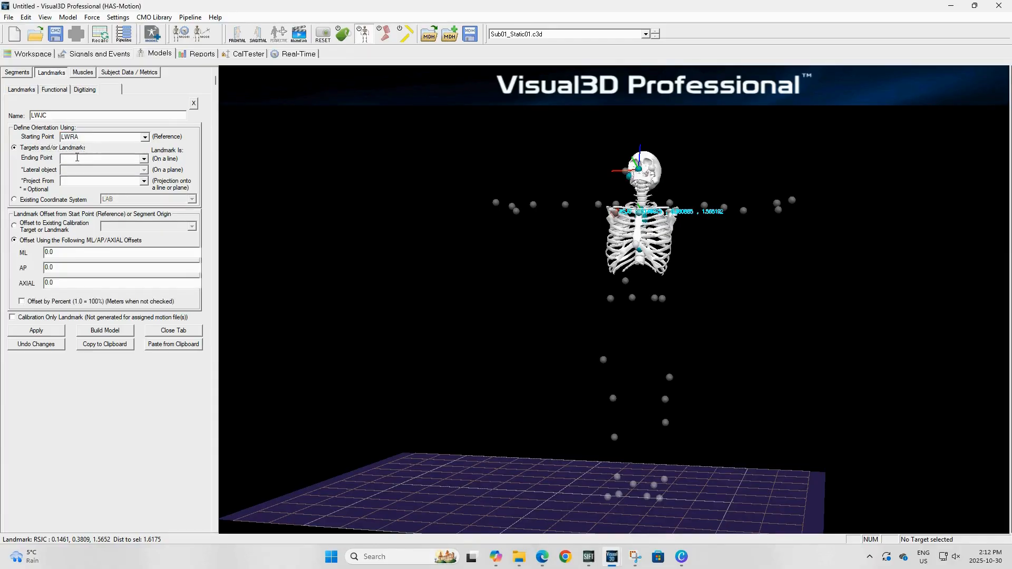
text(LWRB)
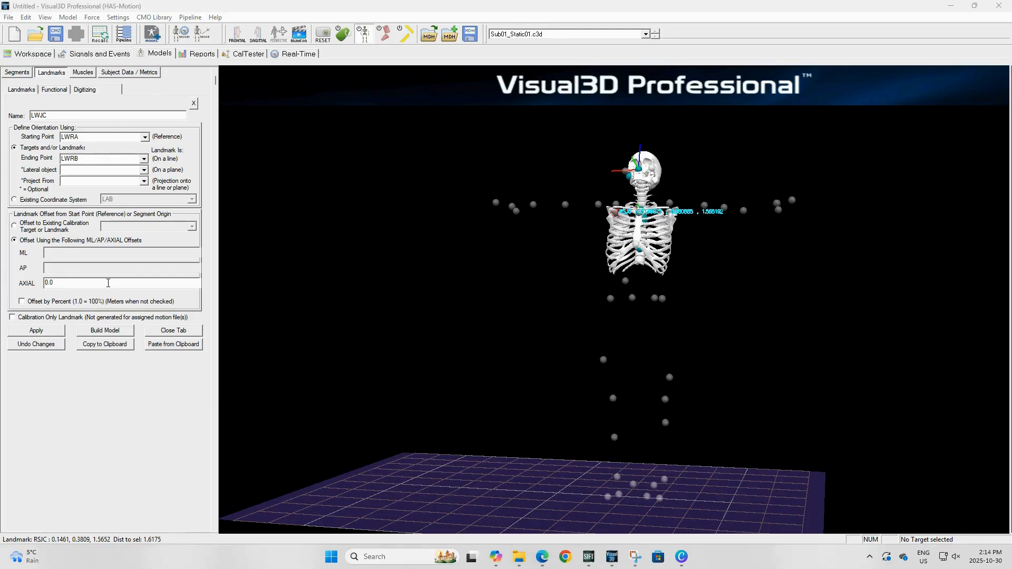
Step: Set LWJC's axial offset to 0.5 by percent, then apply and close the landmark definition
click(107, 283)
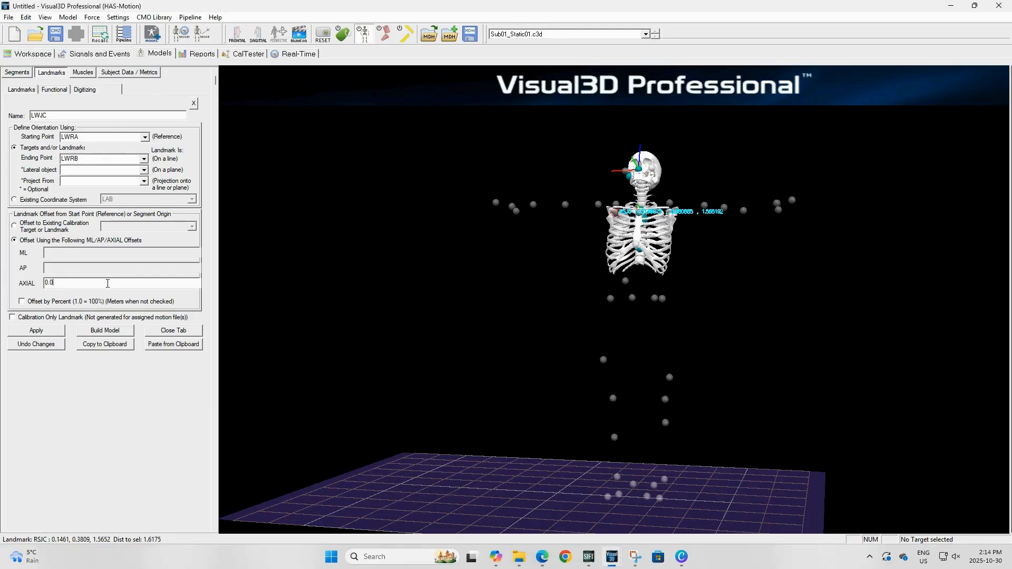
key(BackSpace)
click(42, 302)
click(35, 330)
click(184, 329)
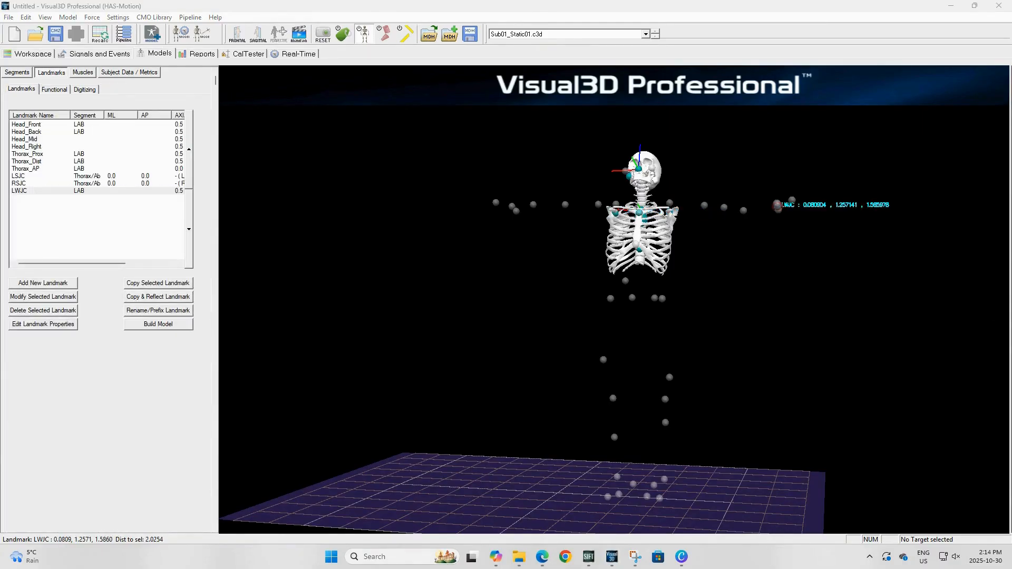
Step: Copy and reflect LWJC to create the RWJC landmark, then apply and close it
click(183, 298)
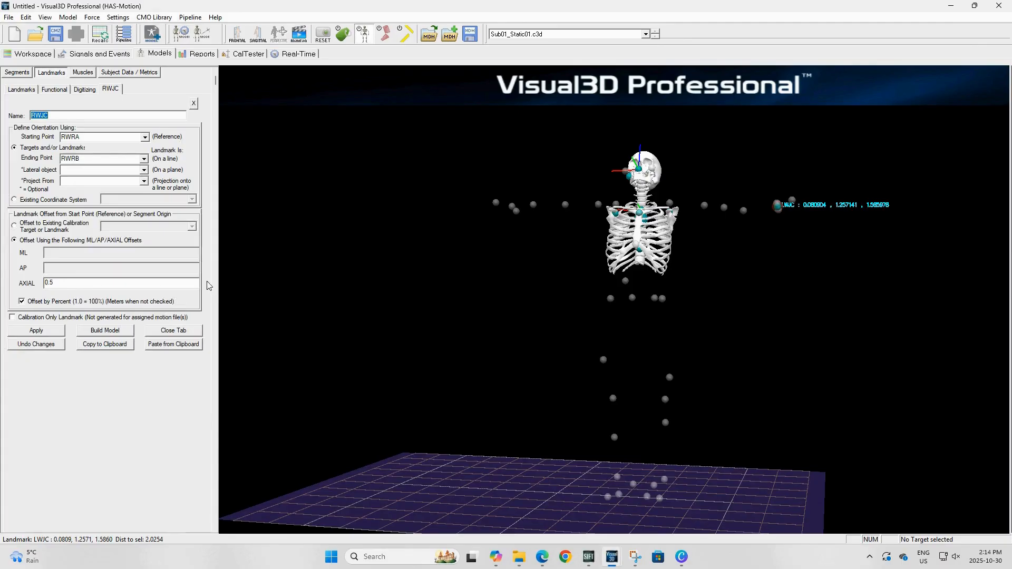
click(31, 332)
click(159, 331)
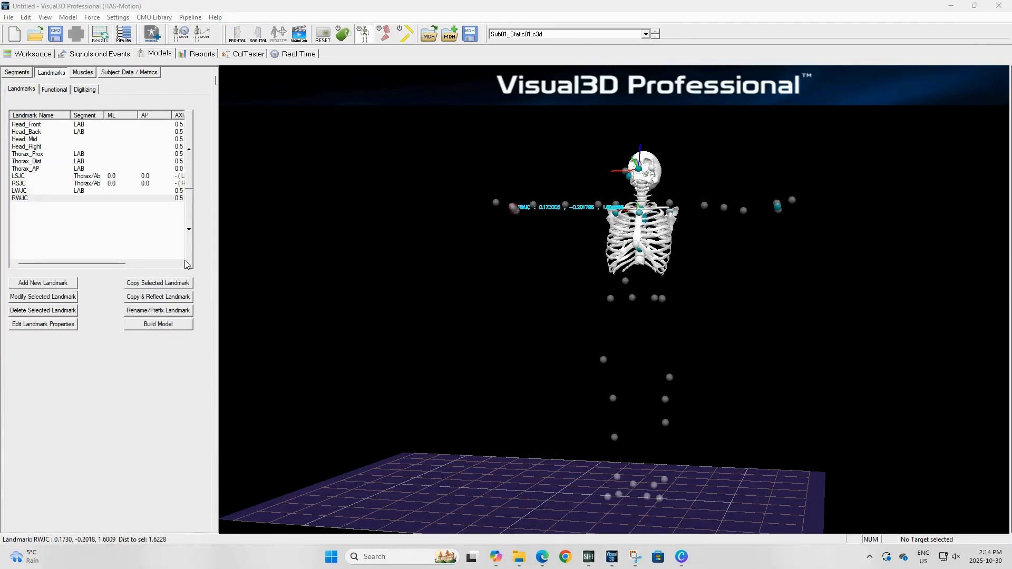
Step: Add a landmark named LEJC with starting point LELB, ending point LSJC and lateral object LWJC
click(33, 285)
text(LEJC)
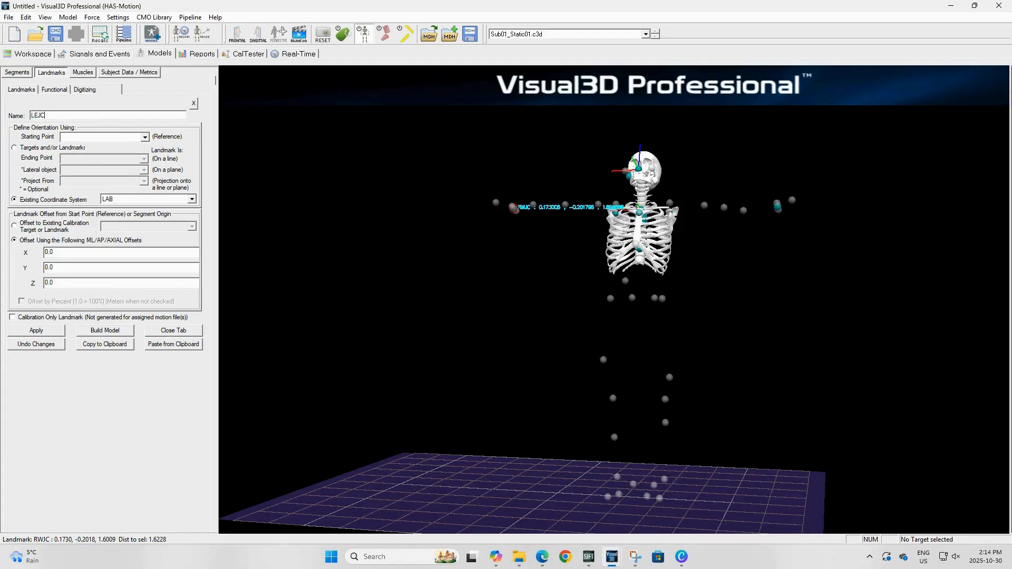
click(77, 139)
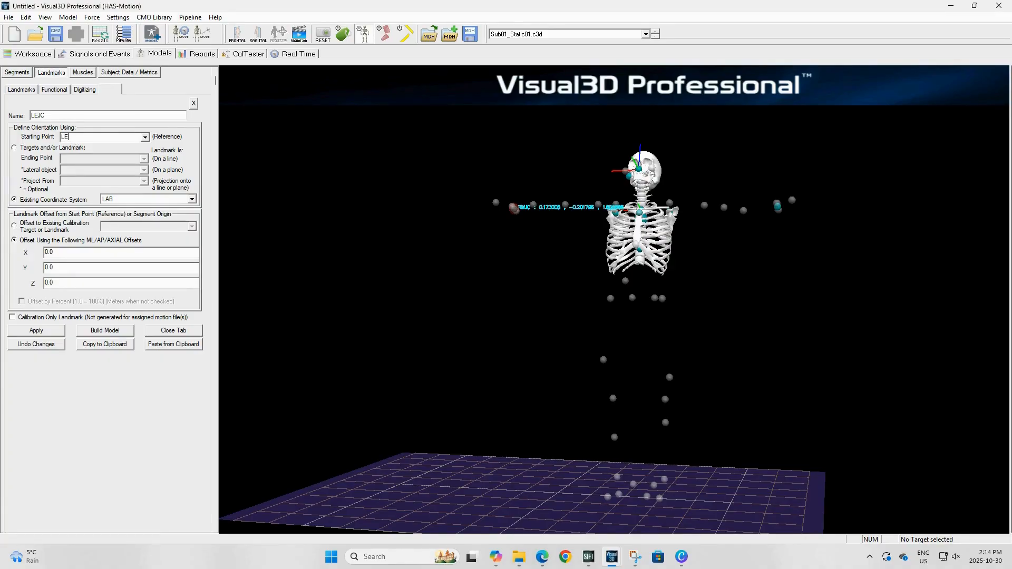
text(LELB)
click(38, 147)
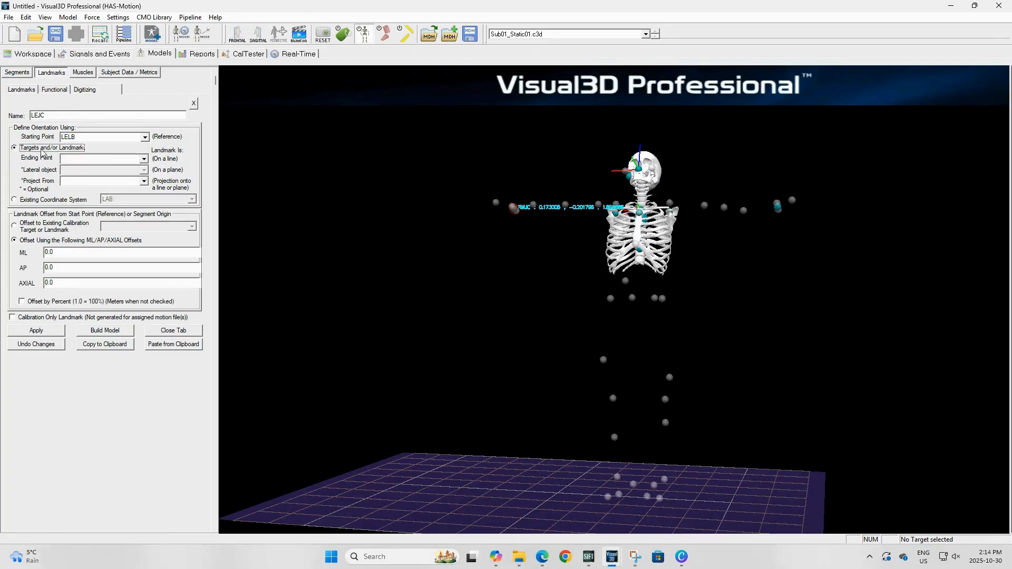
click(78, 157)
text(LSJC)
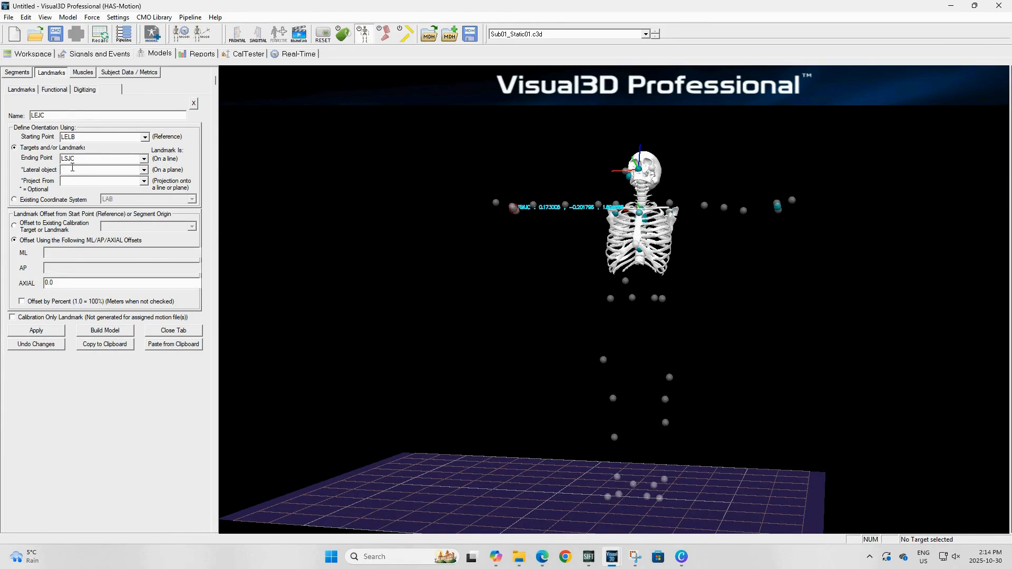
click(72, 170)
text(LWJC)
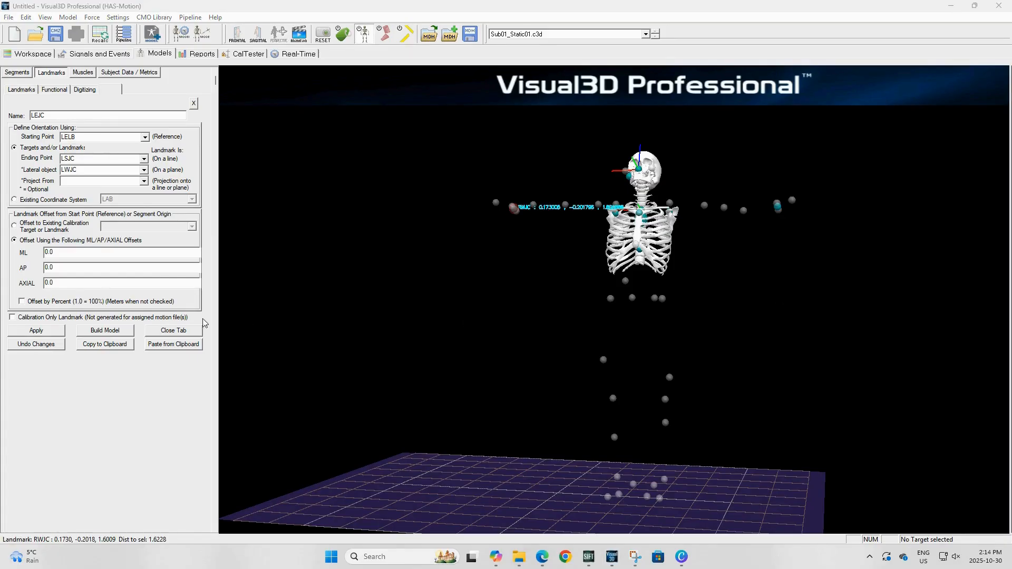
Step: Set LEJC's ML offset to -( LElbowRadius + MarkerRadius ), make it a calibration-only landmark, and apply and close the definition
click(130, 257)
key(ctrl+v)
click(27, 317)
click(38, 331)
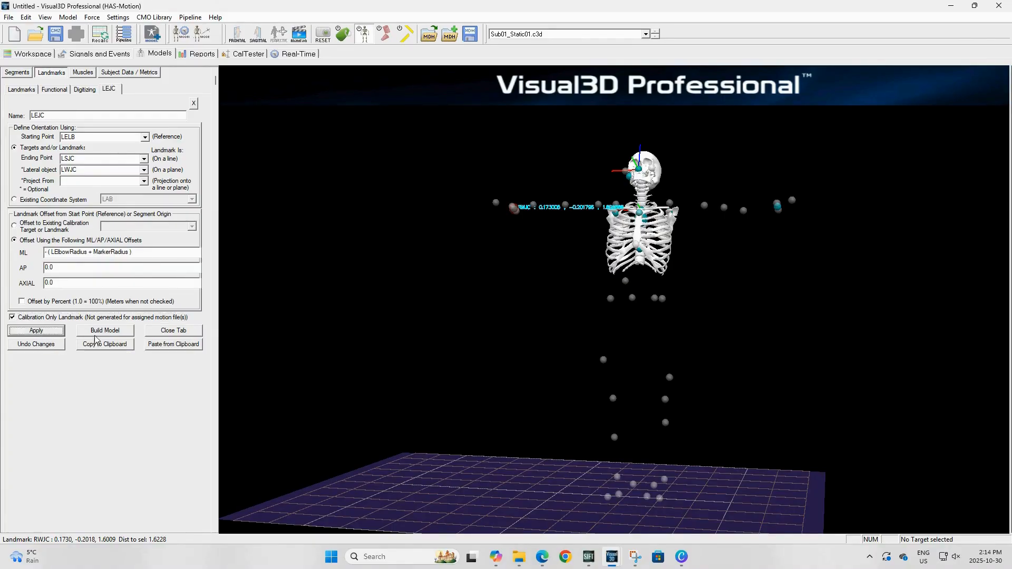
click(163, 331)
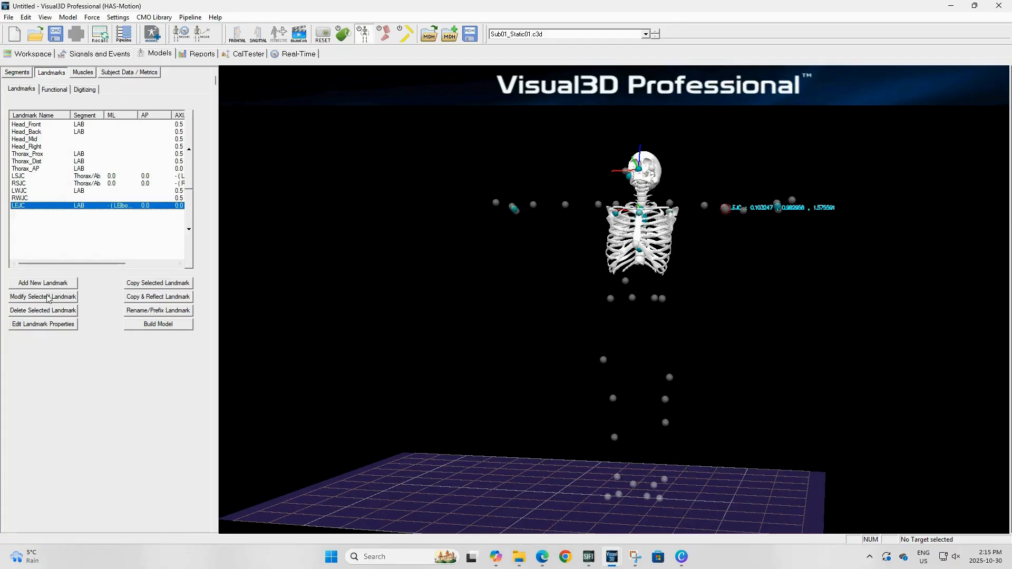
Step: Copy and reflect LEJC to create REJC, changing its ML offset expression to use RElbowRadius, and apply and close it
click(157, 297)
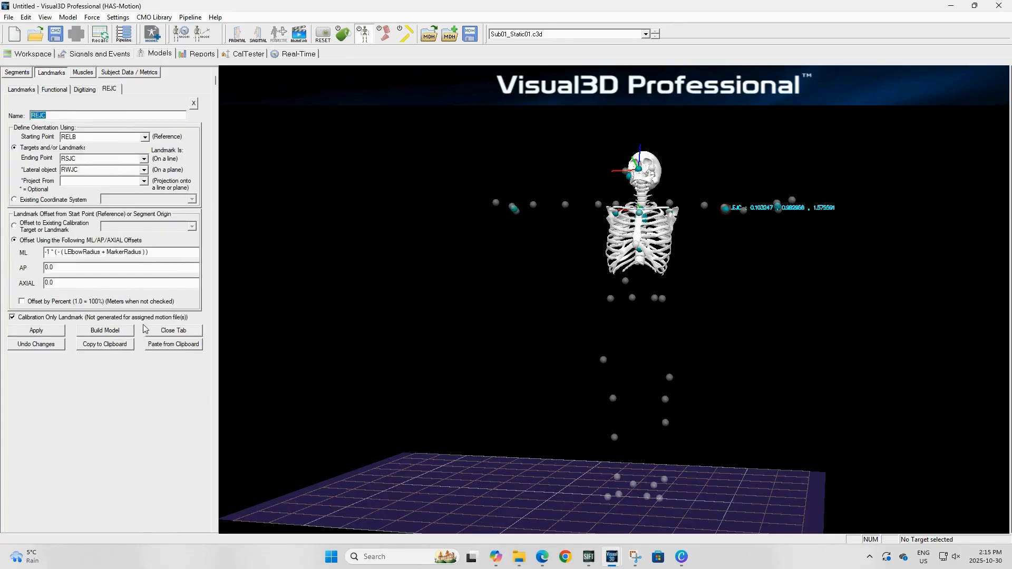
click(60, 330)
click(64, 252)
text(R)
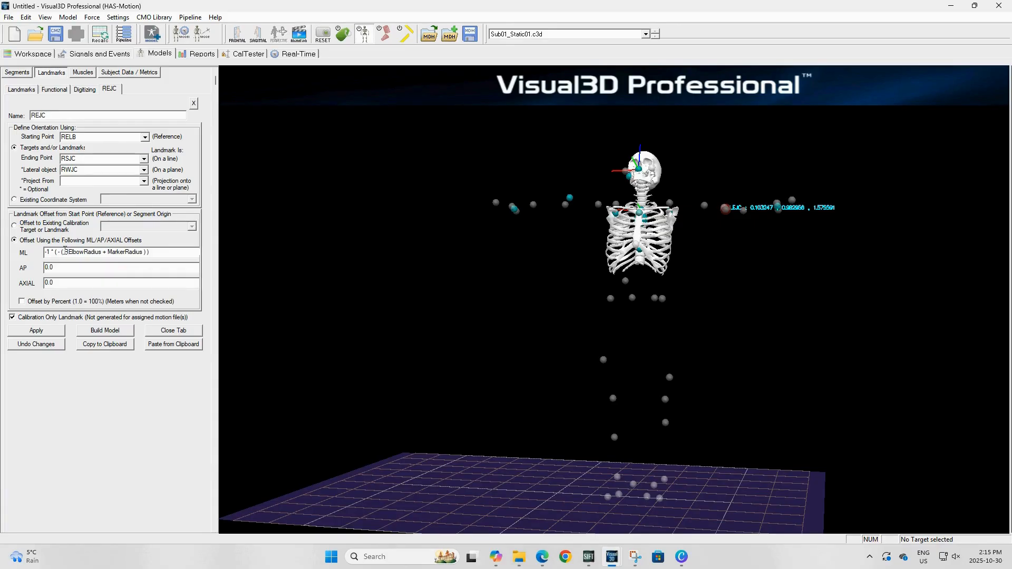
click(39, 331)
click(158, 331)
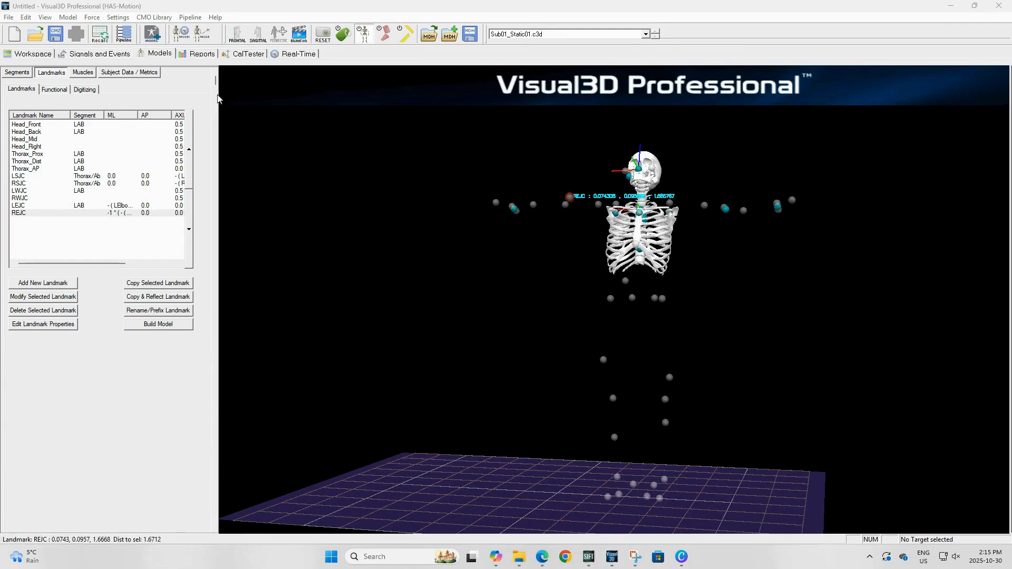
Step: Create a new segment named Left Upper Arm
click(16, 73)
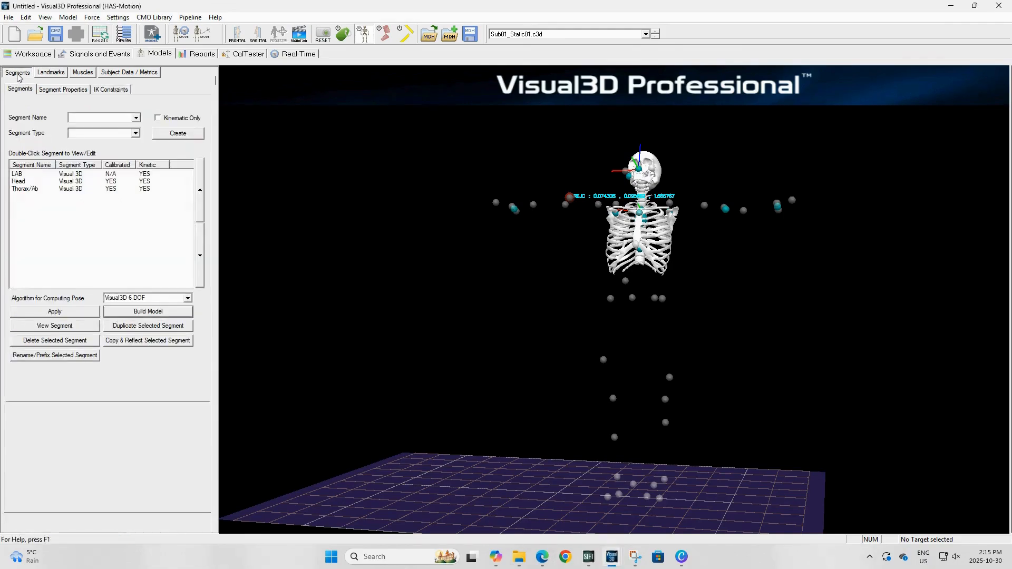
click(96, 118)
text(LE)
key(BackSpace)
text(eft Upper Arm)
click(194, 135)
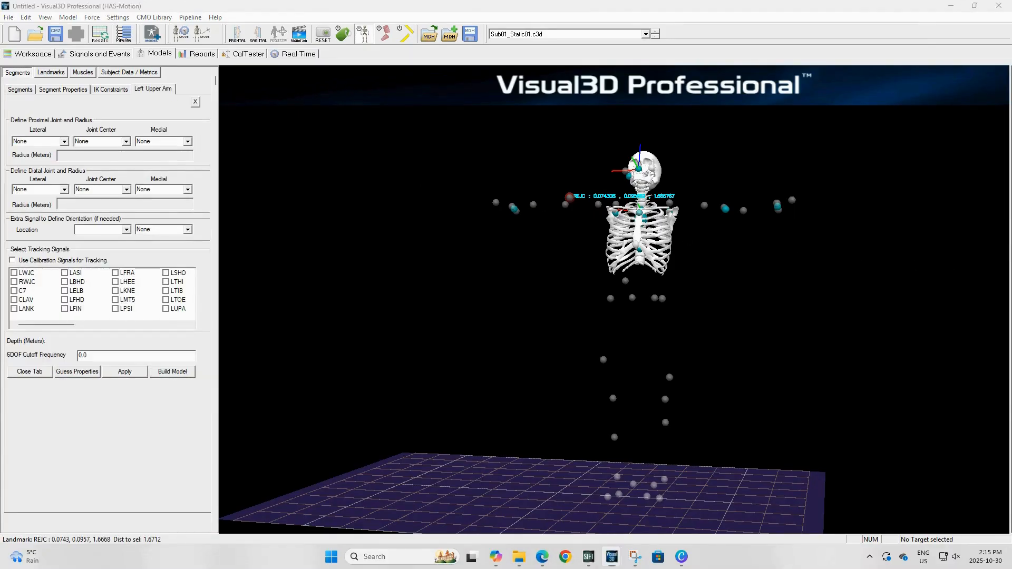
Step: Define the Left Upper Arm's proximal joint with joint center LSJC and radius LShoulderRadius
click(103, 144)
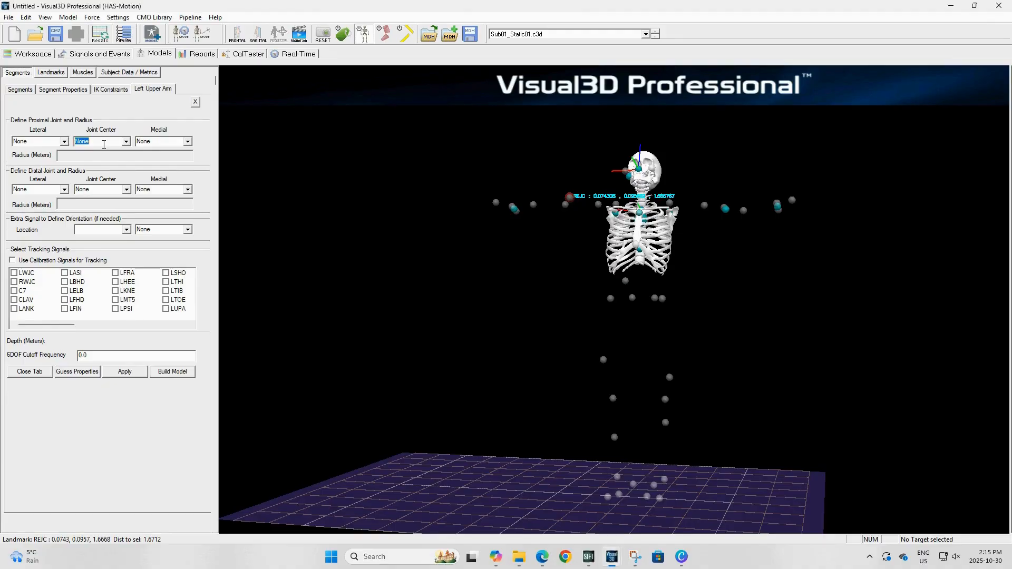
text(LSJC)
click(140, 158)
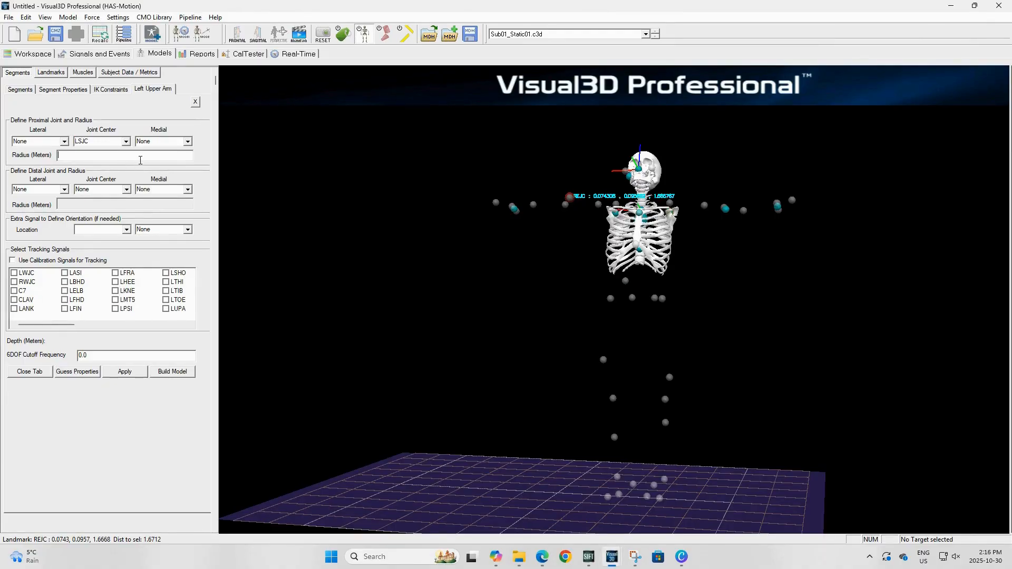
text(LShoulderRadius)
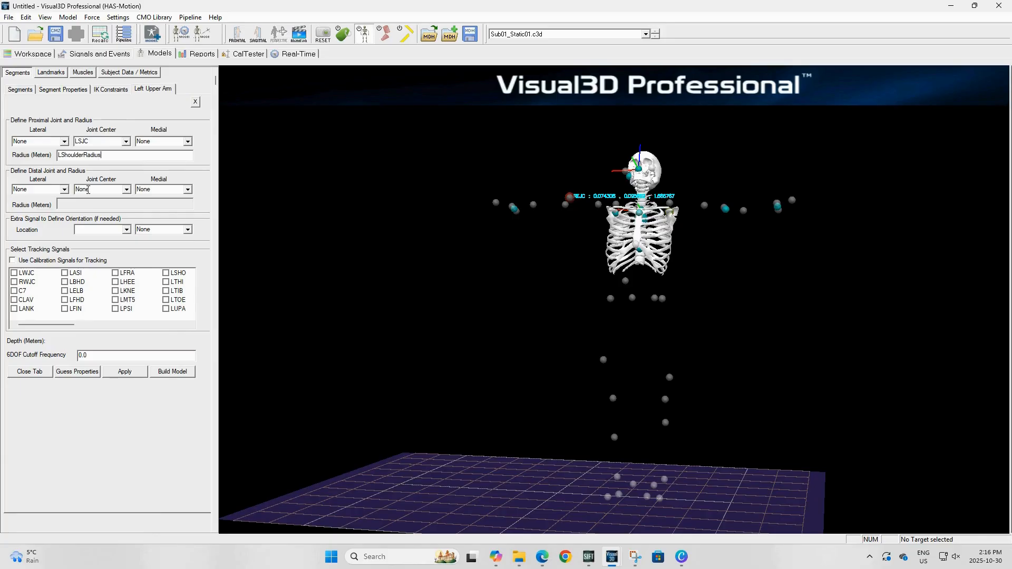
Step: Define the Left Upper Arm's distal joint with joint center LEJC and radius LElbowRadius
click(91, 190)
text(LEJC)
key(Return)
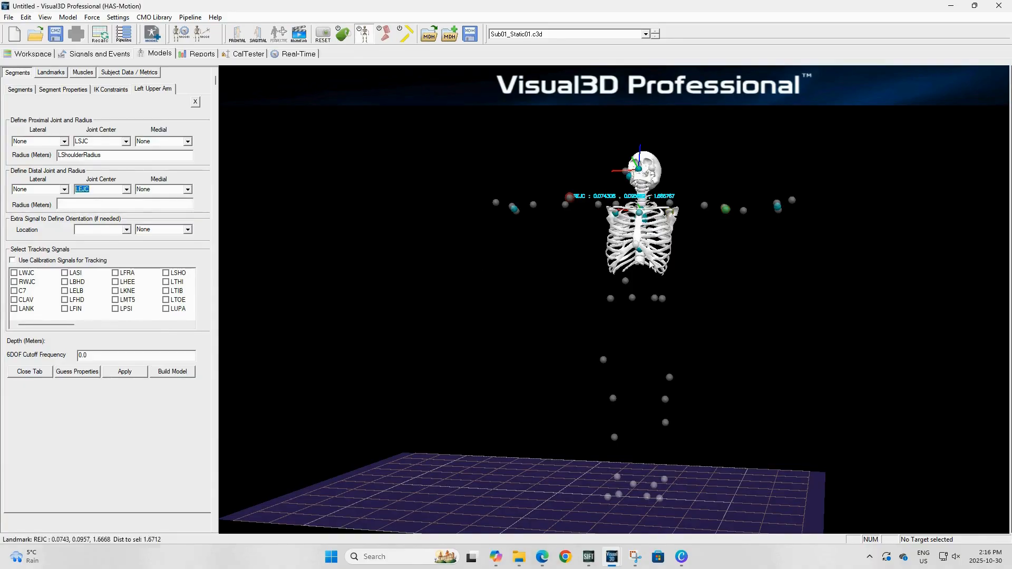
click(105, 204)
text(LElbowRadius)
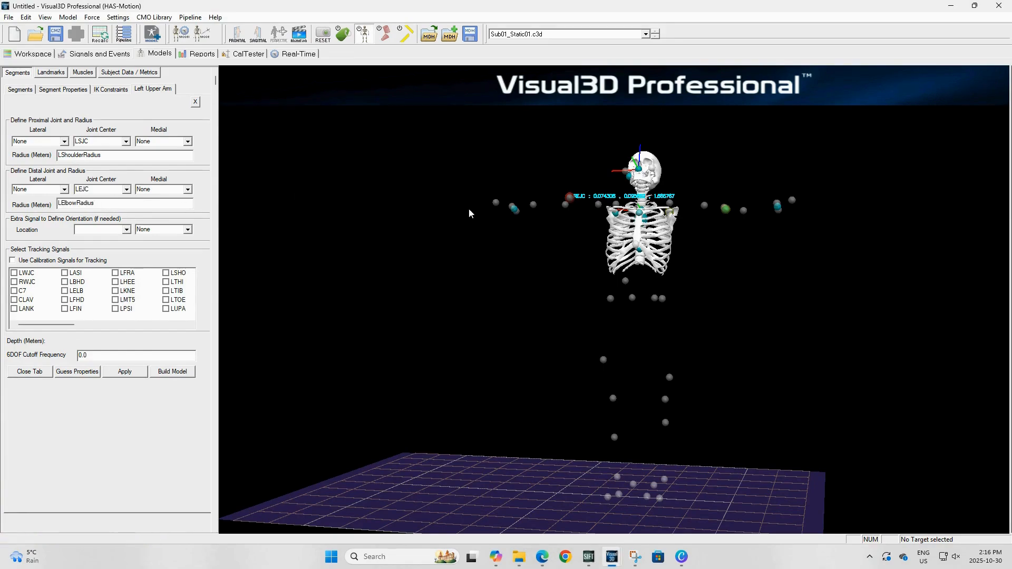
Step: Set the Left Upper Arm's extra orientation signal to LELB with a Lateral location
click(127, 229)
click(118, 246)
click(179, 232)
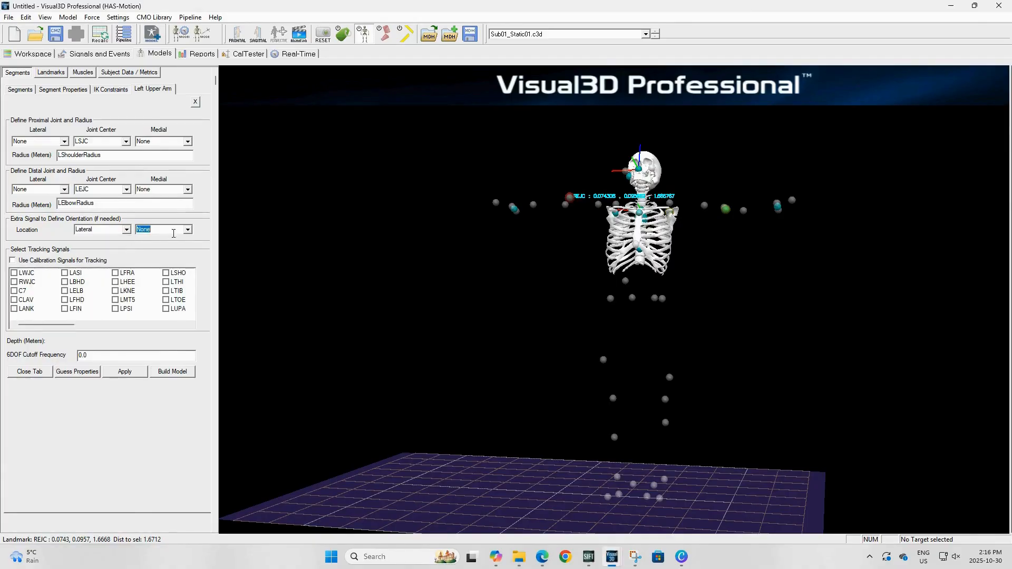
click(185, 230)
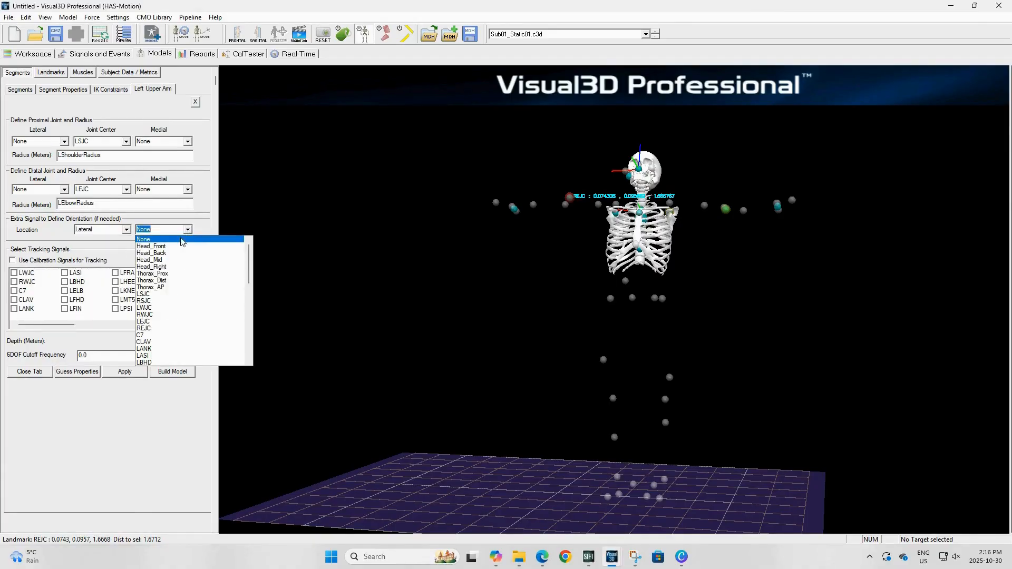
scroll(166, 313, down, 2)
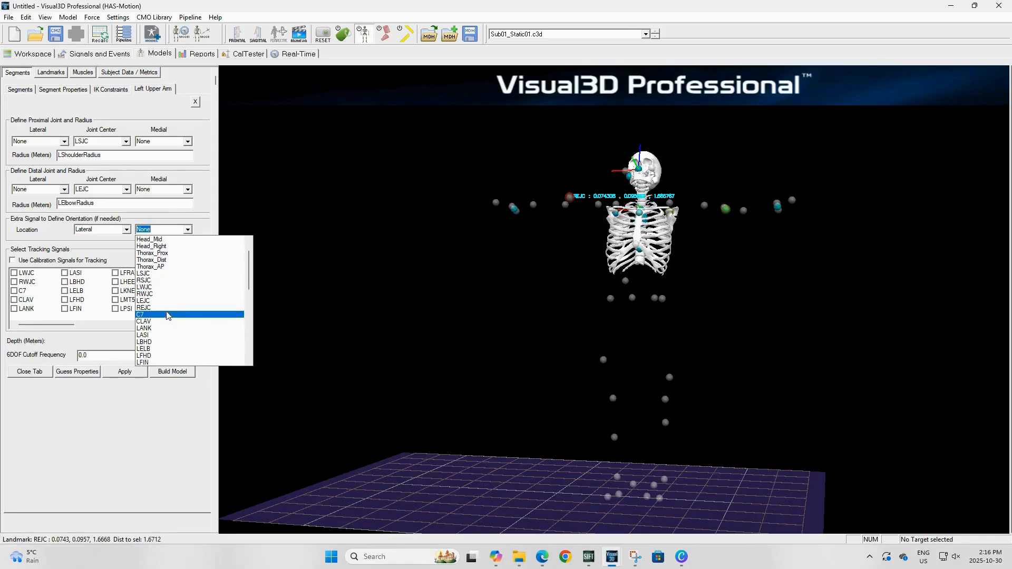
click(157, 329)
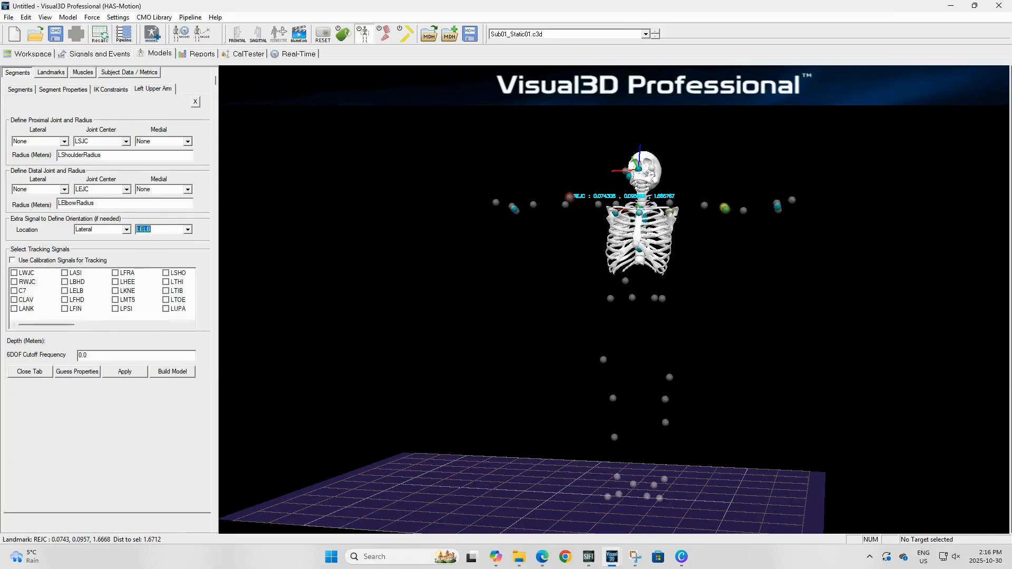
Step: Select LELB, LSHO and LUPA as the Left Upper Arm's tracking signals, then build the model and close the segment
click(74, 294)
click(166, 273)
click(179, 311)
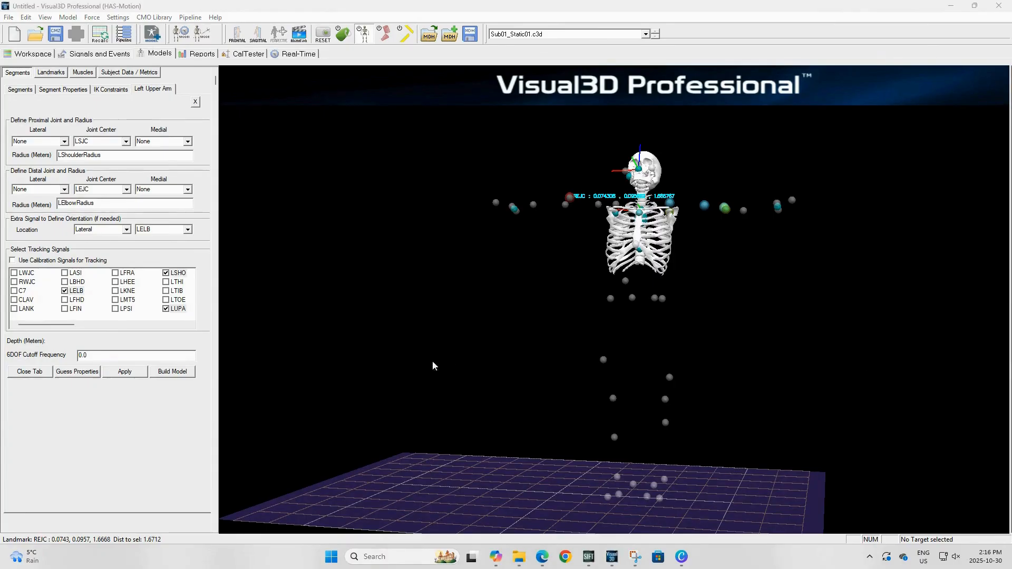
click(178, 373)
click(31, 375)
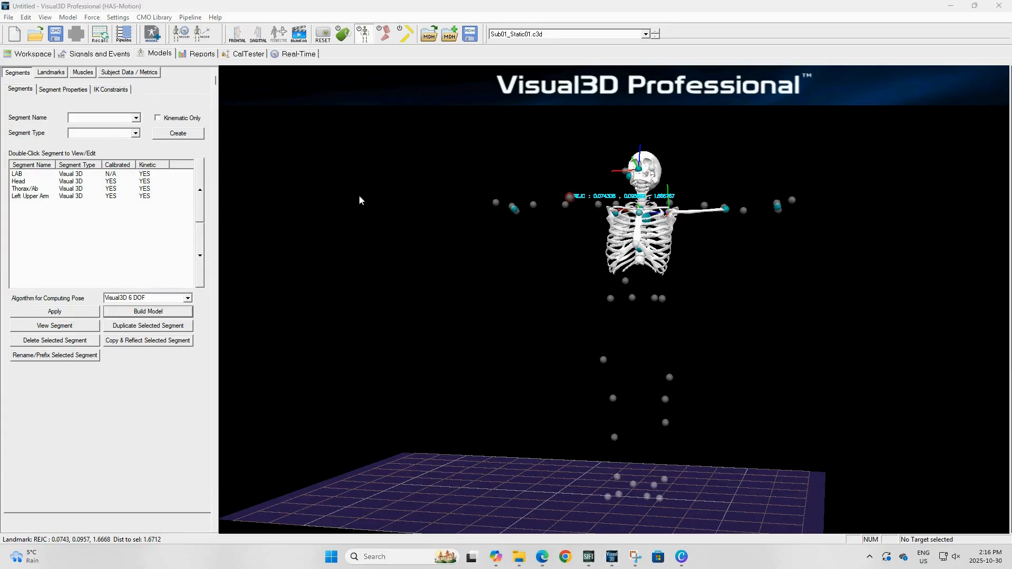
Step: Copy and reflect the Left Upper Arm to create the Right Upper Arm segment, then apply and close it
click(55, 196)
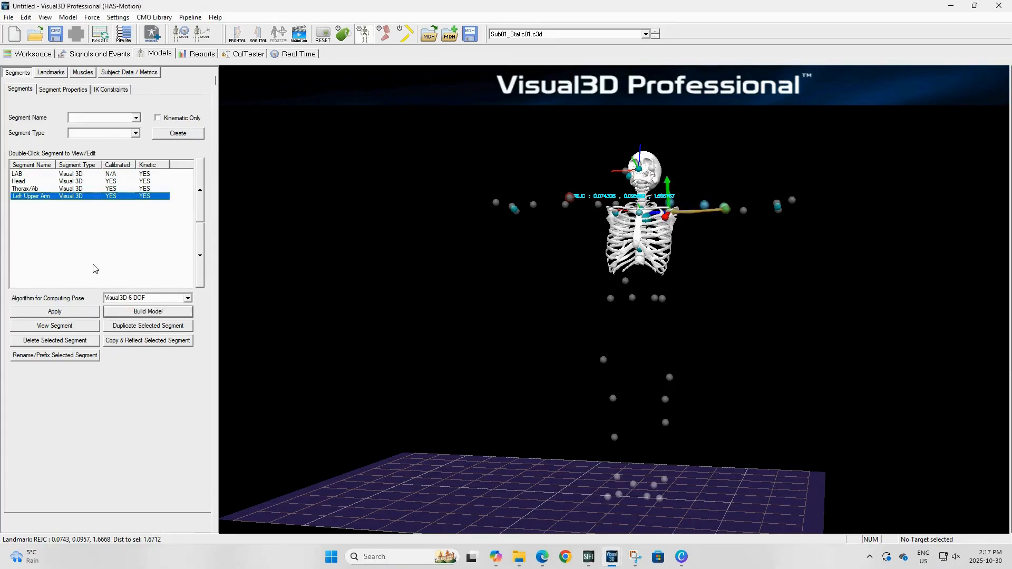
click(129, 340)
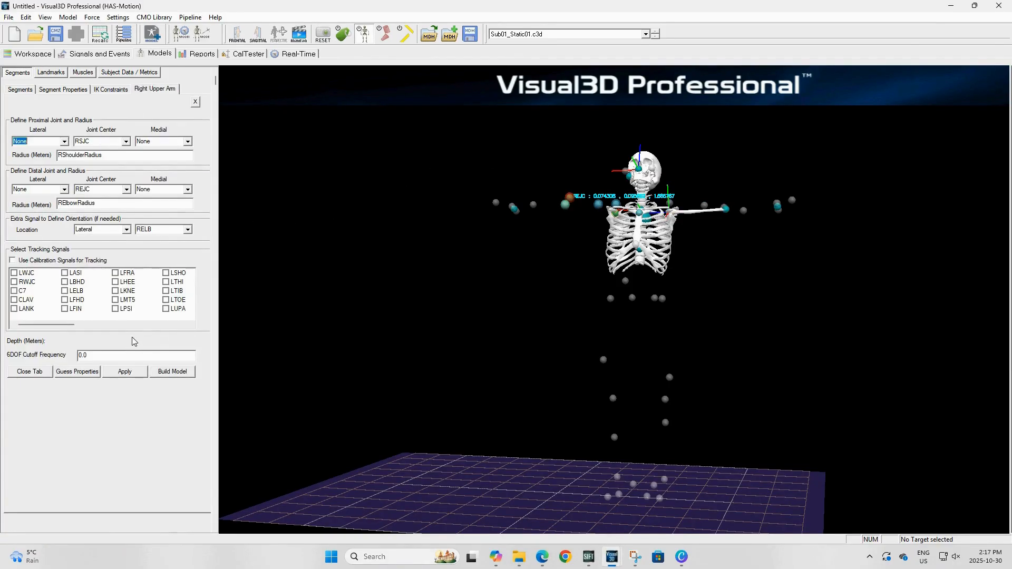
click(123, 372)
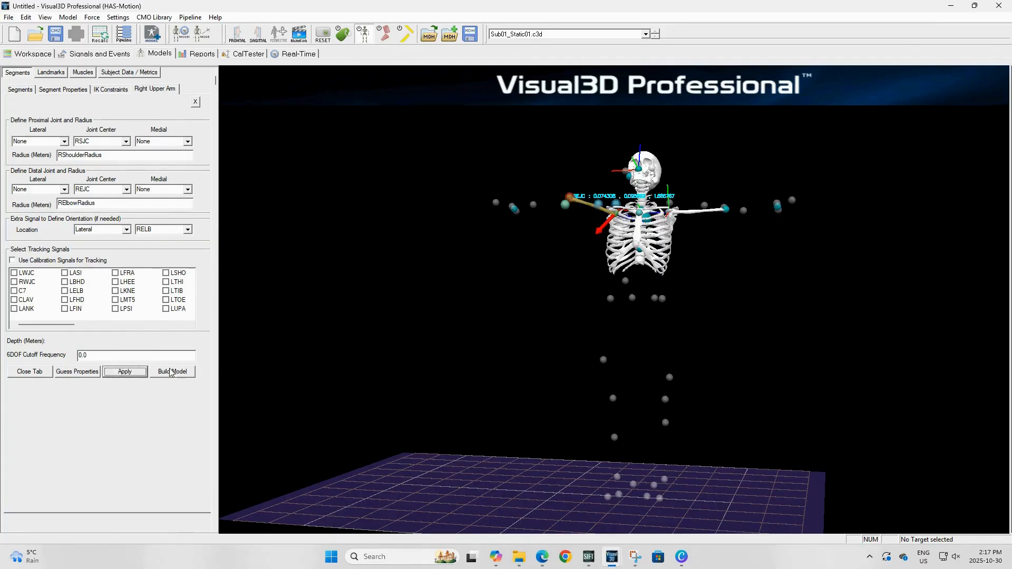
click(42, 374)
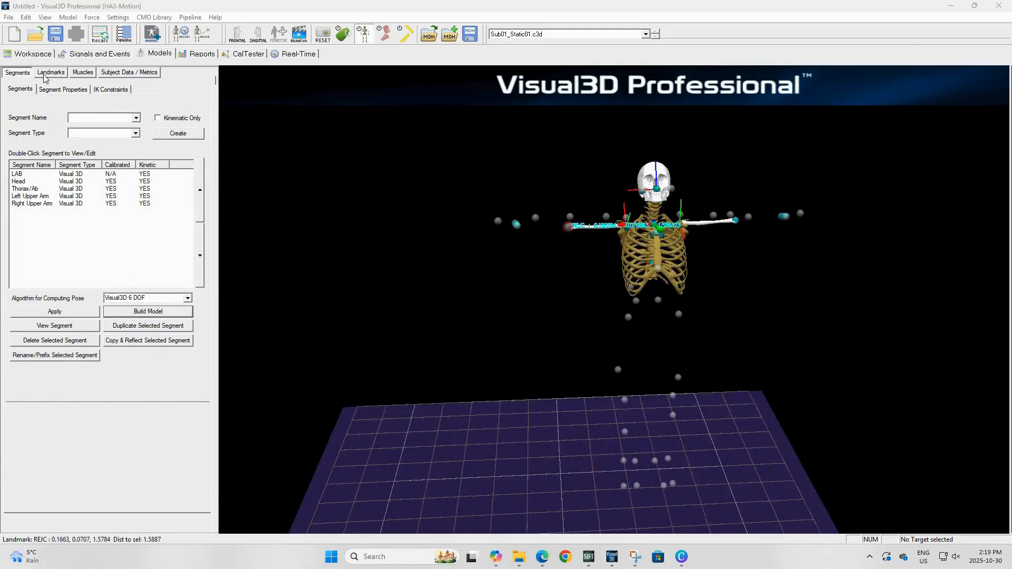
Step: Add a landmark named LEJC_Track based on the existing Left Upper Arm coordinate system
click(56, 75)
click(44, 283)
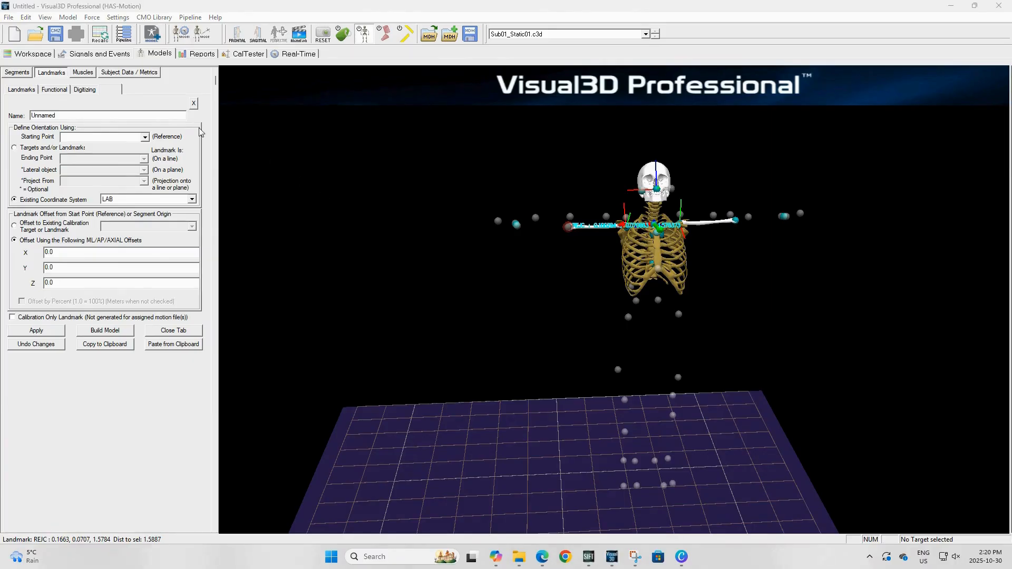
drag(56, 115, 44, 116)
text(L)
click(192, 199)
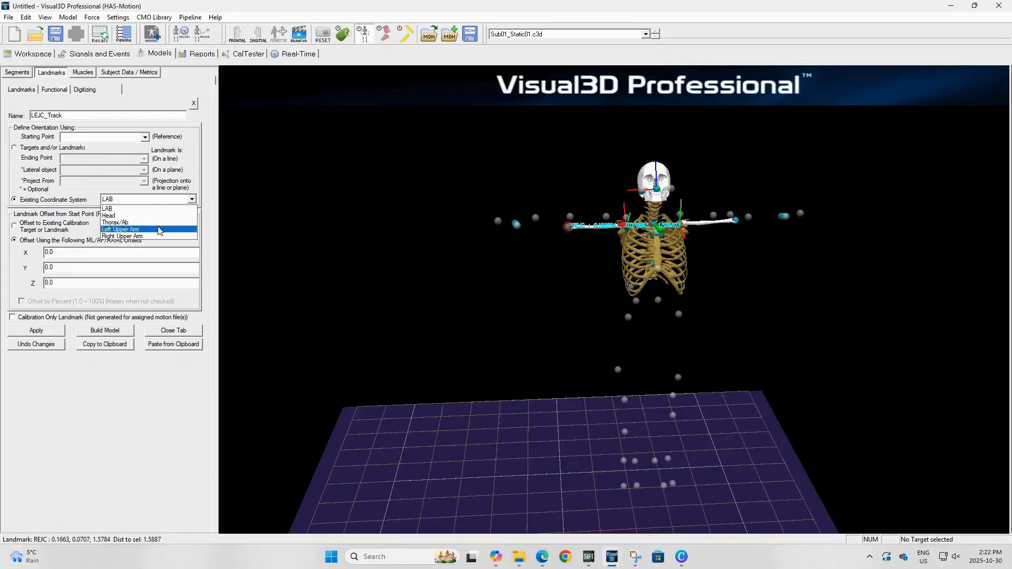
click(159, 230)
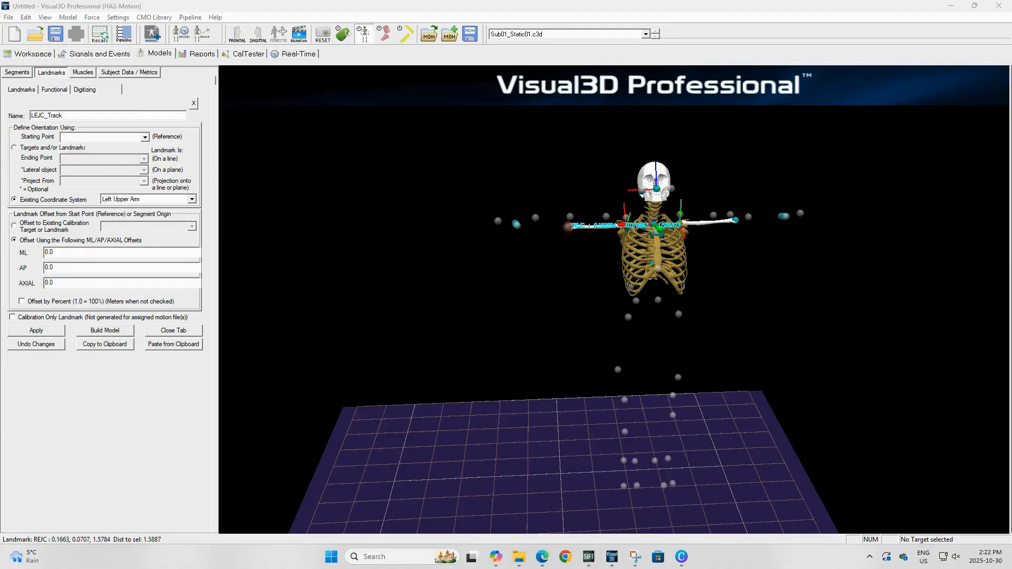
Step: Set LEJC_Track's axial offset to -1 by percent, then apply and close the landmark definition
click(105, 284)
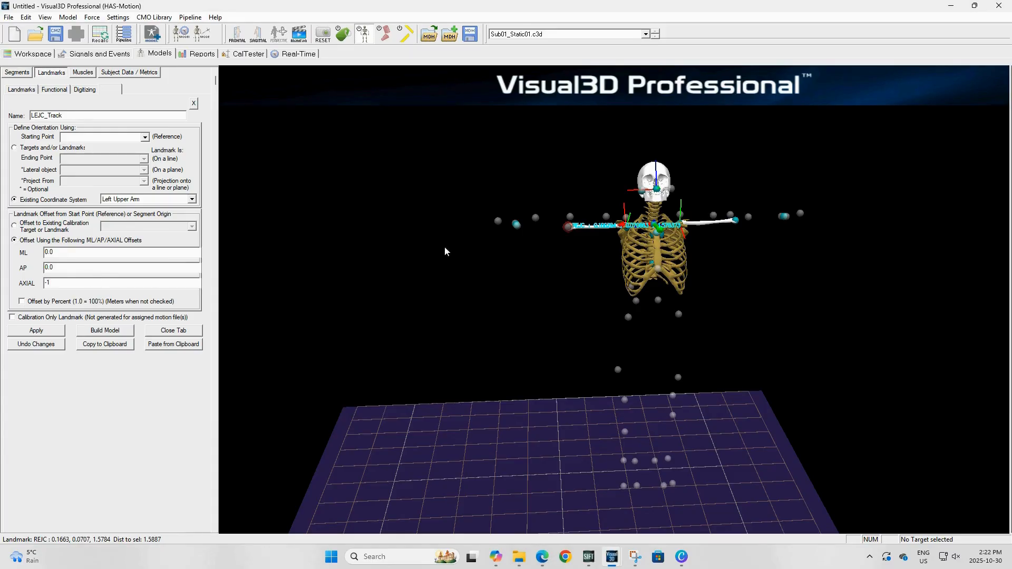
click(26, 305)
click(33, 330)
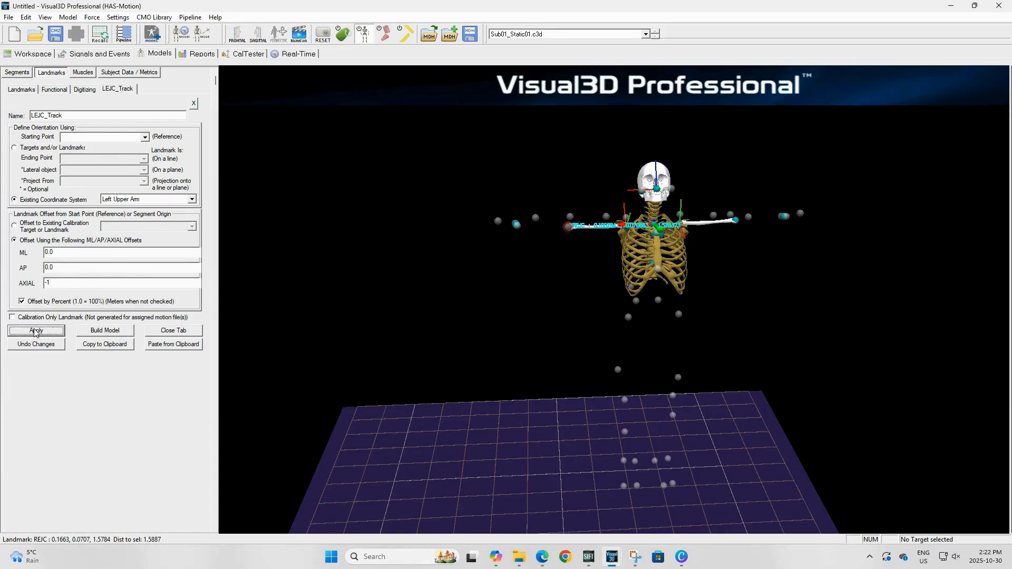
click(169, 332)
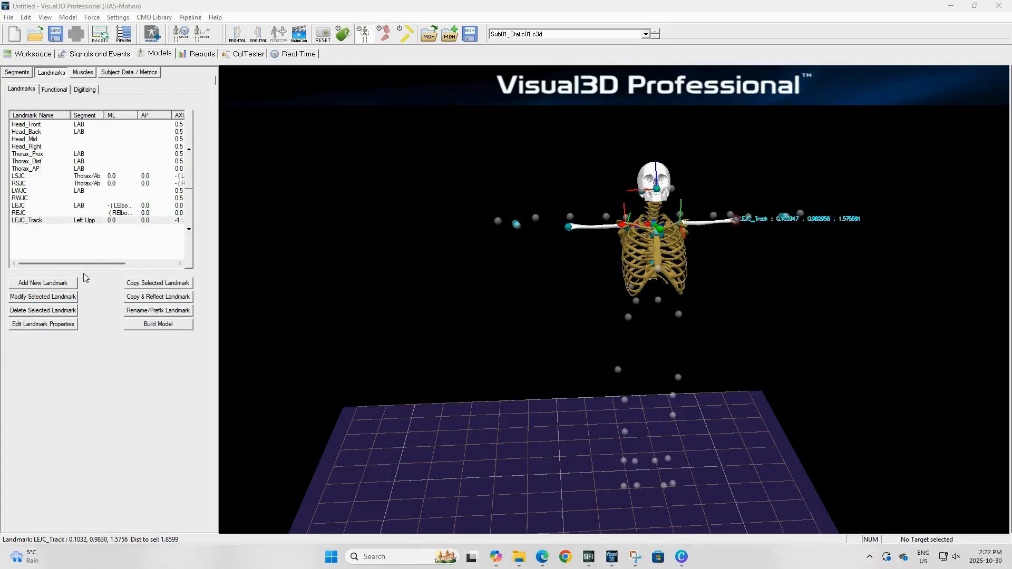
Step: Copy and reflect LEJC_Track to create the REJC_Track landmark, then apply and close it
click(139, 297)
click(47, 332)
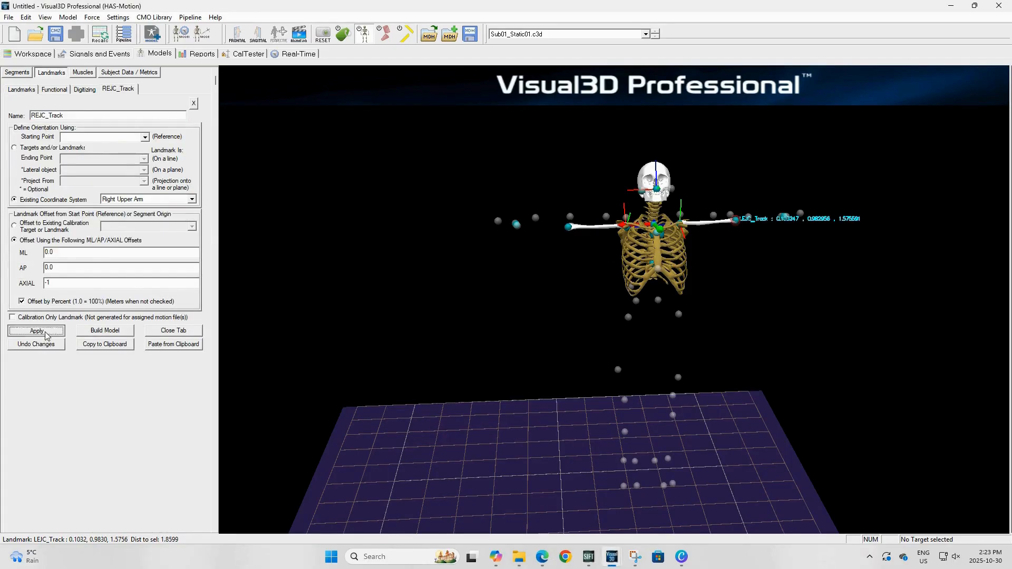
click(160, 332)
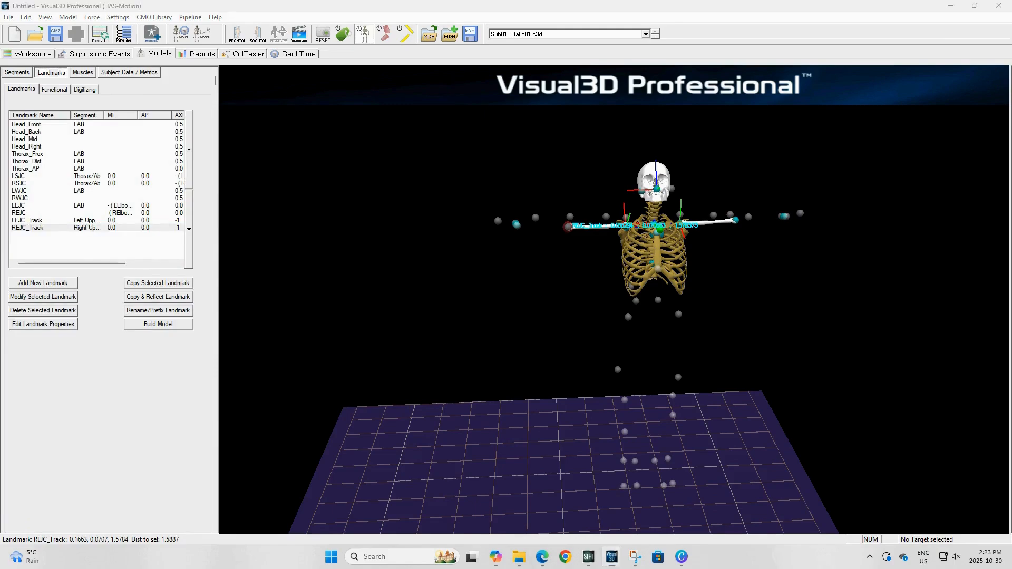
Step: Create a new segment named Left Forearm
click(17, 73)
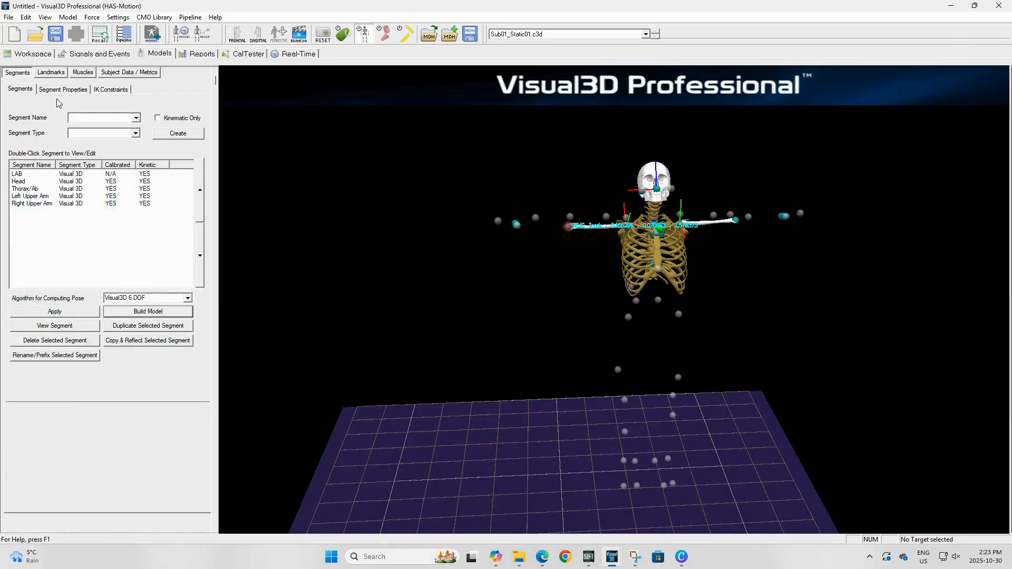
click(82, 118)
text(Left Foream)
click(178, 133)
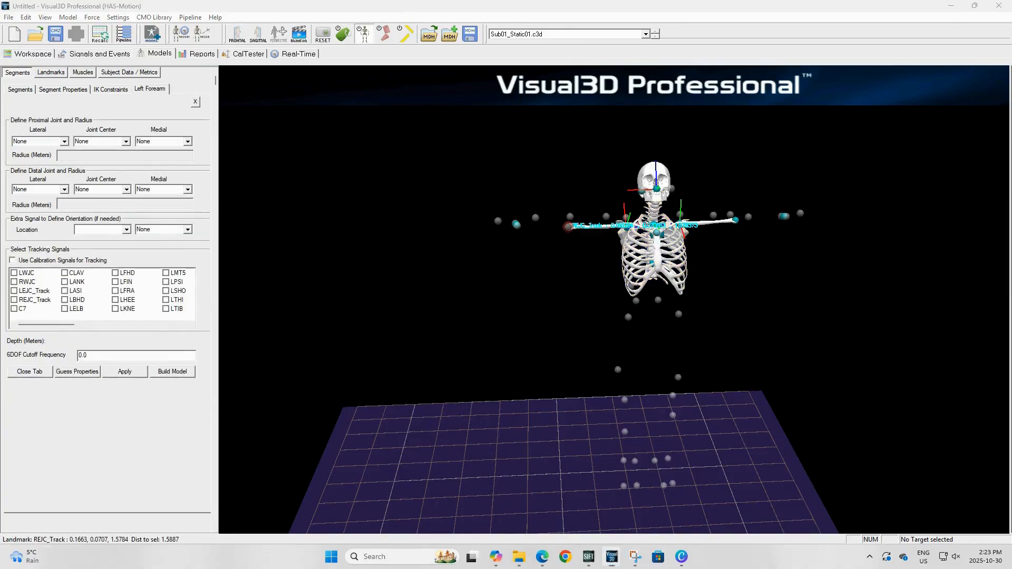
Step: Set the Left Forearm's proximal joint center to LEJC and its distal joint center to LWJC
click(125, 142)
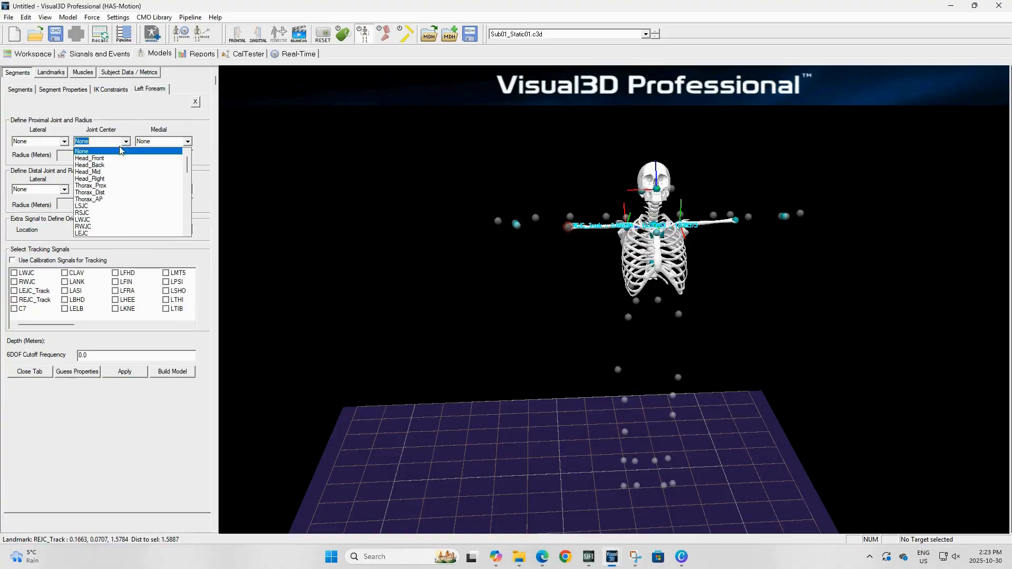
click(103, 233)
click(126, 189)
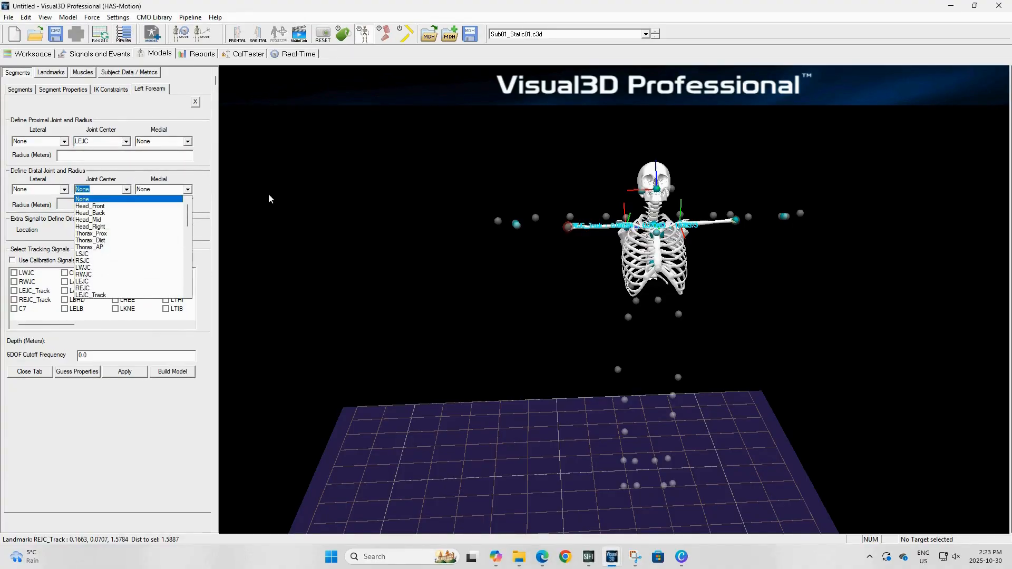
click(125, 191)
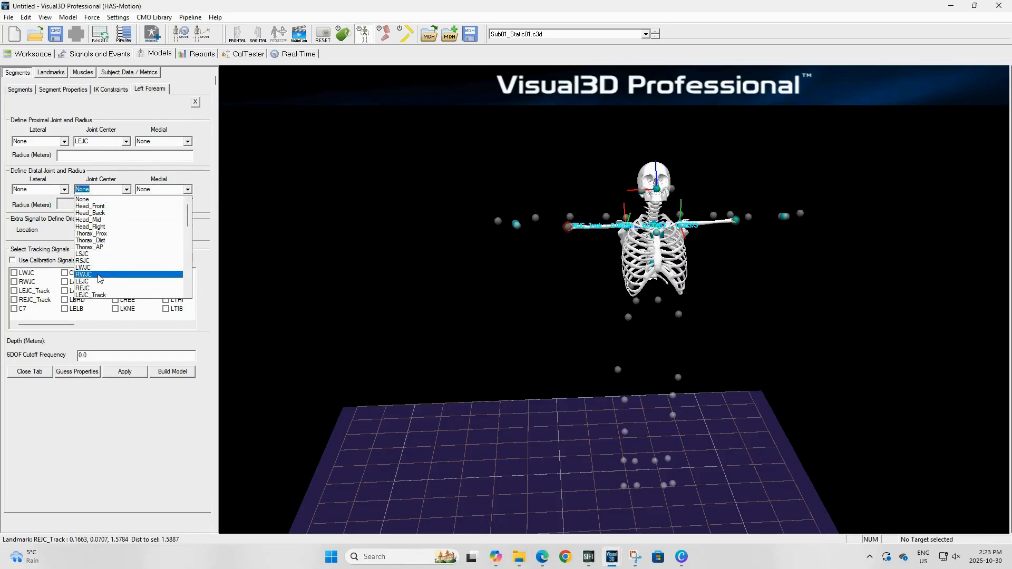
click(103, 268)
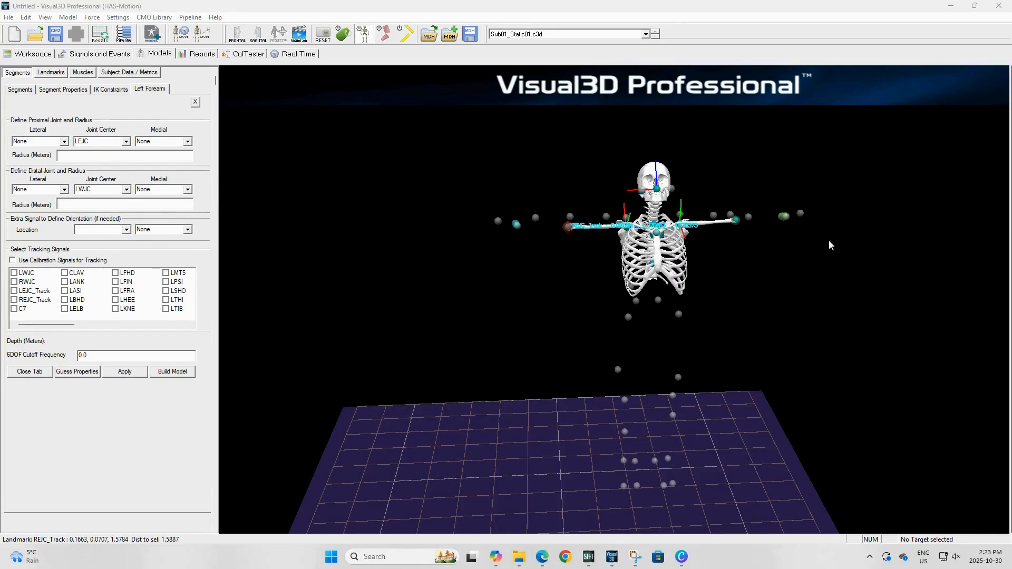
Step: Set the Left Forearm's proximal radius to LElbowRadius and its distal radius to LWristRadius
click(74, 156)
text(LElbowRadius)
click(88, 203)
text(LWristRadius)
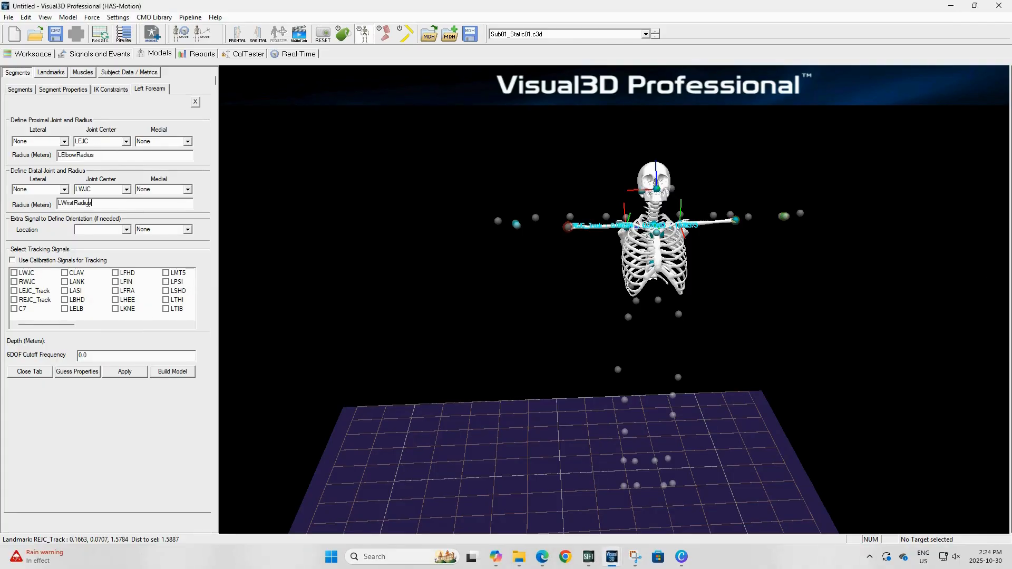
Step: Define the Left Forearm's orientation with LWRB as the extra signal at the medial location
click(126, 229)
click(120, 241)
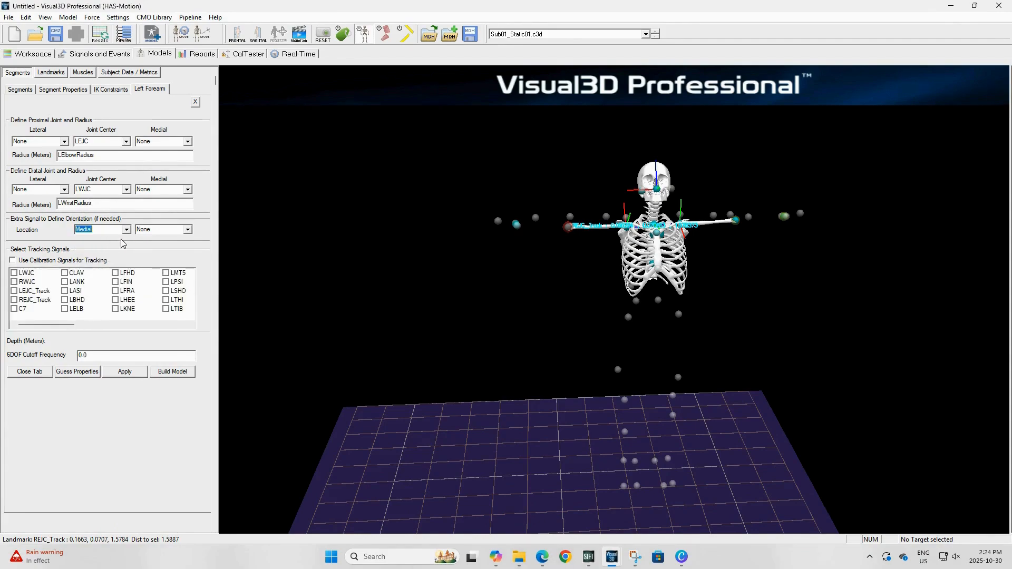
click(188, 230)
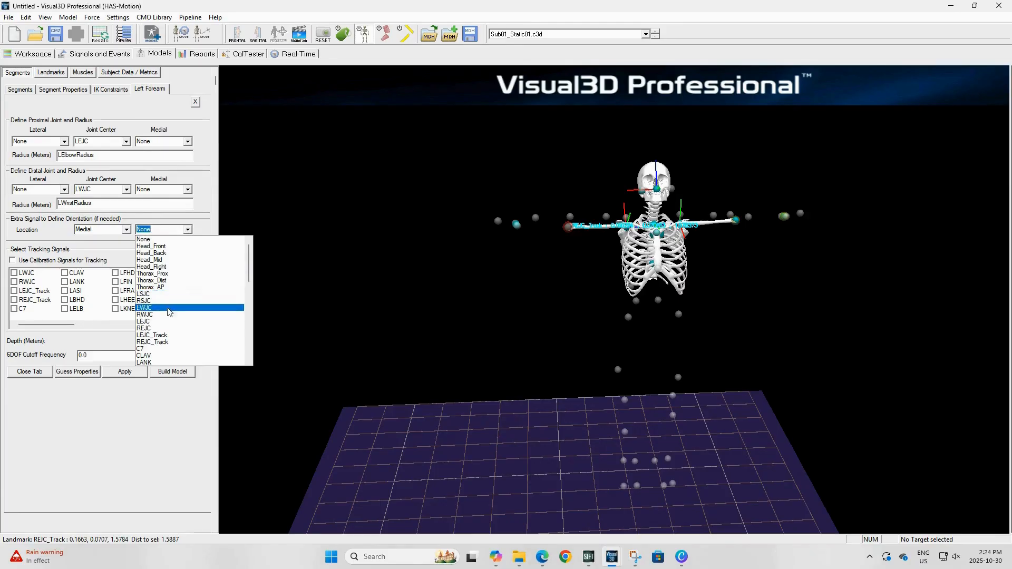
scroll(169, 324, down, 3)
scroll(169, 325, down, 4)
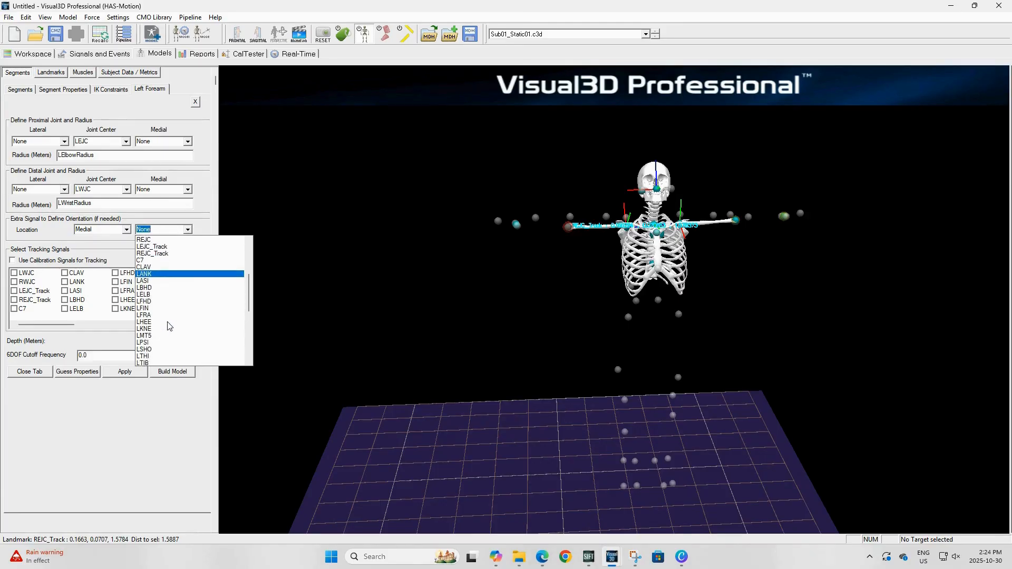
click(151, 335)
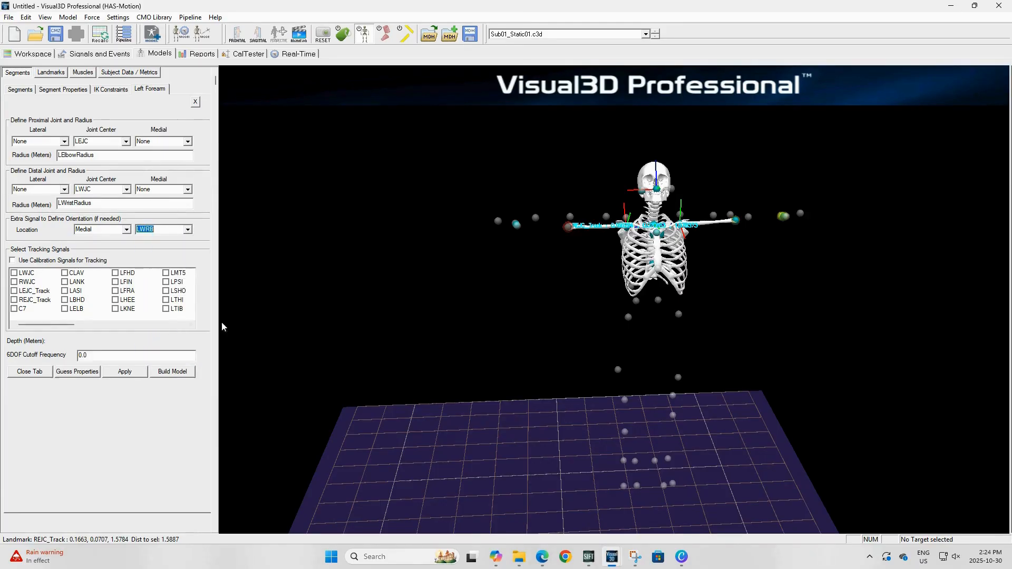
Step: Select LEJC_Track, LFRA, LWRA and LWRB as the Left Forearm's tracking signals, then apply, build the model and close the segment definition
click(13, 292)
click(116, 291)
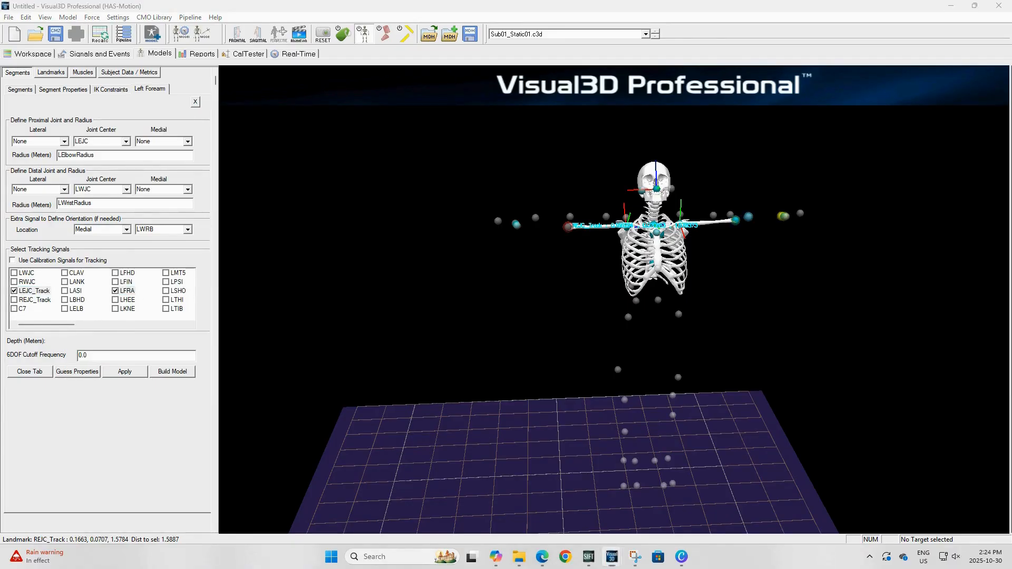
drag(42, 325, 57, 326)
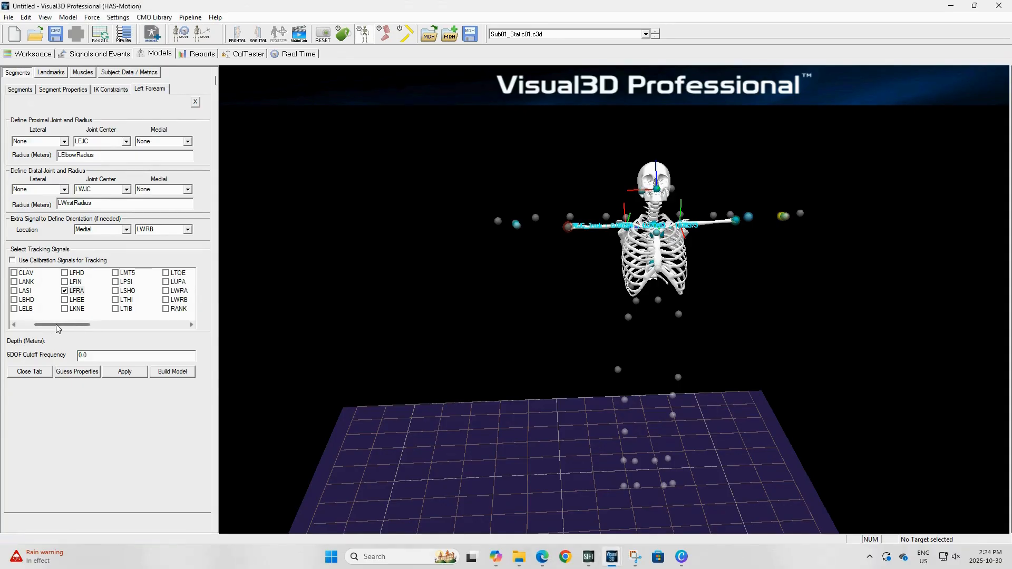
click(166, 291)
click(165, 300)
click(119, 370)
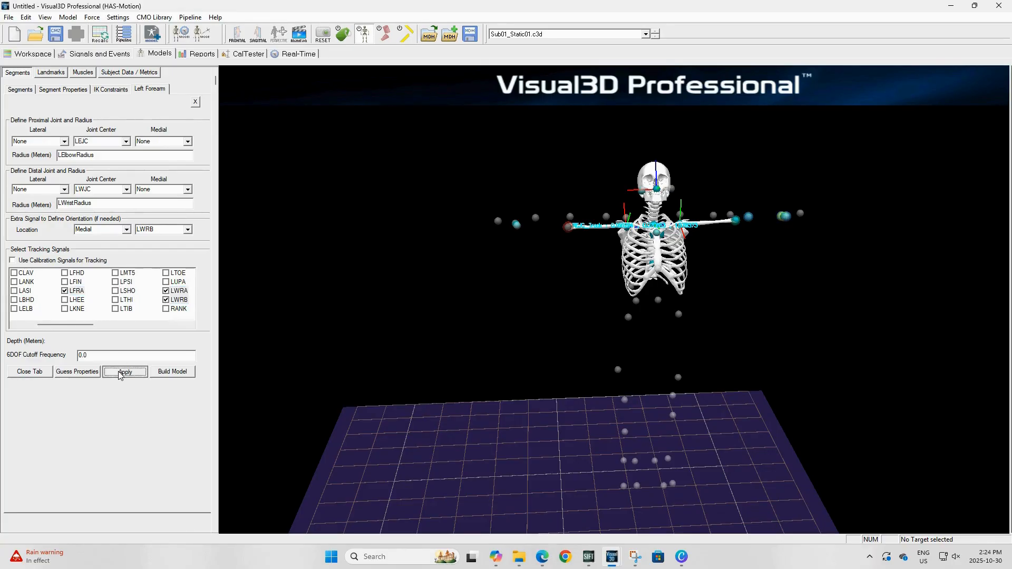
click(169, 372)
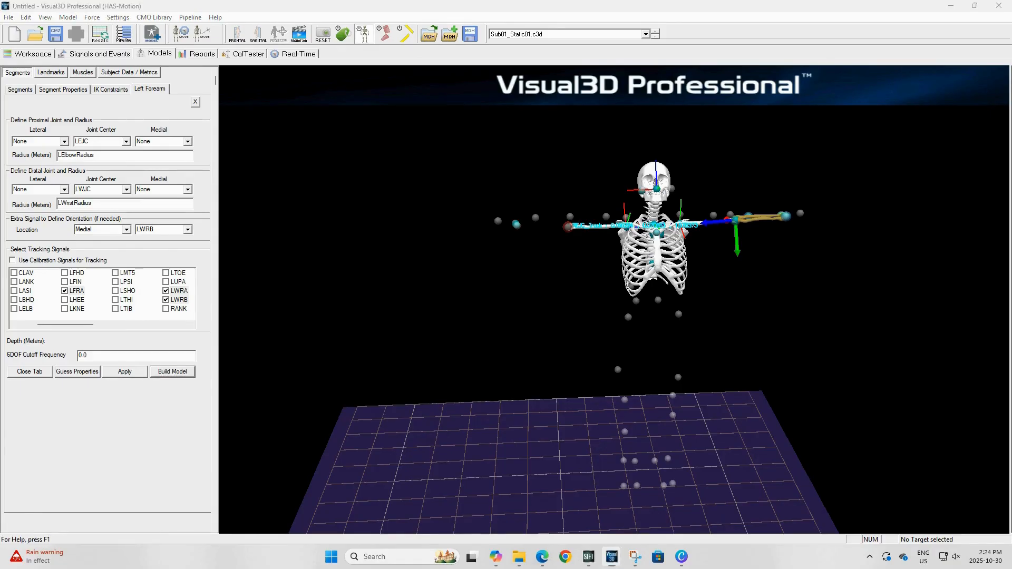
click(32, 373)
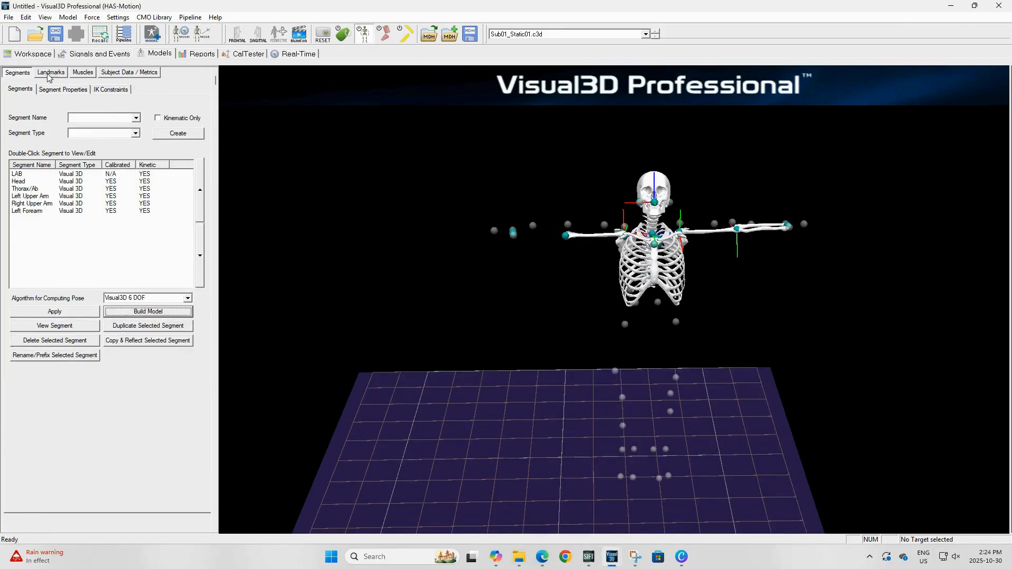
Step: Copy and reflect the Left Forearm to create the Right Forearm segment, then apply and close it
click(28, 212)
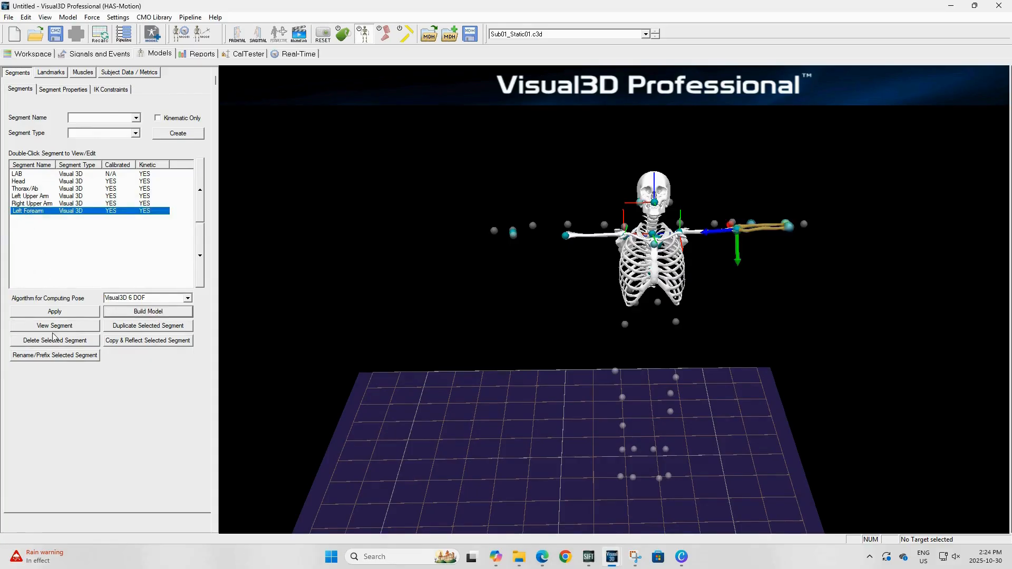
click(125, 341)
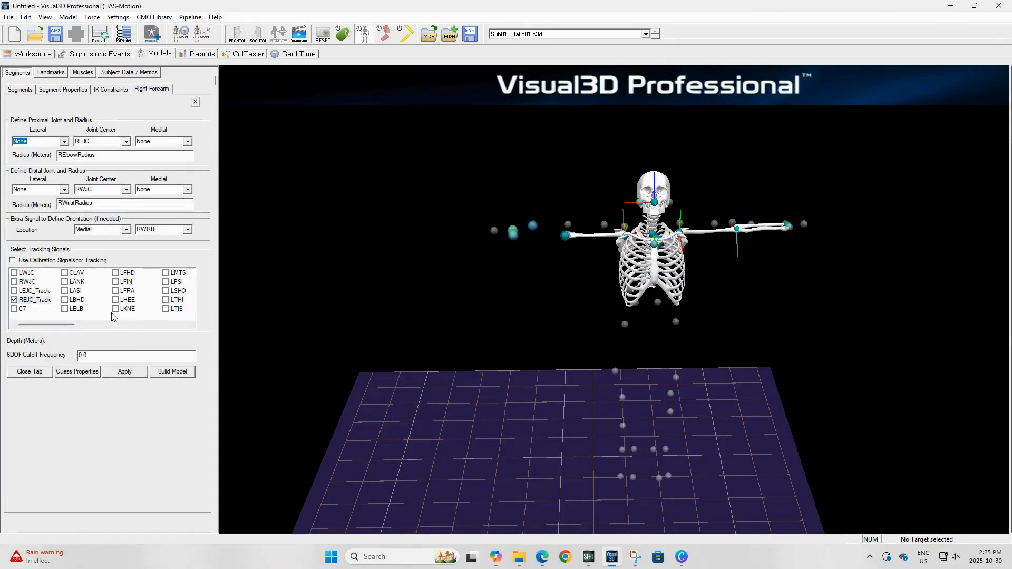
click(127, 372)
click(31, 372)
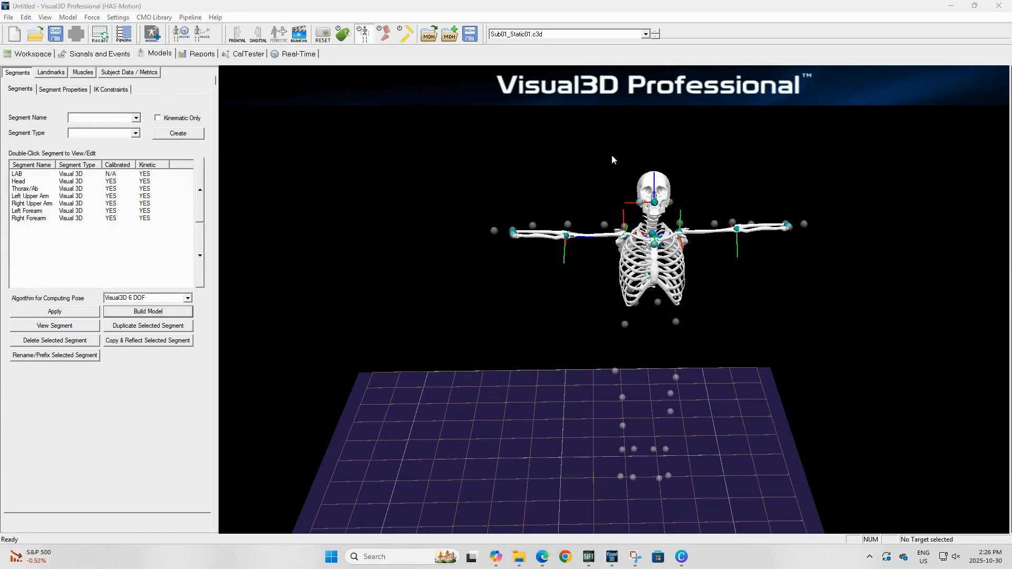
Step: Add a landmark named LHJC defined by targets, with starting point LFIN, ending point LWRA and lateral object LWJC
click(36, 74)
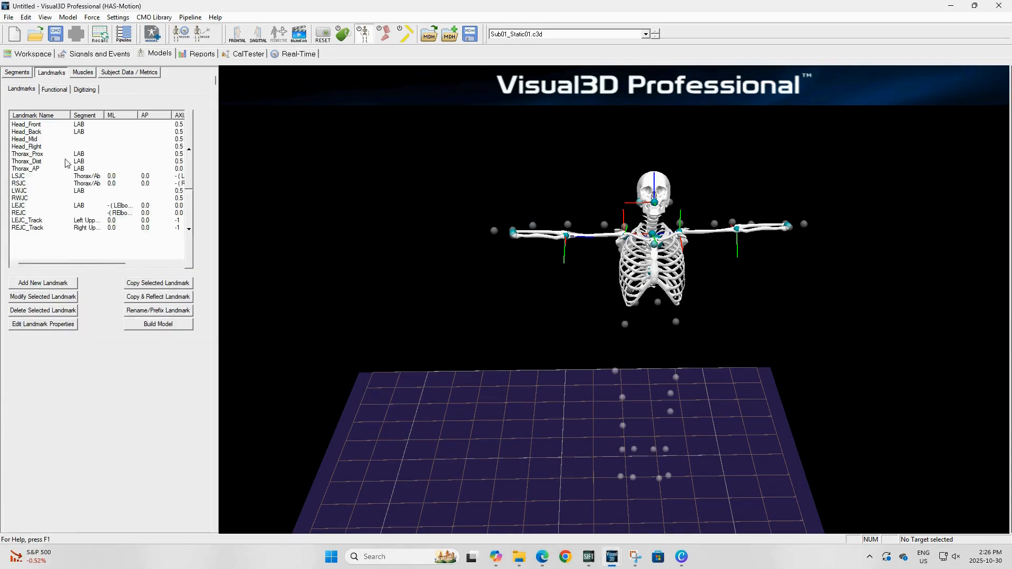
click(42, 283)
text(LHJC)
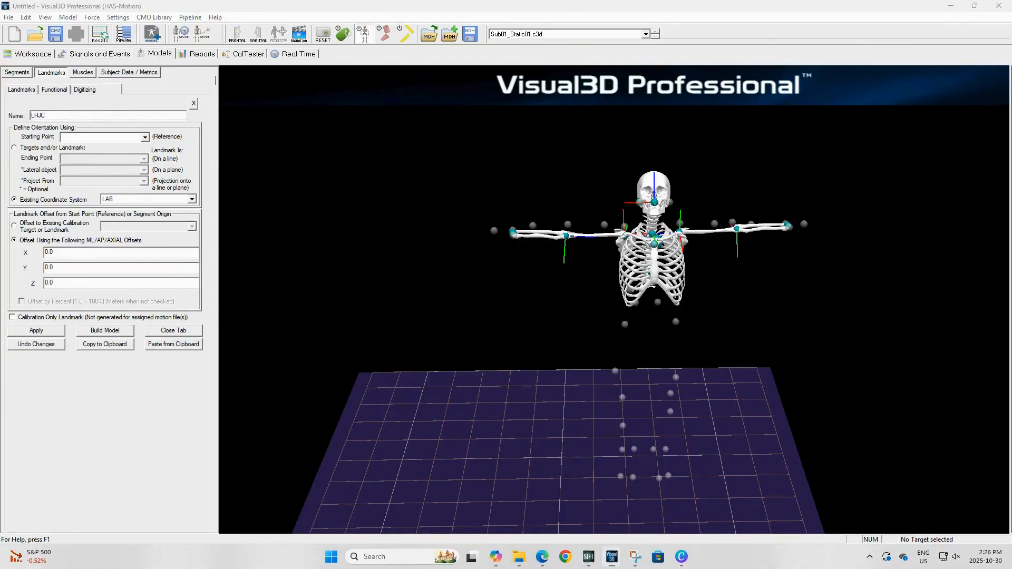
click(14, 148)
click(78, 137)
text(LFIN)
click(77, 160)
text(LWRA)
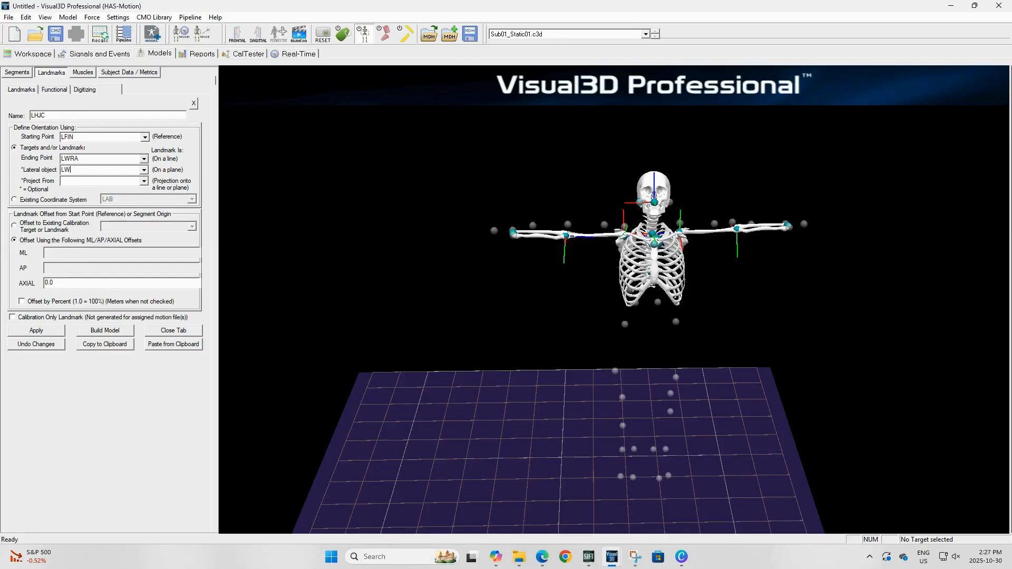
text(LWJC)
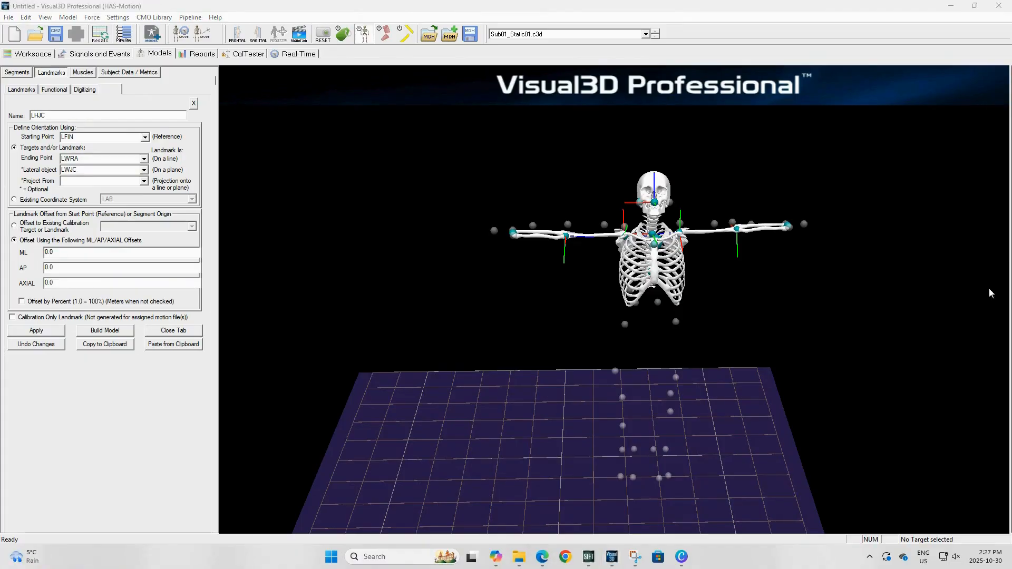
Step: Set LHJC's ML offset to -( LHandOffset + MarkerRadius ), make it a calibration-only landmark, then apply and close it
click(145, 256)
key(BackSpace)
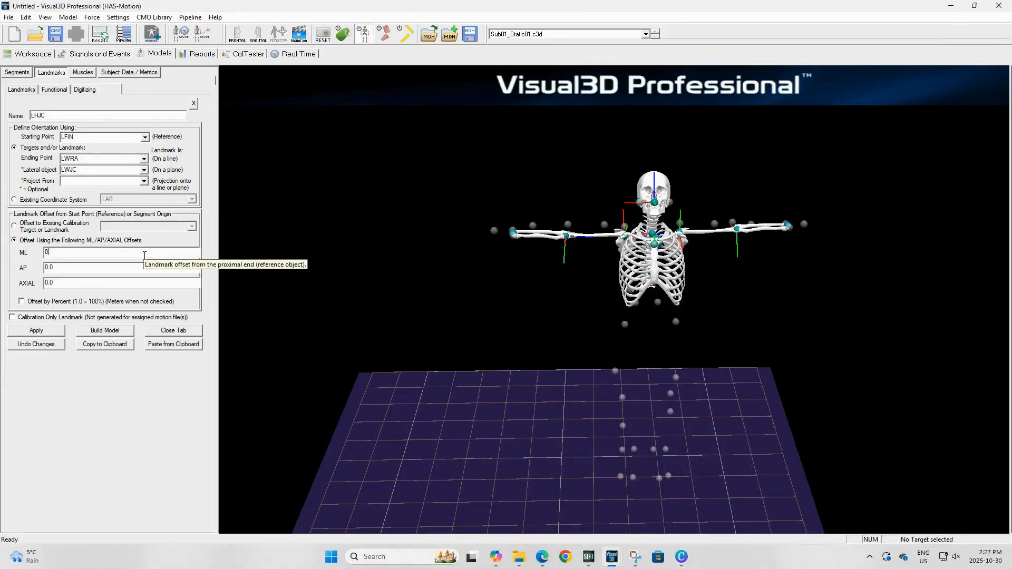
key(ctrl+v)
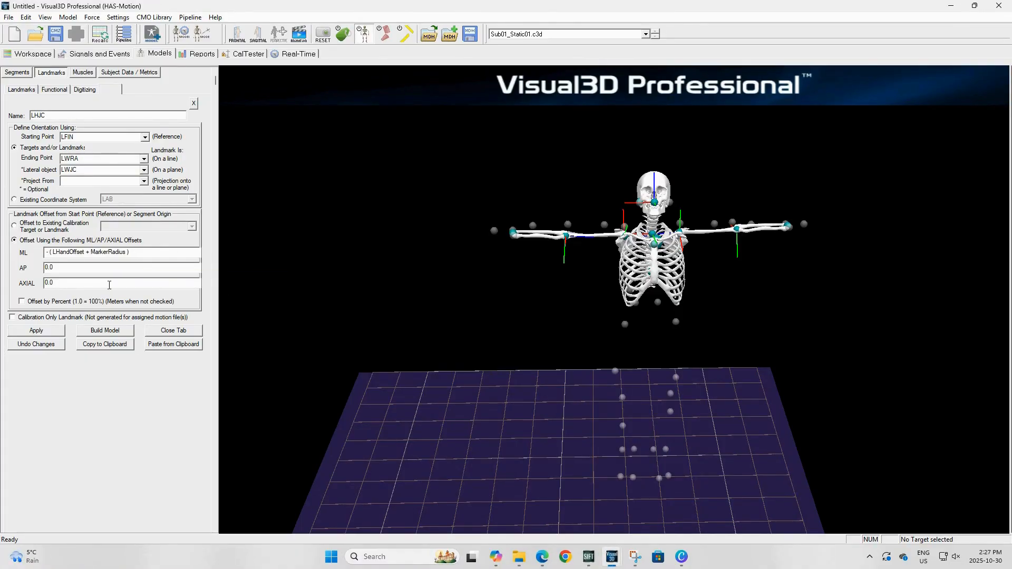
click(14, 318)
click(33, 331)
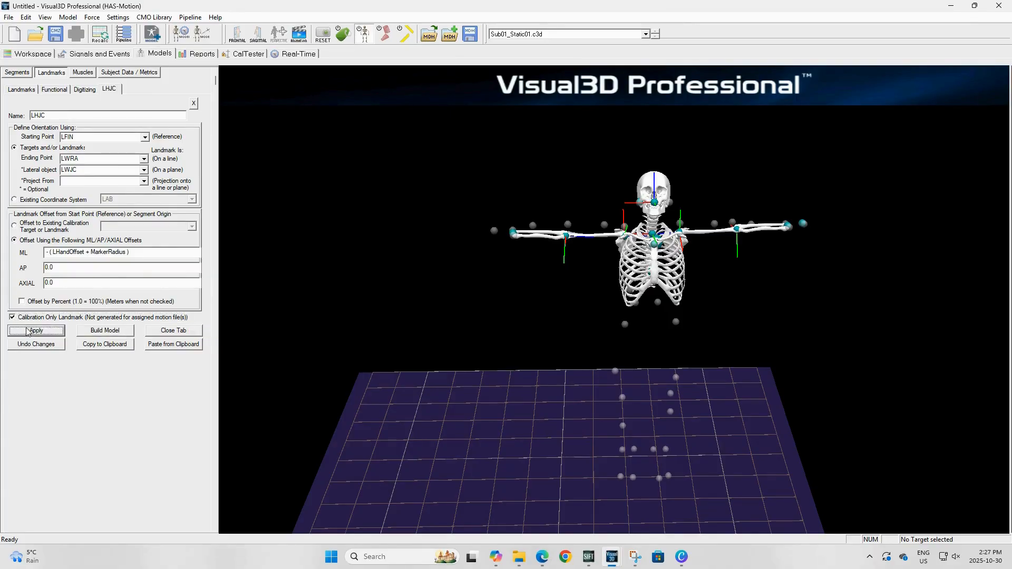
click(160, 331)
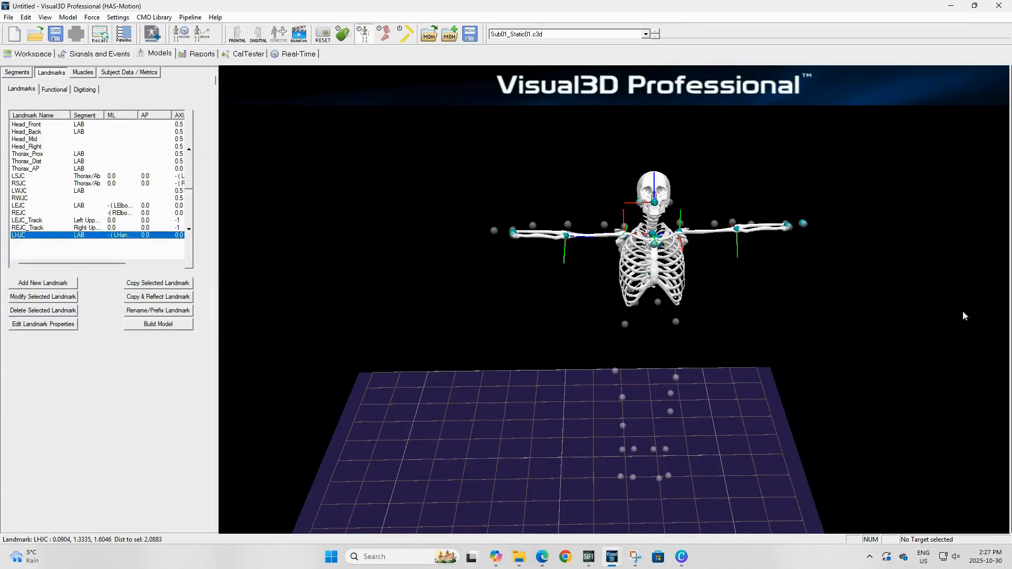
Step: Copy and reflect LHJC to create the RHJC landmark, then apply and close it
click(143, 297)
click(54, 332)
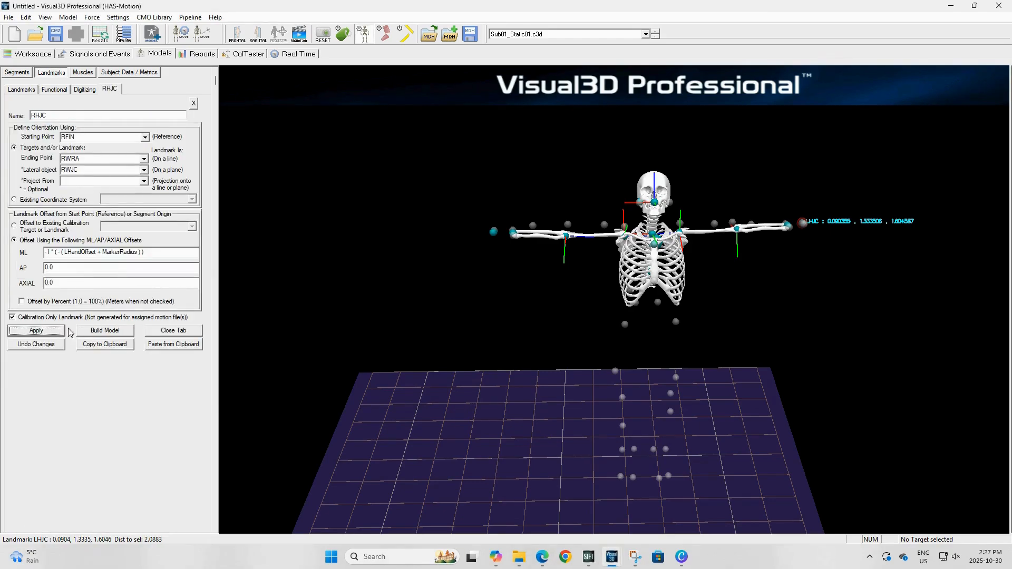
click(155, 330)
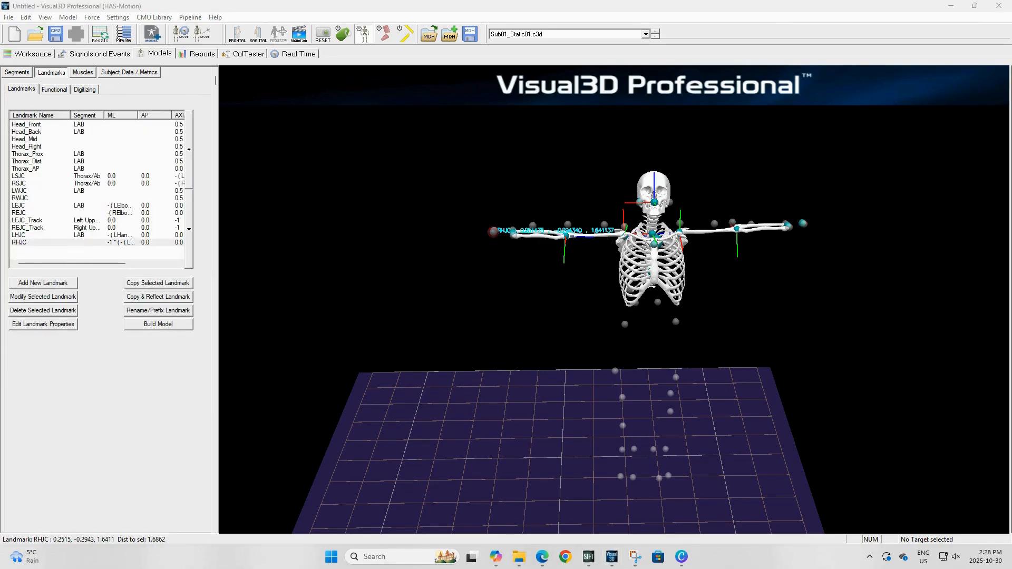
Step: Create a new Visual 3D segment named Left Hand
click(17, 72)
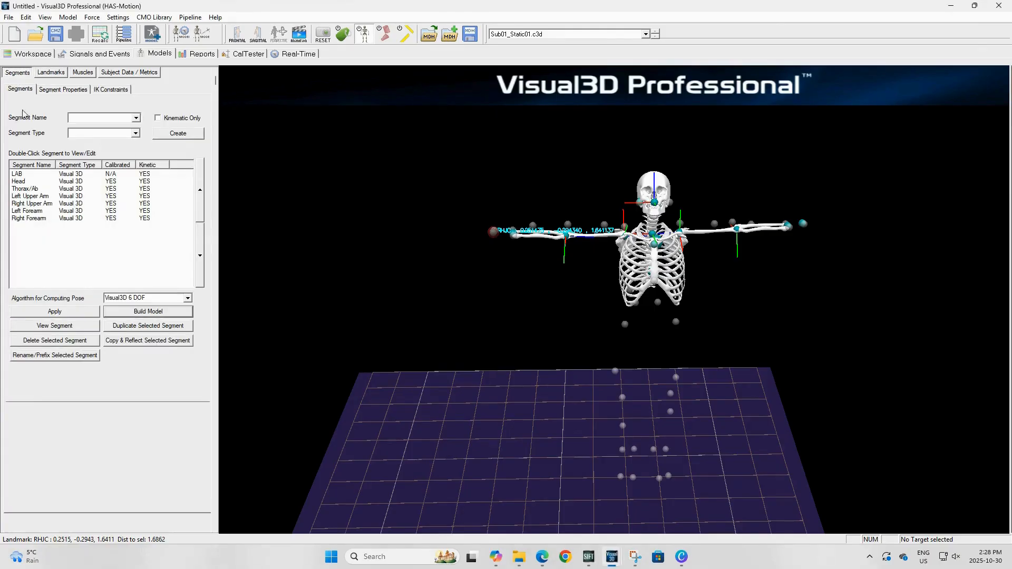
click(94, 119)
text(Left )
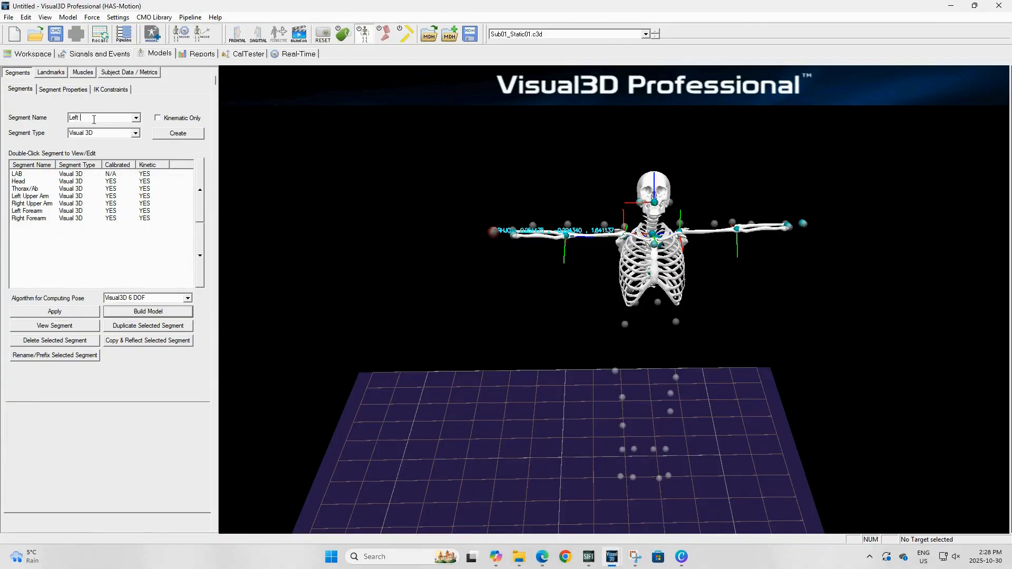
text(a)
key(super+h)
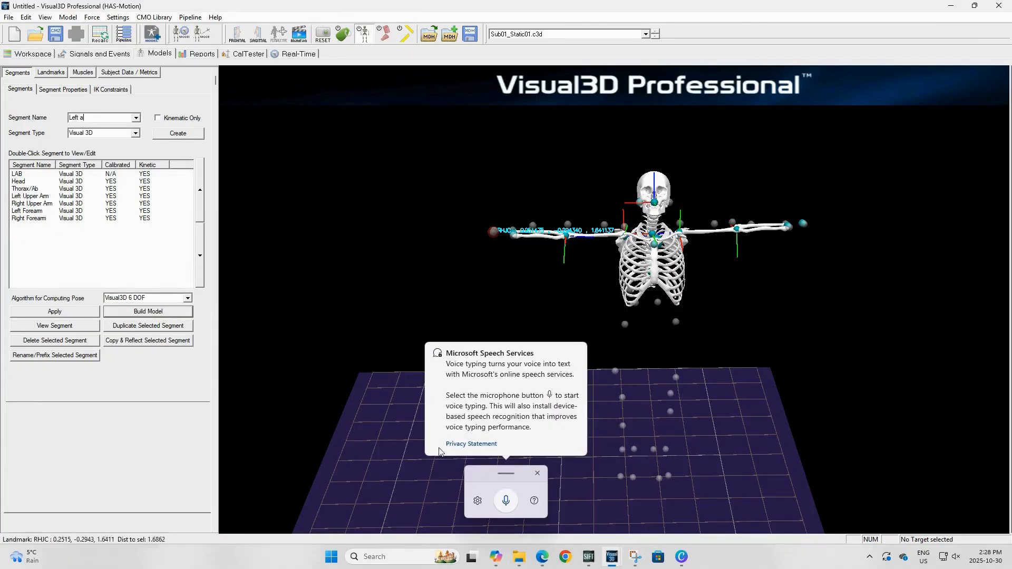
click(537, 473)
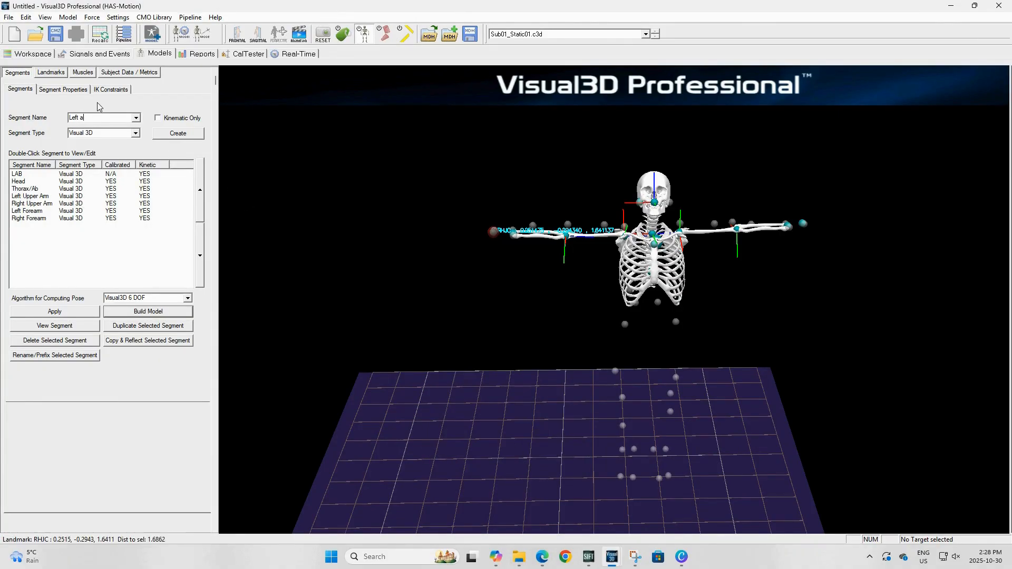
text(Hand)
click(180, 133)
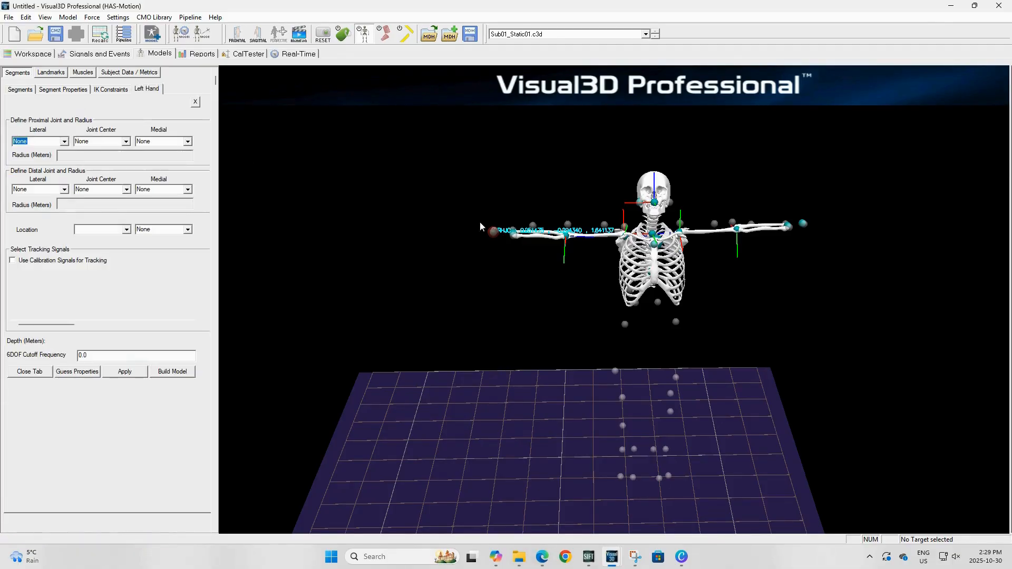
Step: Define the Left Hand's proximal joint as LWJC with radius LWristRadius and its distal joint as LHJC with radius LHandOffset
click(86, 141)
text(LWJC)
click(121, 156)
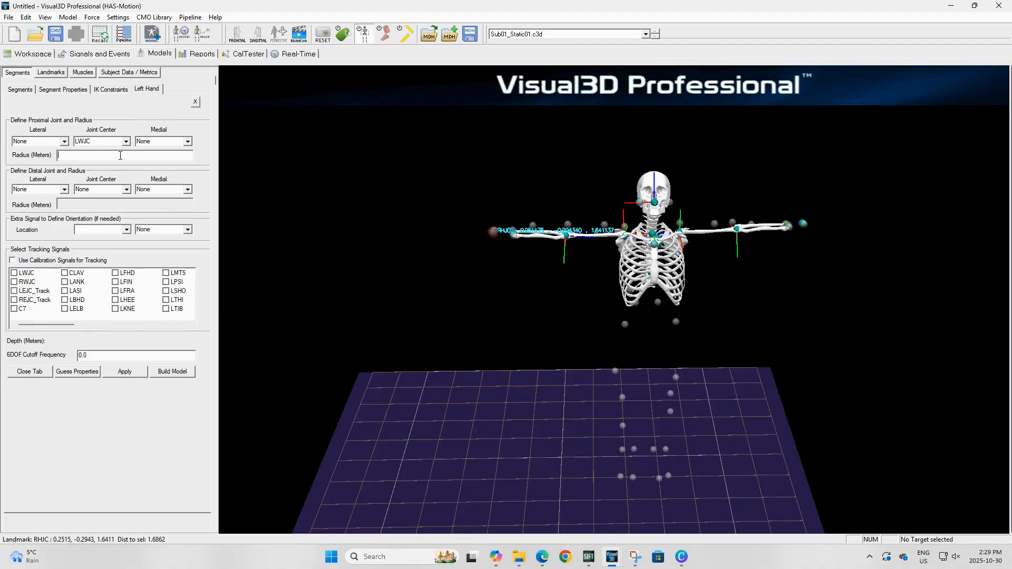
key(ctrl+v)
click(94, 188)
text(LHJC)
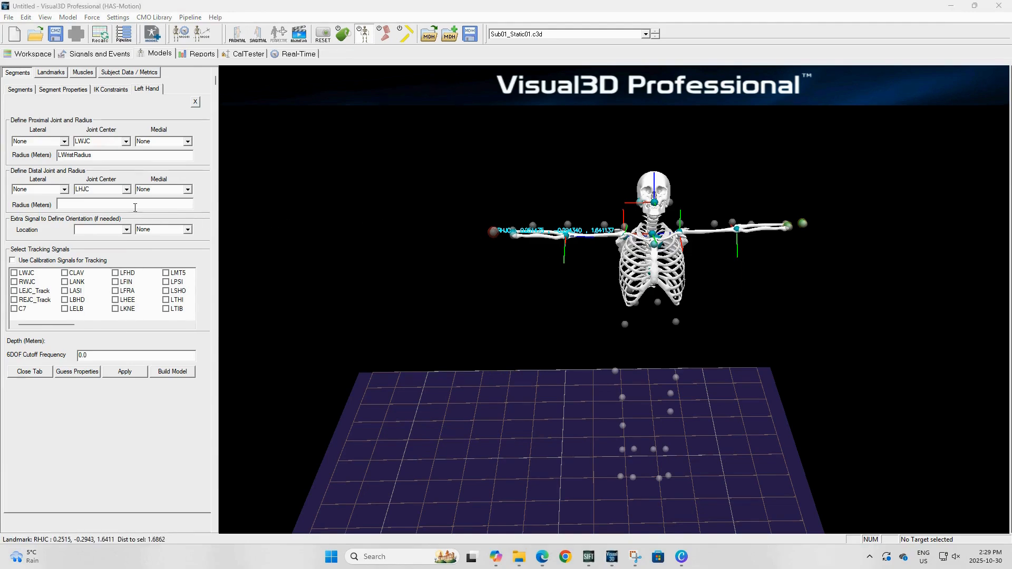
text(LHandOffset)
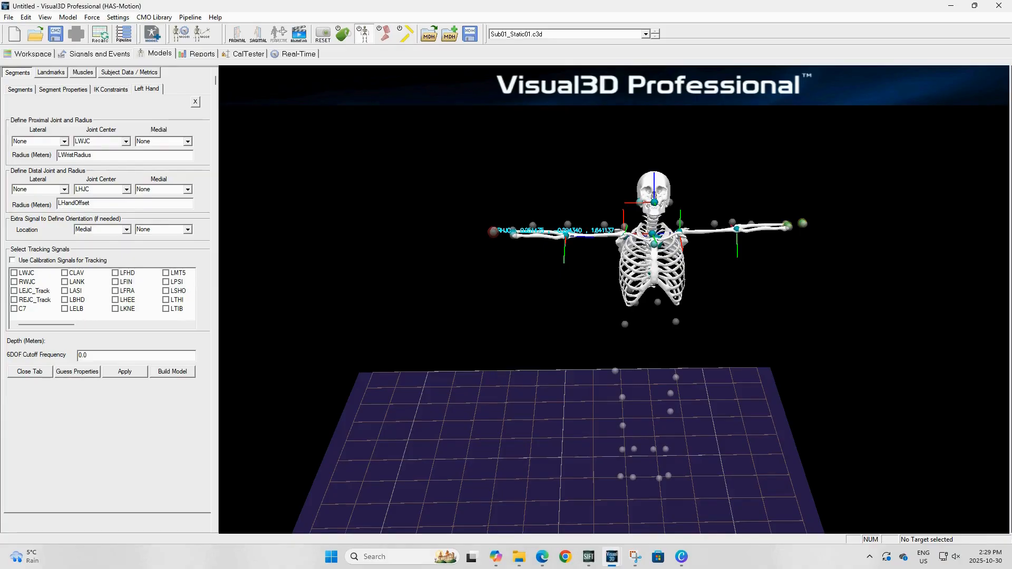
Step: Set LWRB as the Left Hand's medial orientation signal, track it with LFIN, LWRA and LWRB, then apply and close it
click(153, 230)
text(LWRB)
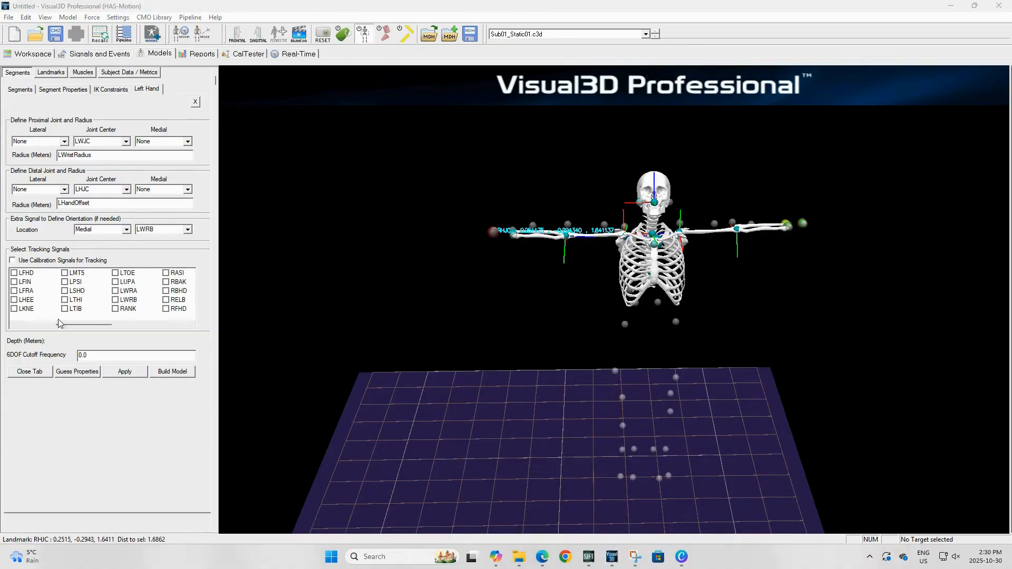
click(21, 282)
click(116, 292)
click(116, 300)
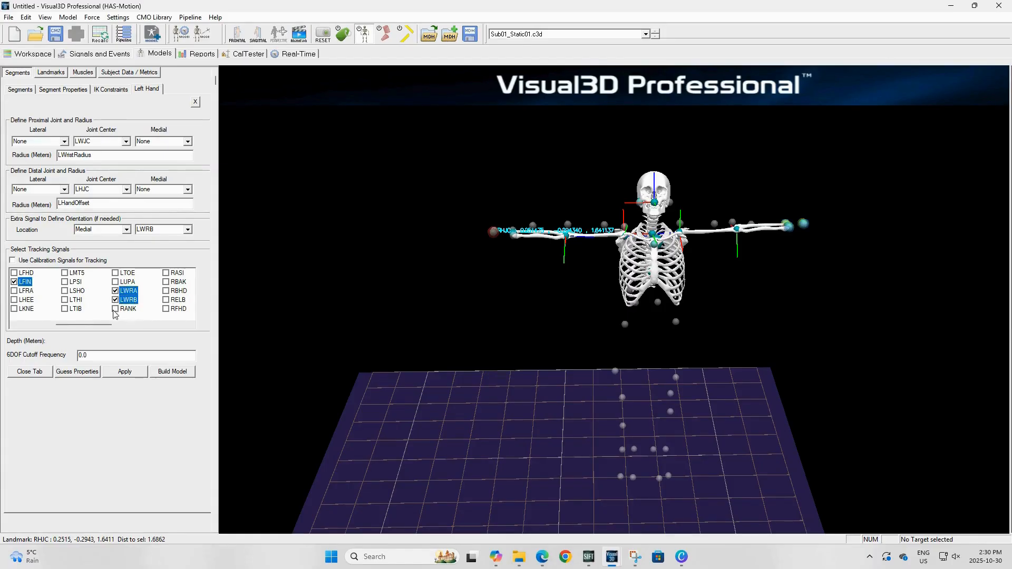
click(116, 373)
click(30, 372)
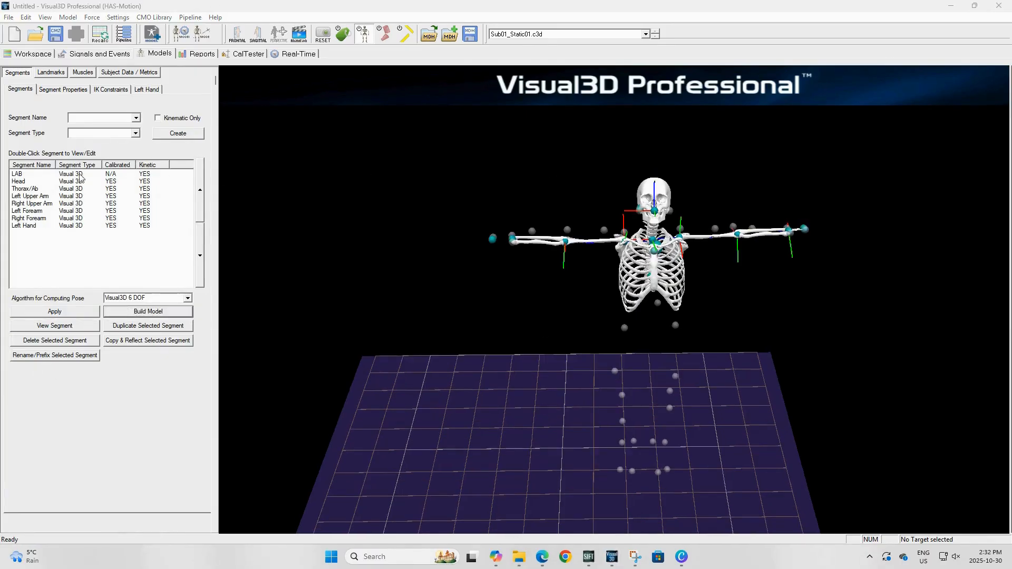
Step: Set the scale height of the Left Hand's graphic model to 255 and return to the segment list
double_click(29, 226)
click(67, 91)
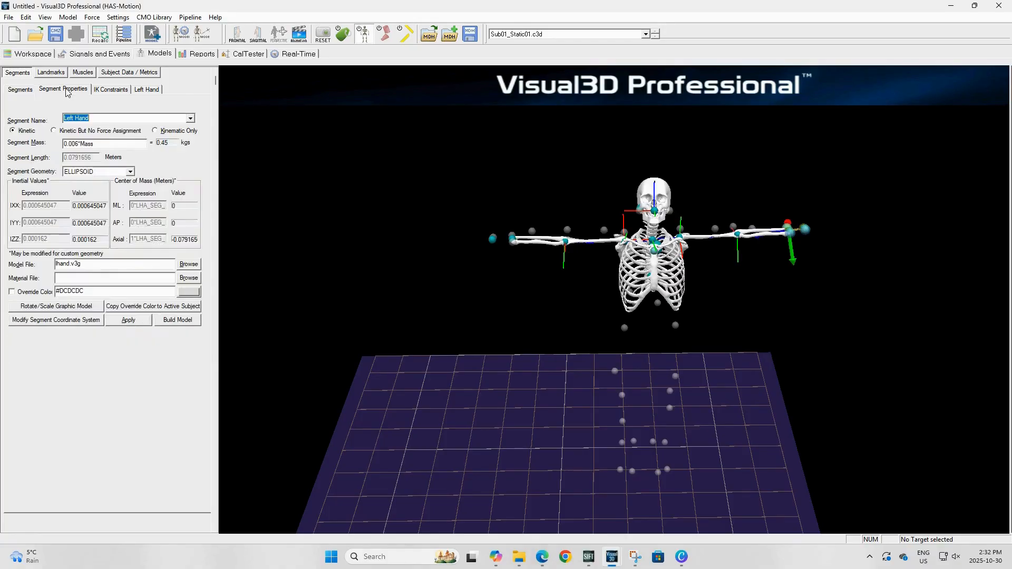
click(33, 307)
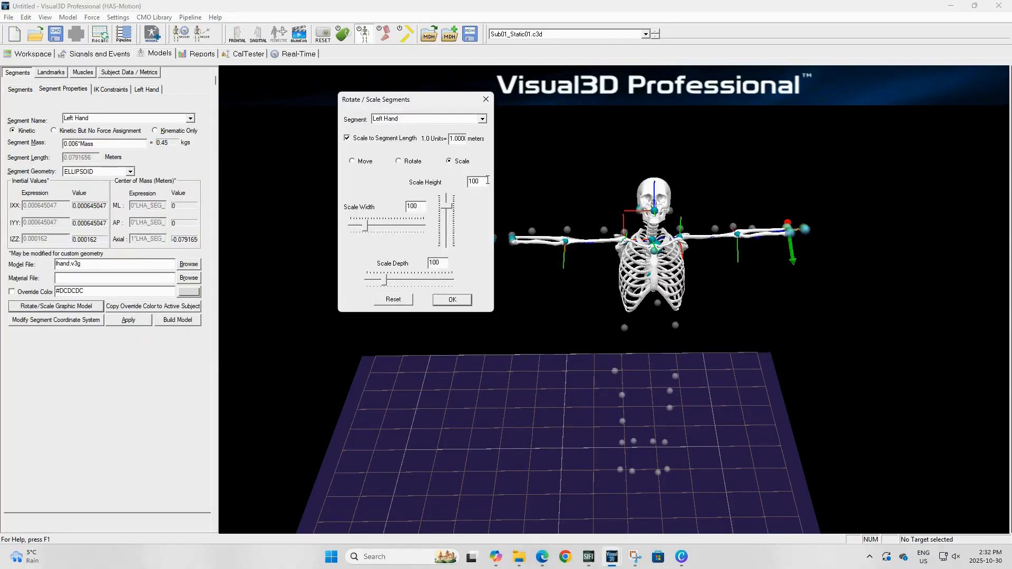
key(BackSpace)
text(5)
key(BackSpace)
key(BackSpace)
text(255)
click(449, 300)
click(19, 91)
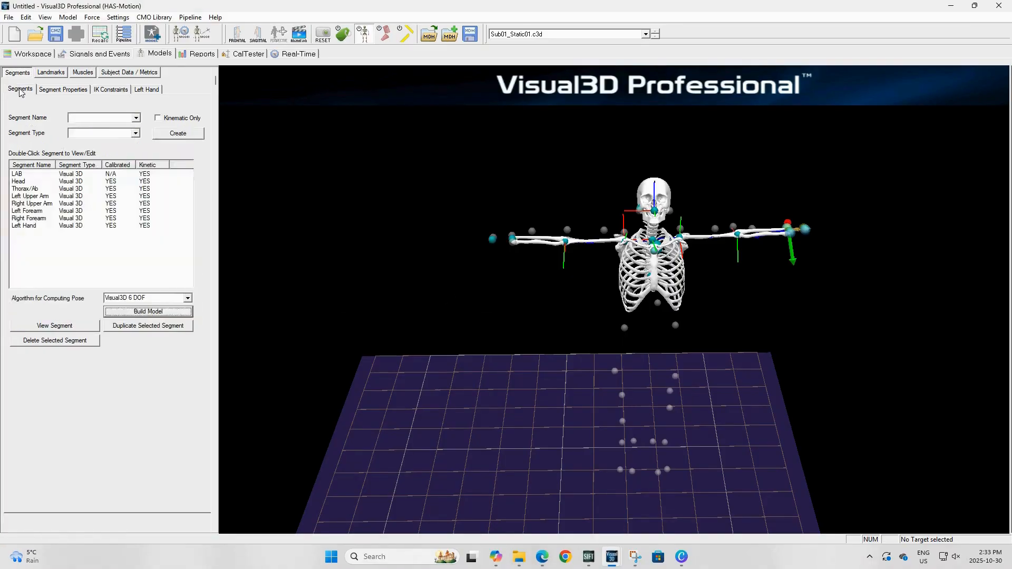
Step: Copy and reflect the Left Hand segment to create the Right Hand, then apply and close it
click(32, 226)
click(148, 341)
click(118, 372)
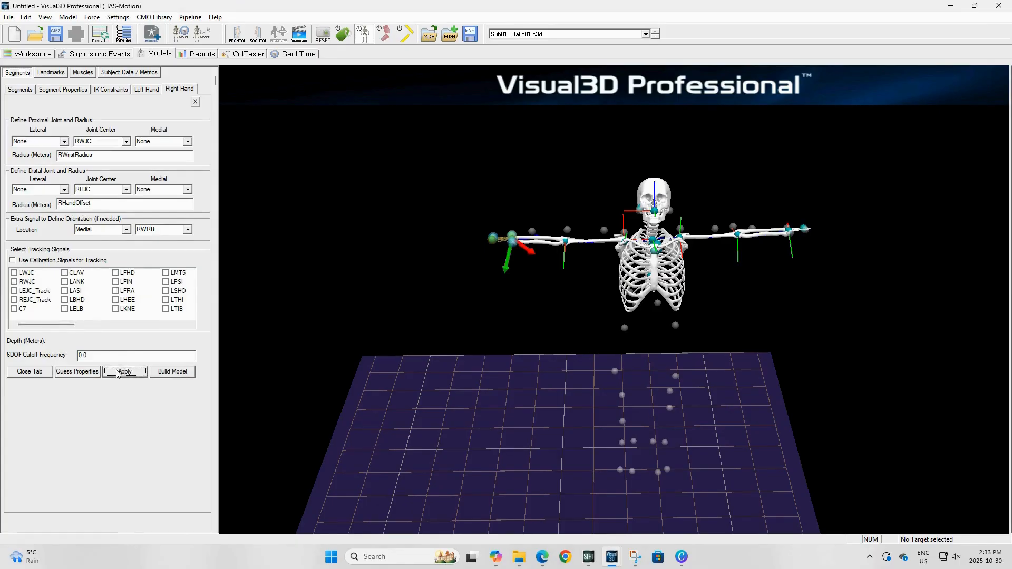
click(32, 372)
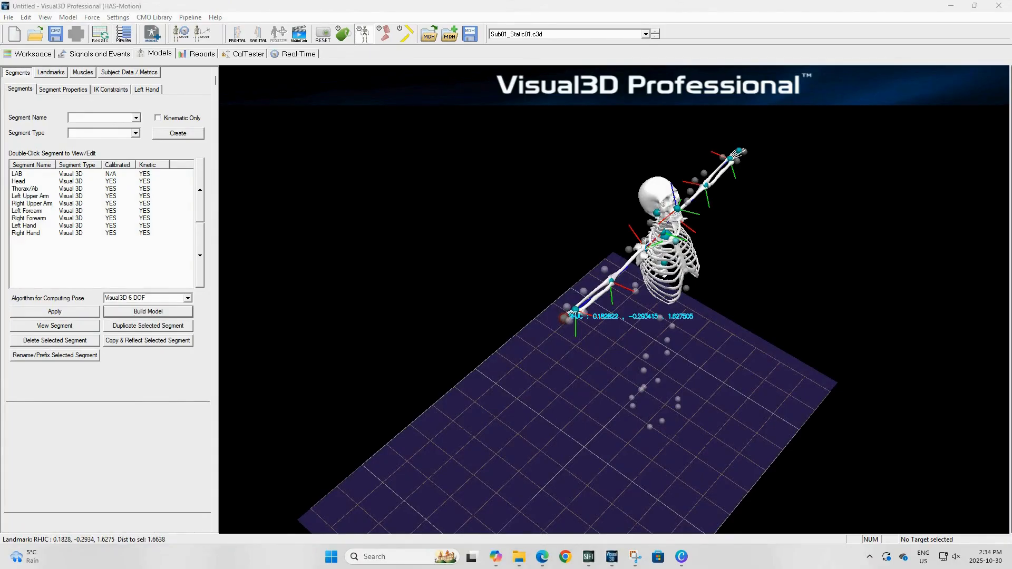
drag(801, 250, 784, 262)
drag(732, 276, 313, 219)
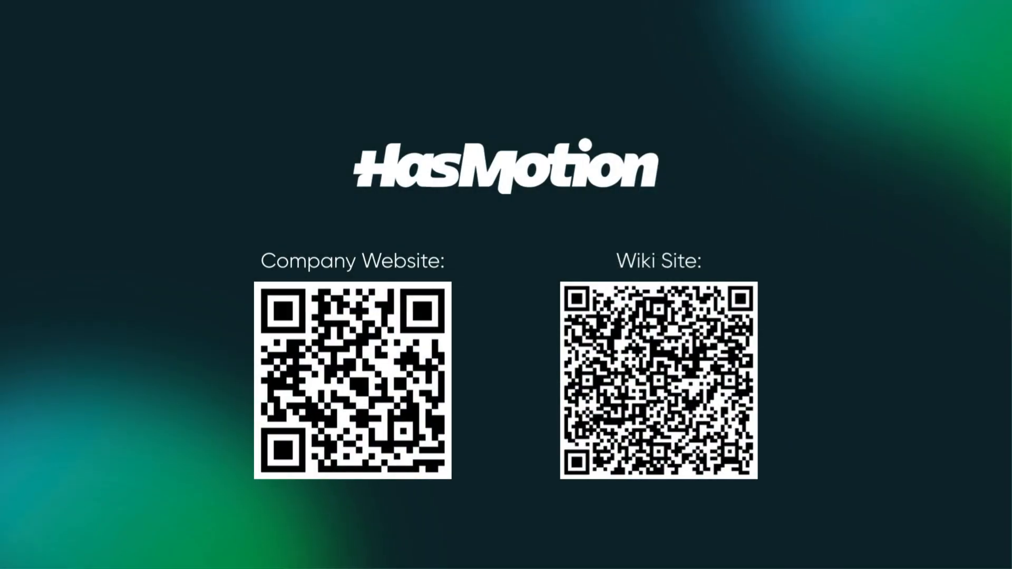